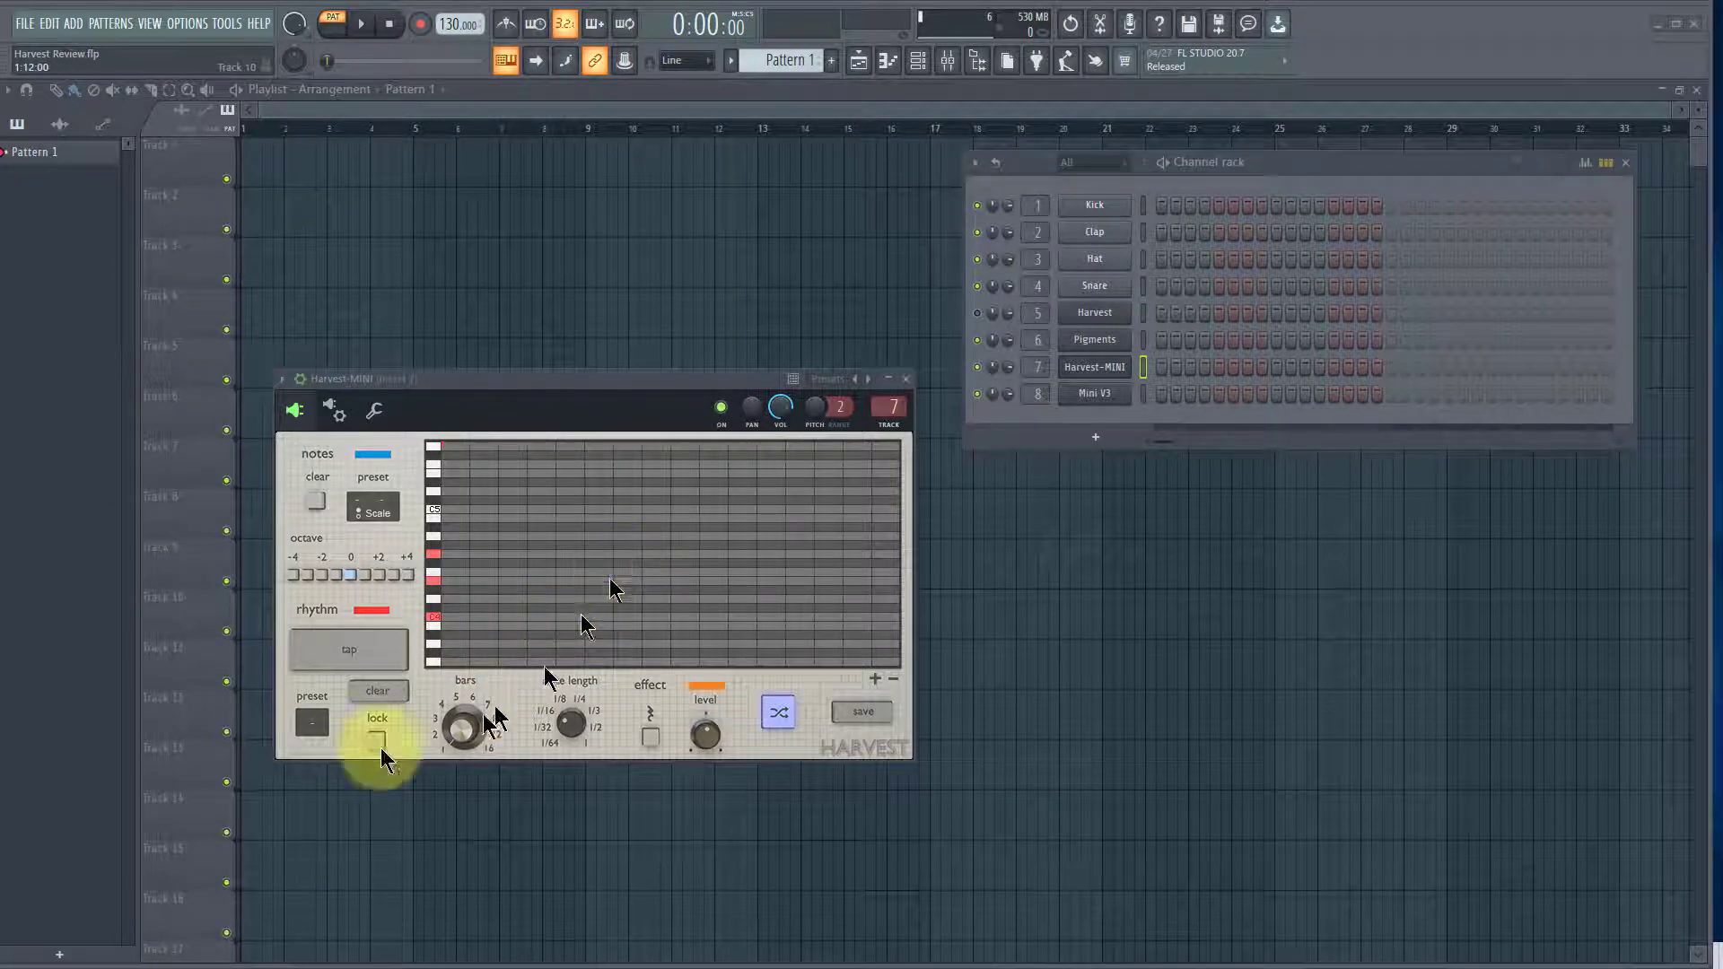
Try tapping in a rhythm in Harvest-MINI and view its available rhythm presets
left_click(368, 650)
left_click(350, 648)
left_click(357, 653)
left_click(373, 648)
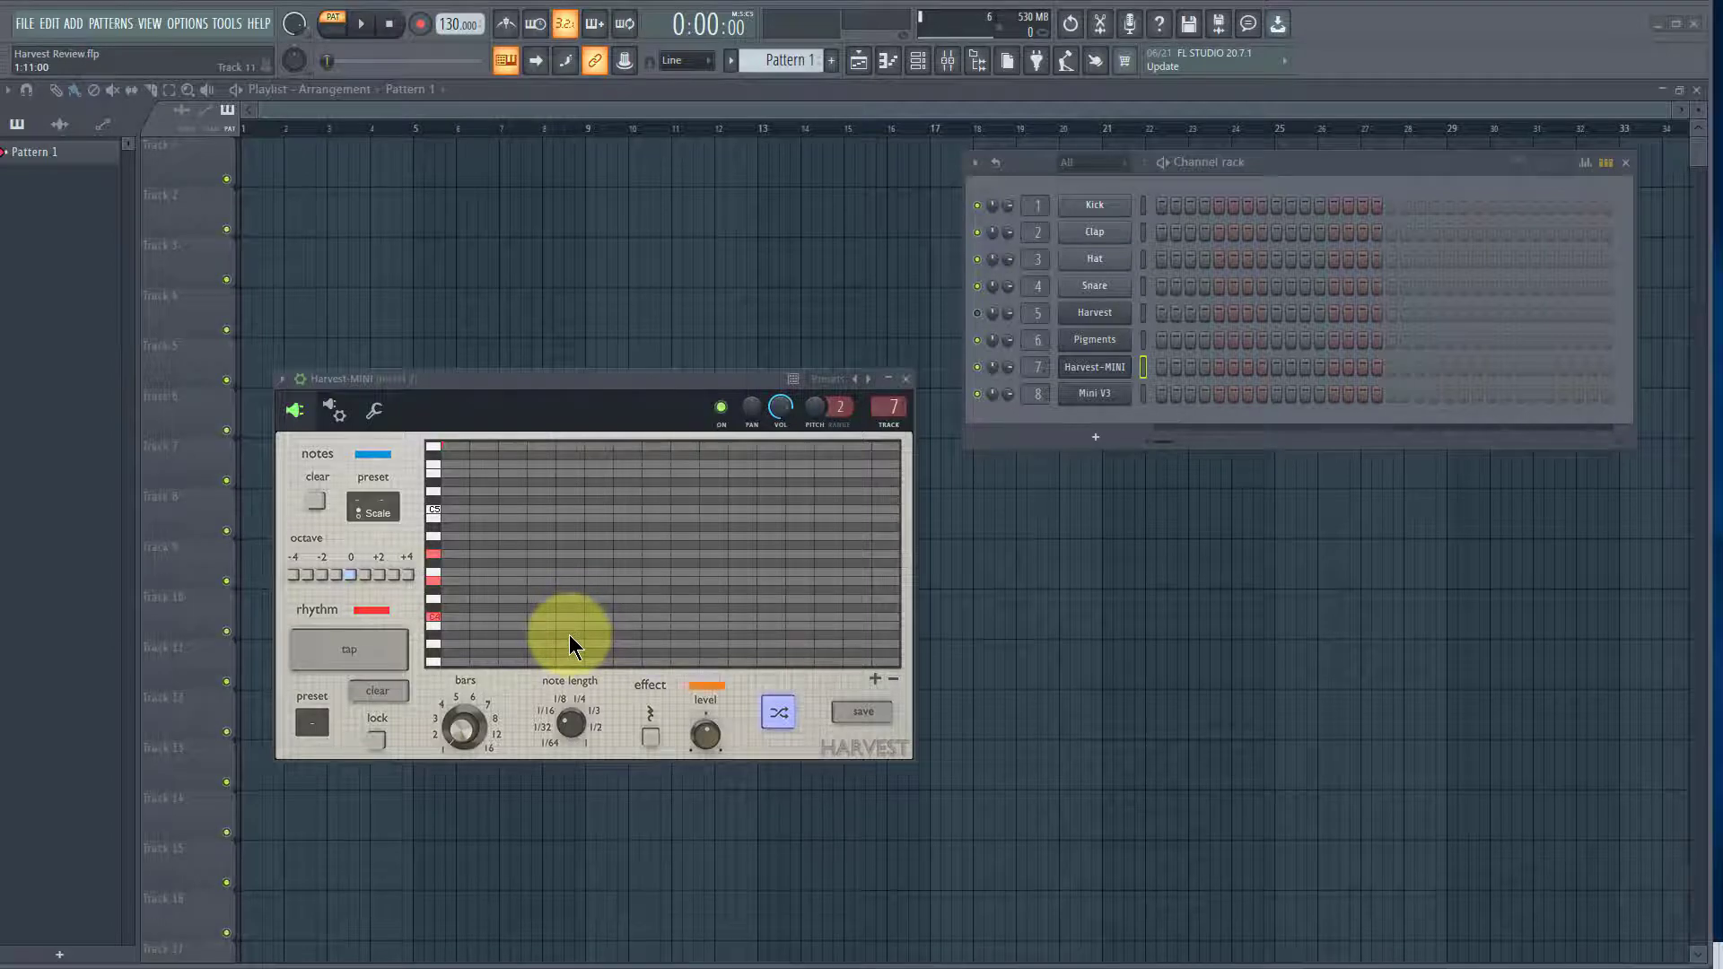
left_click(316, 731)
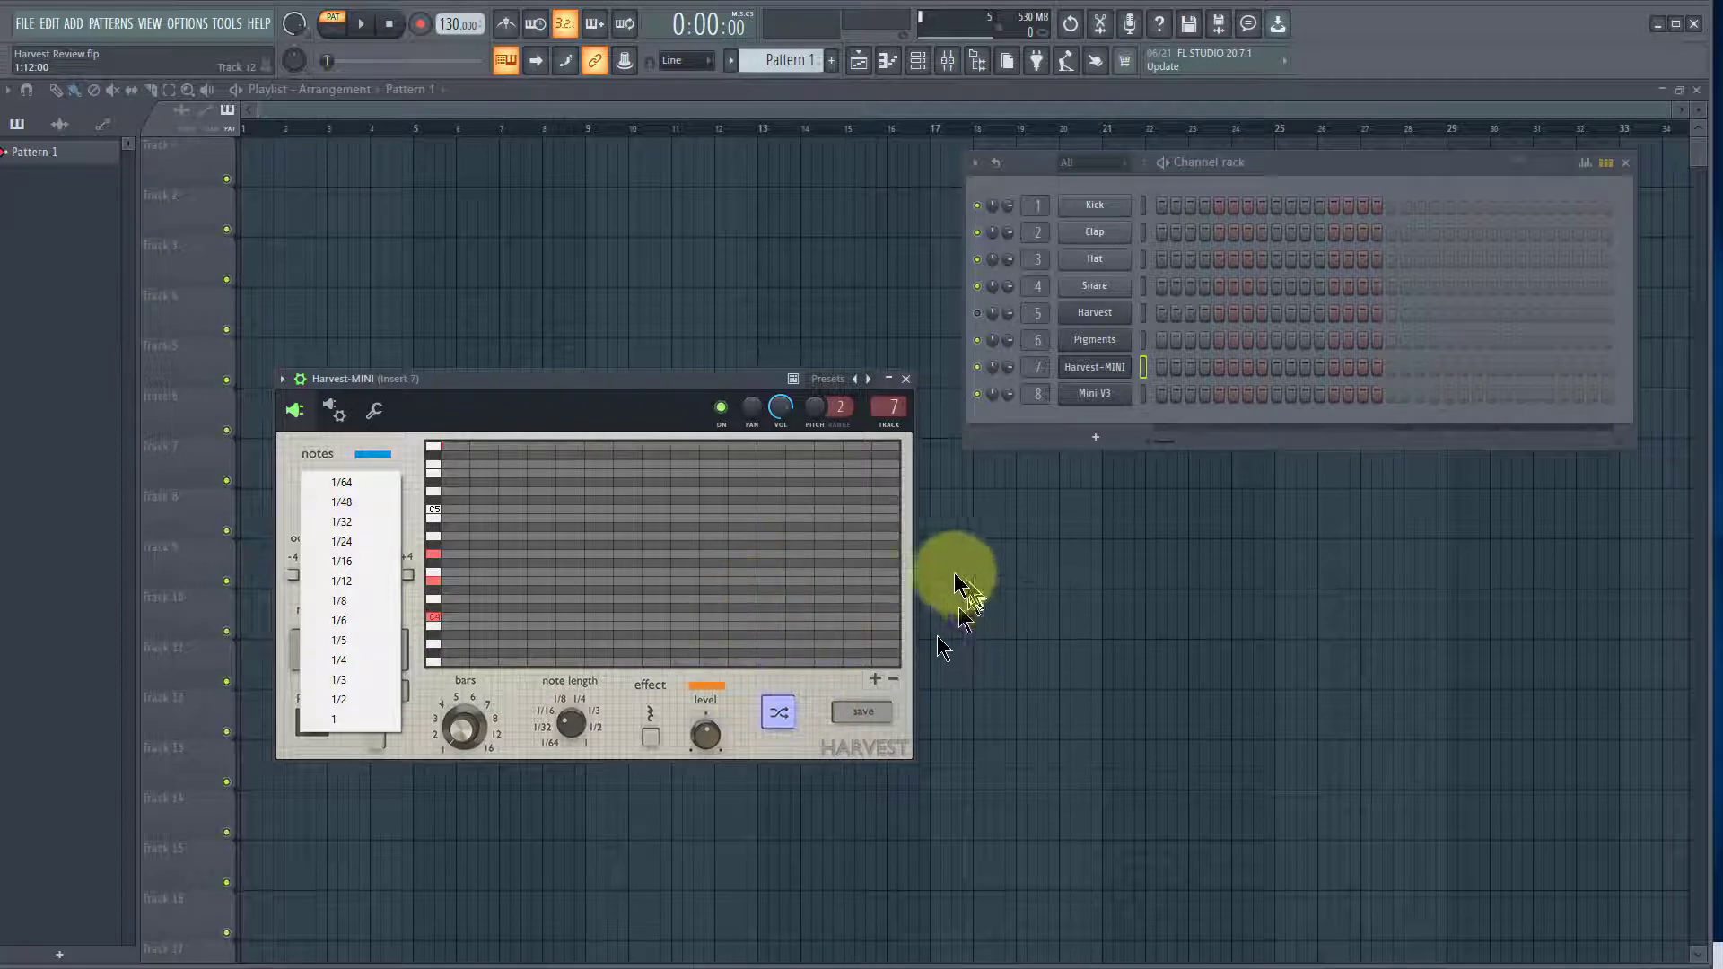
Close the Harvest-MINI window and open the full Harvest plugin on channel 5
left_click(904, 378)
left_click(906, 378)
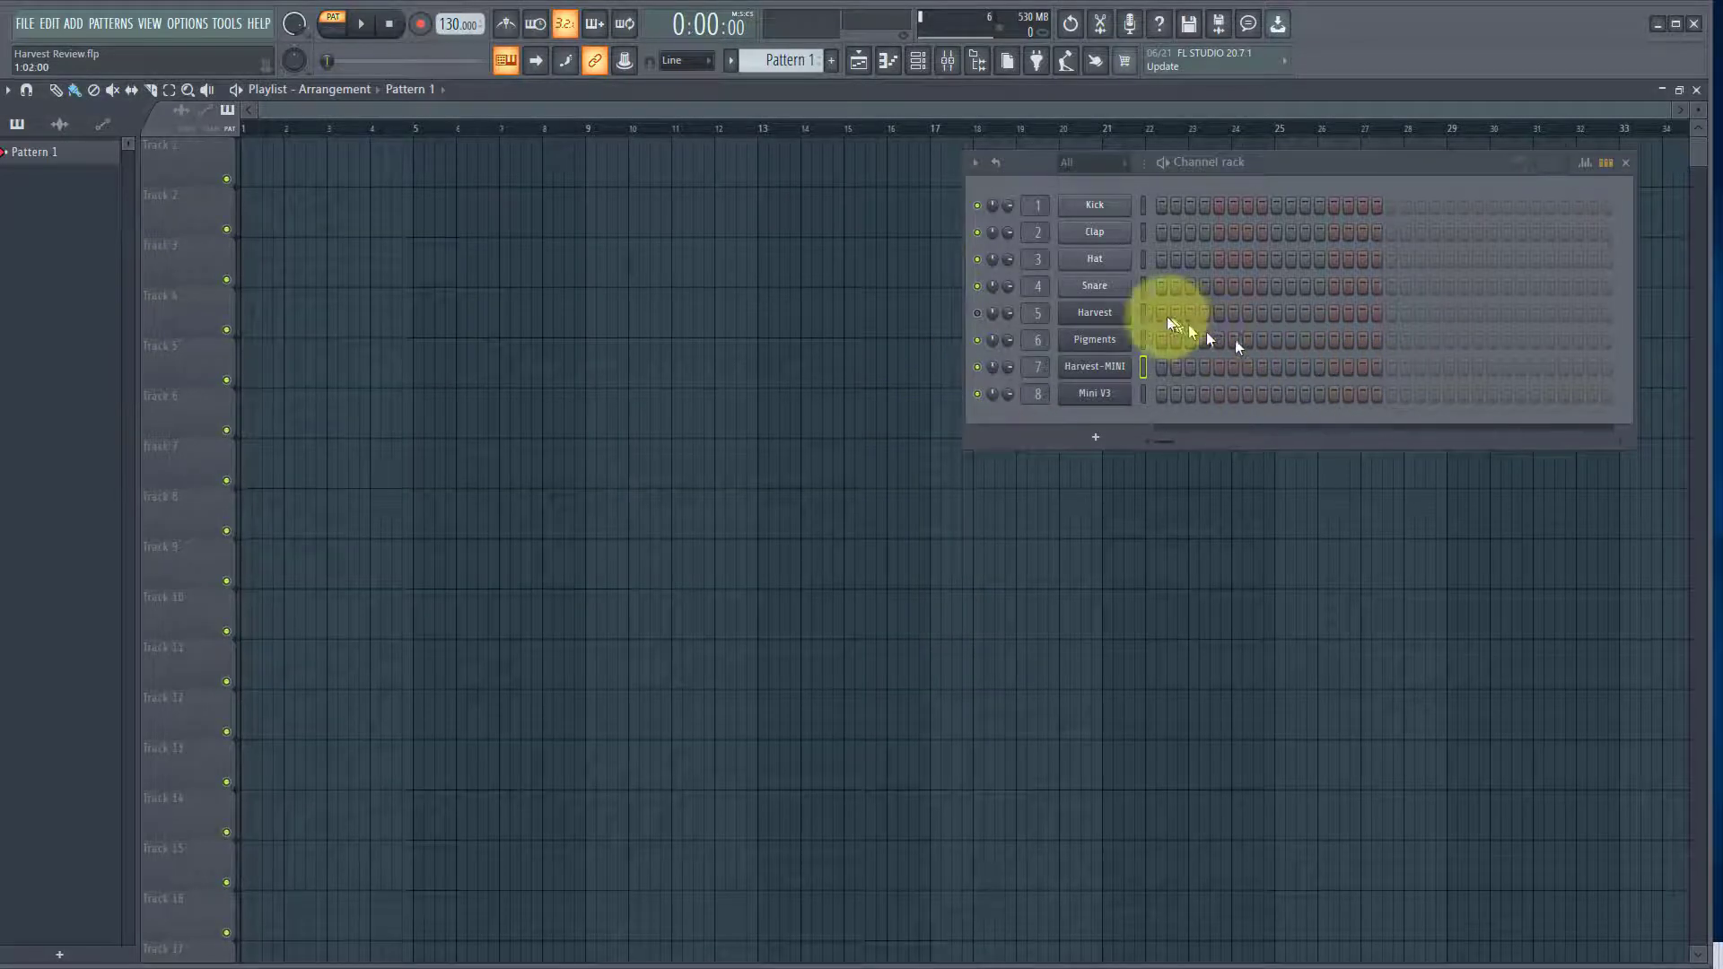
left_click(1095, 313)
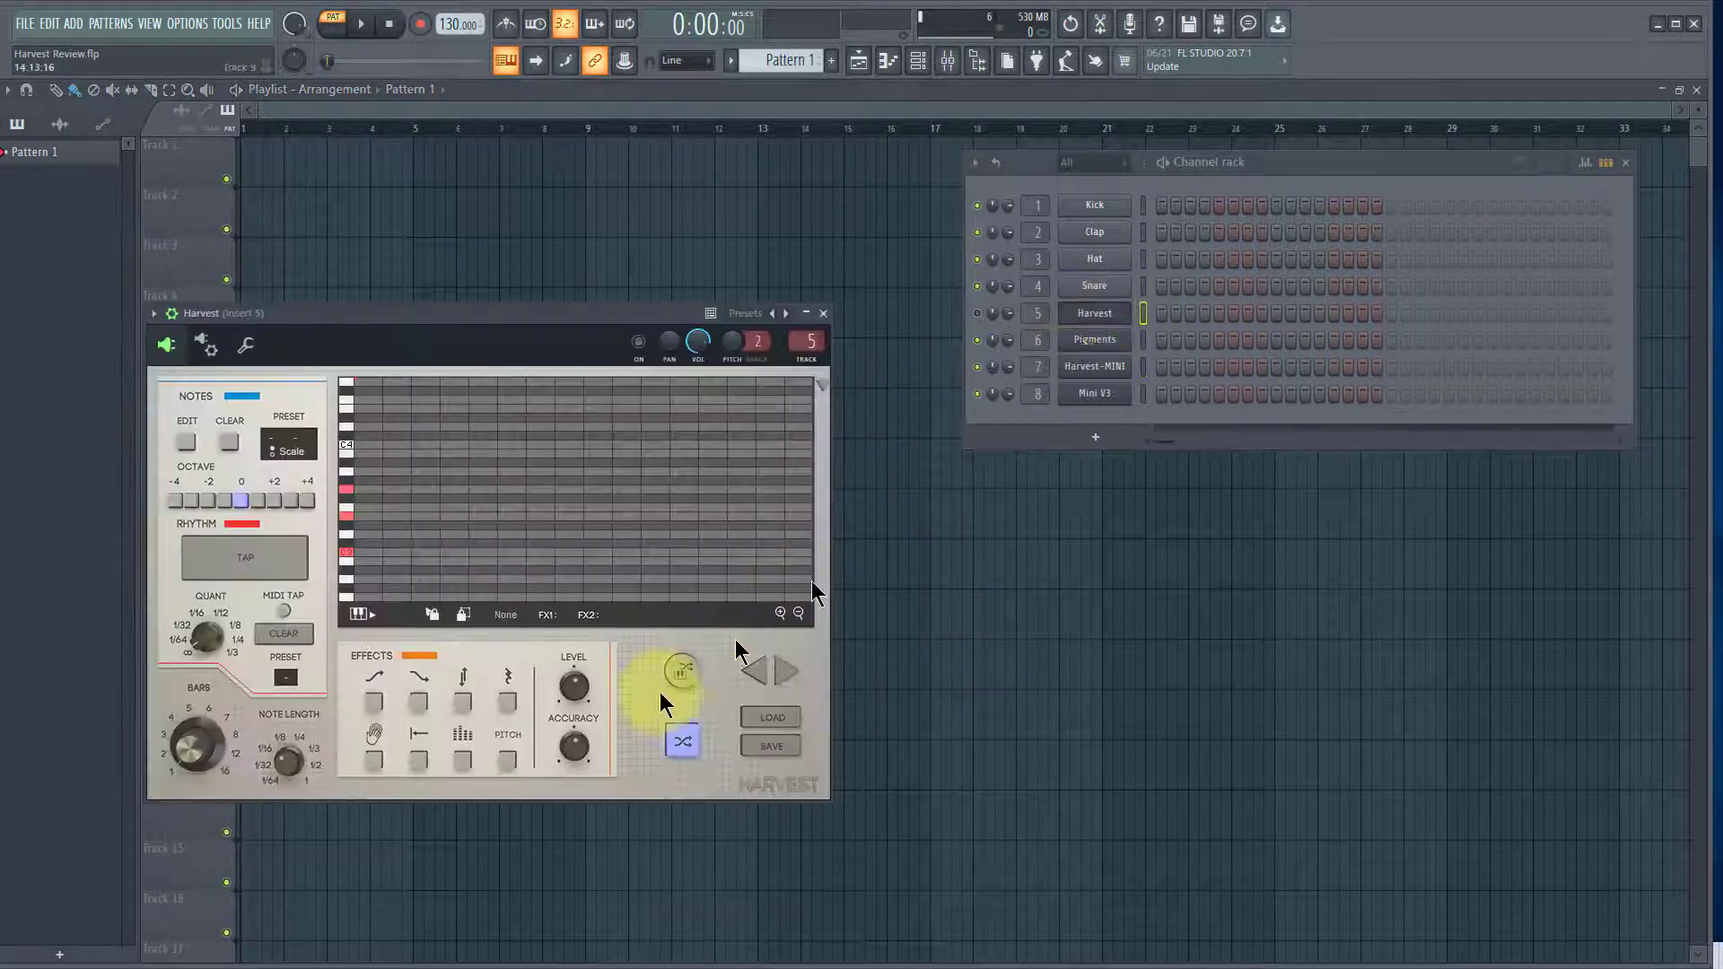
Move the Harvest window to the left part of the Playlist and make it a detached window
double_click(546, 314)
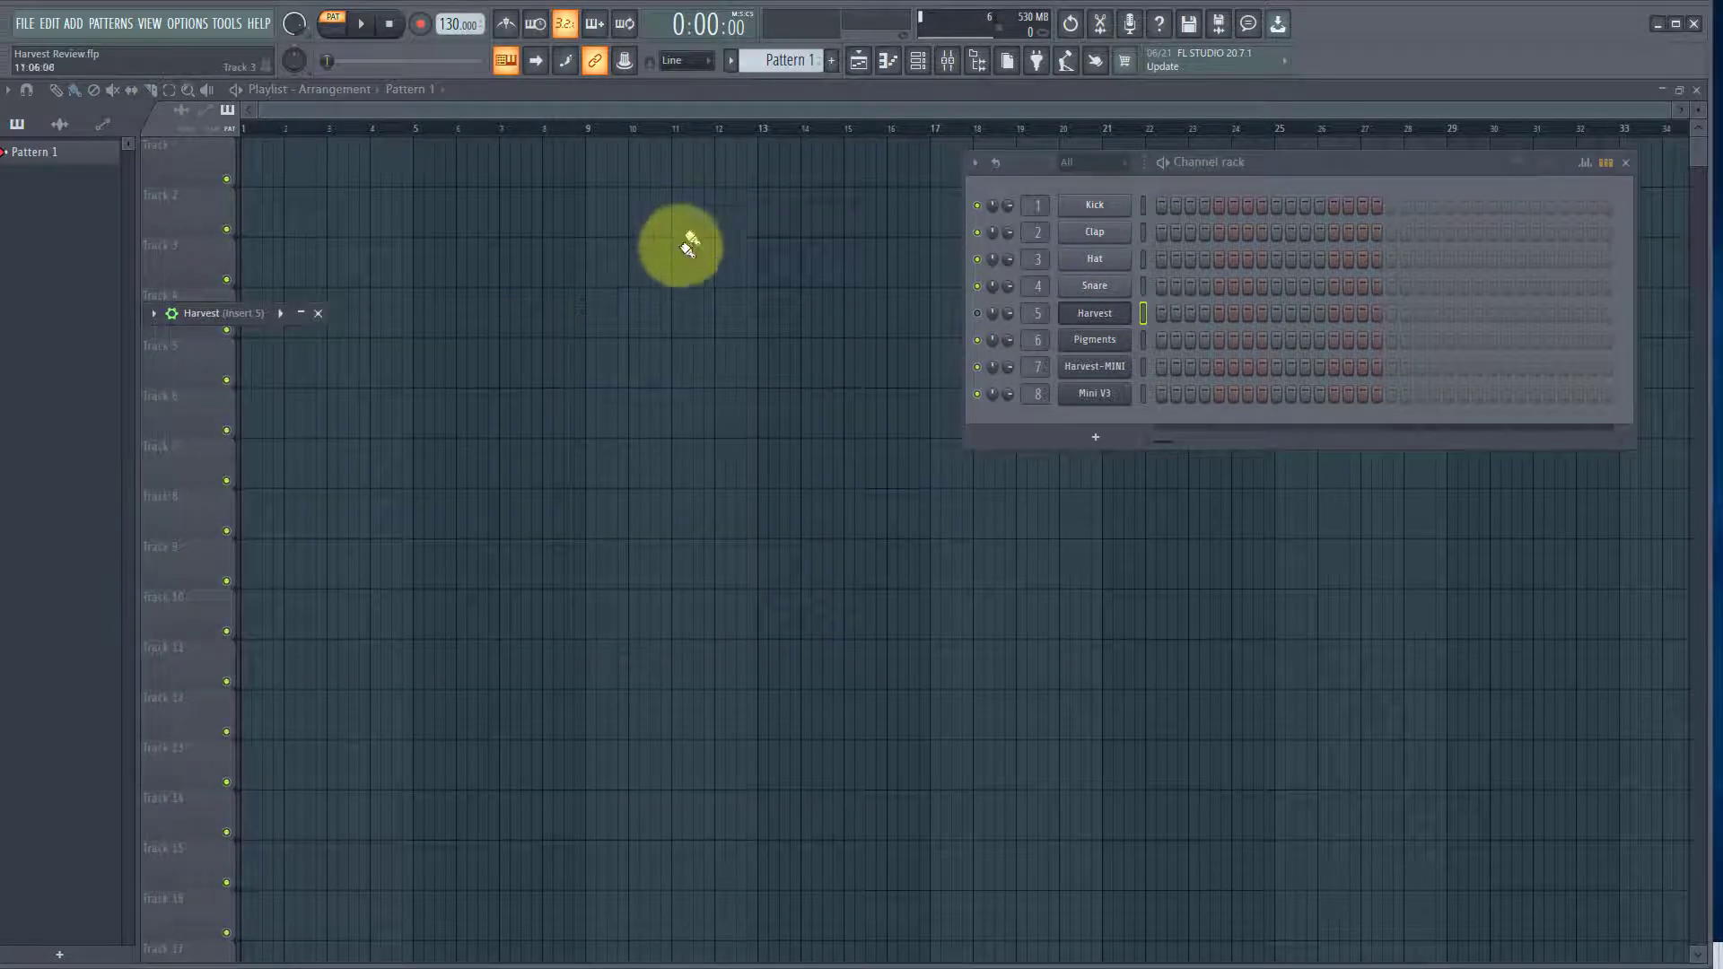
double_click(302, 311)
left_click_drag(142, 319, 725, 262)
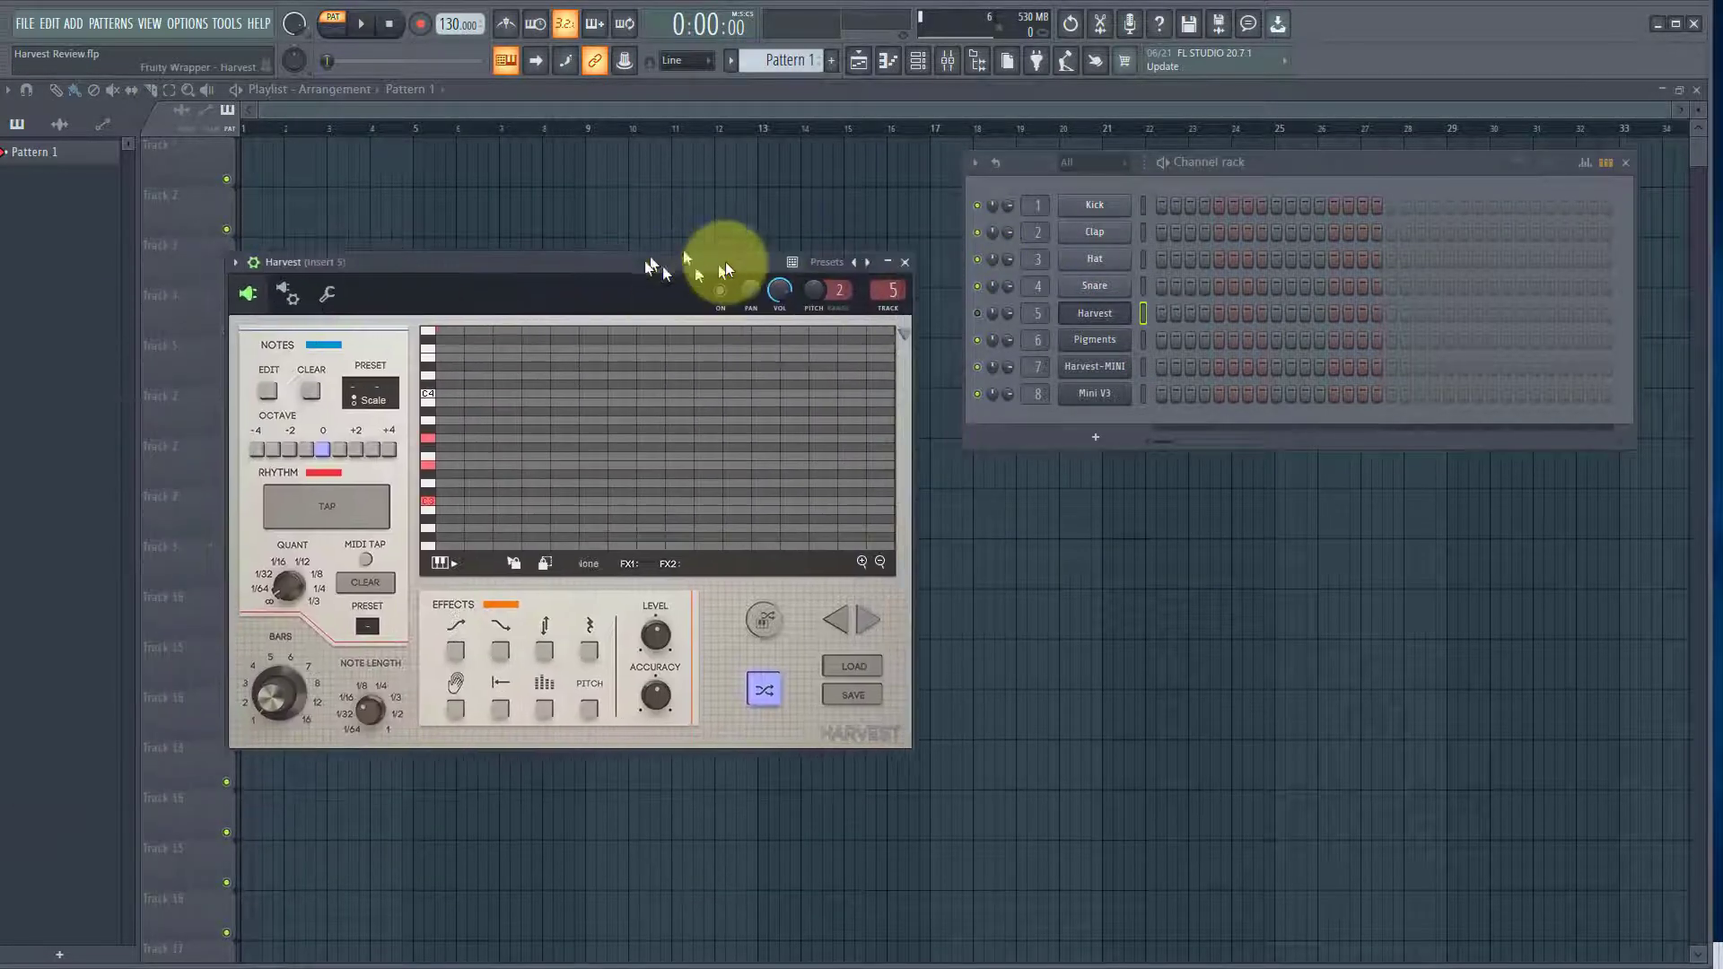
left_click(238, 267)
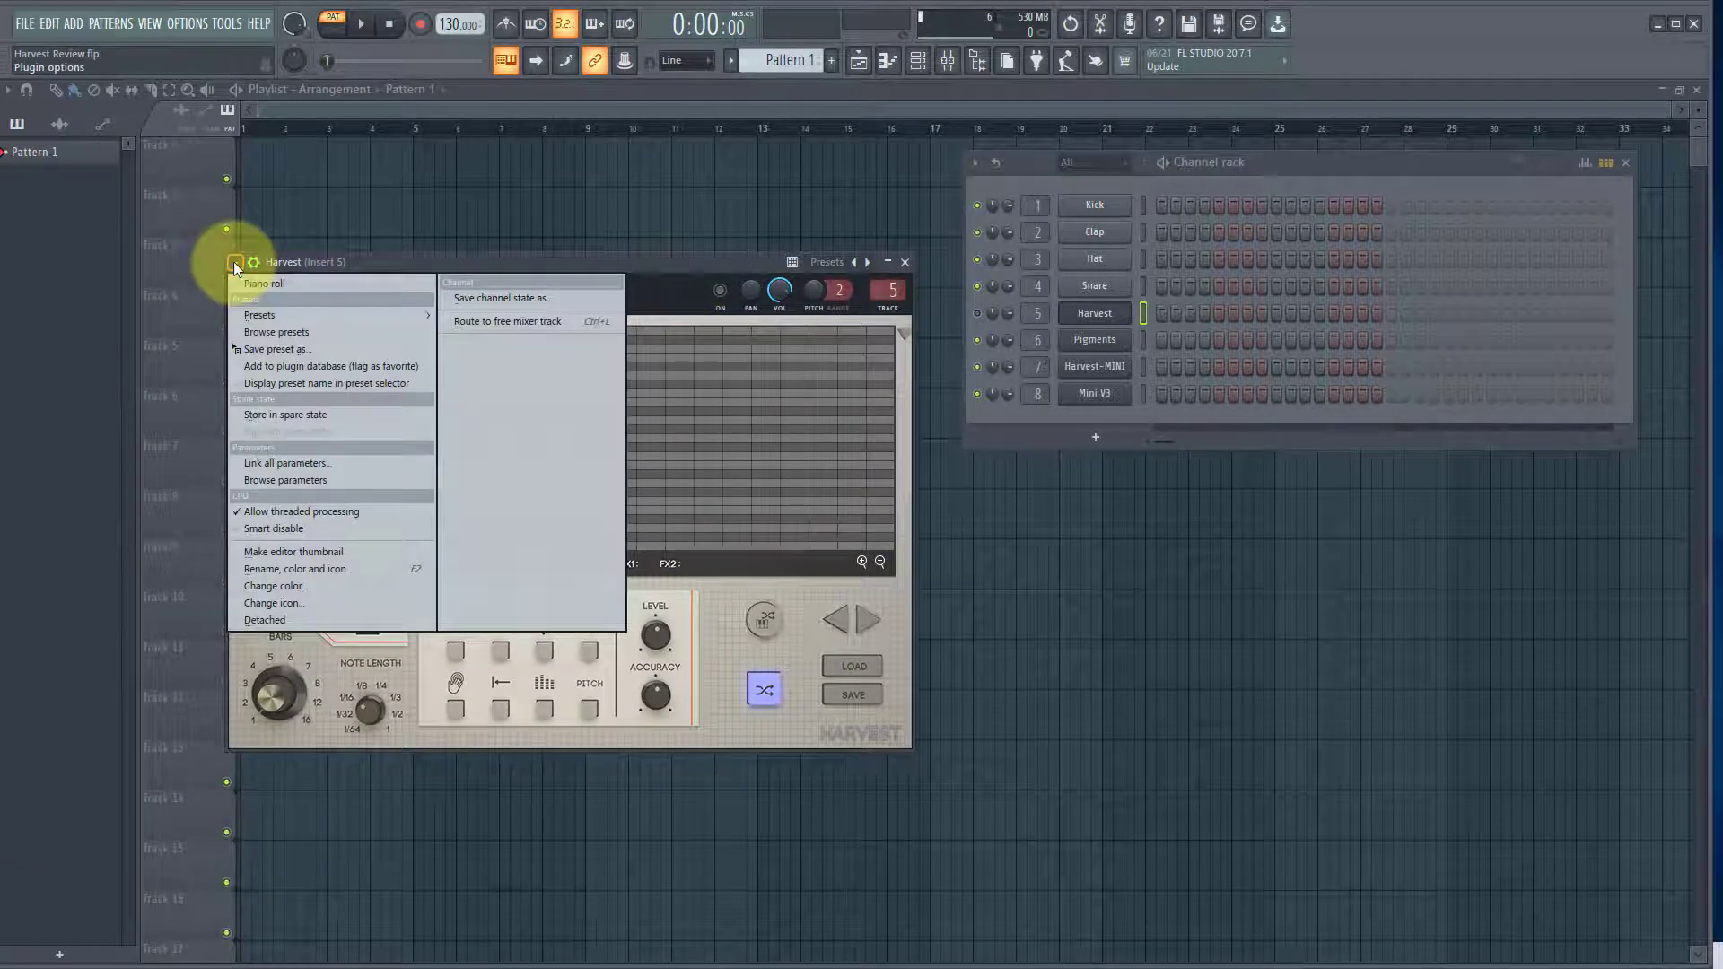
left_click(264, 619)
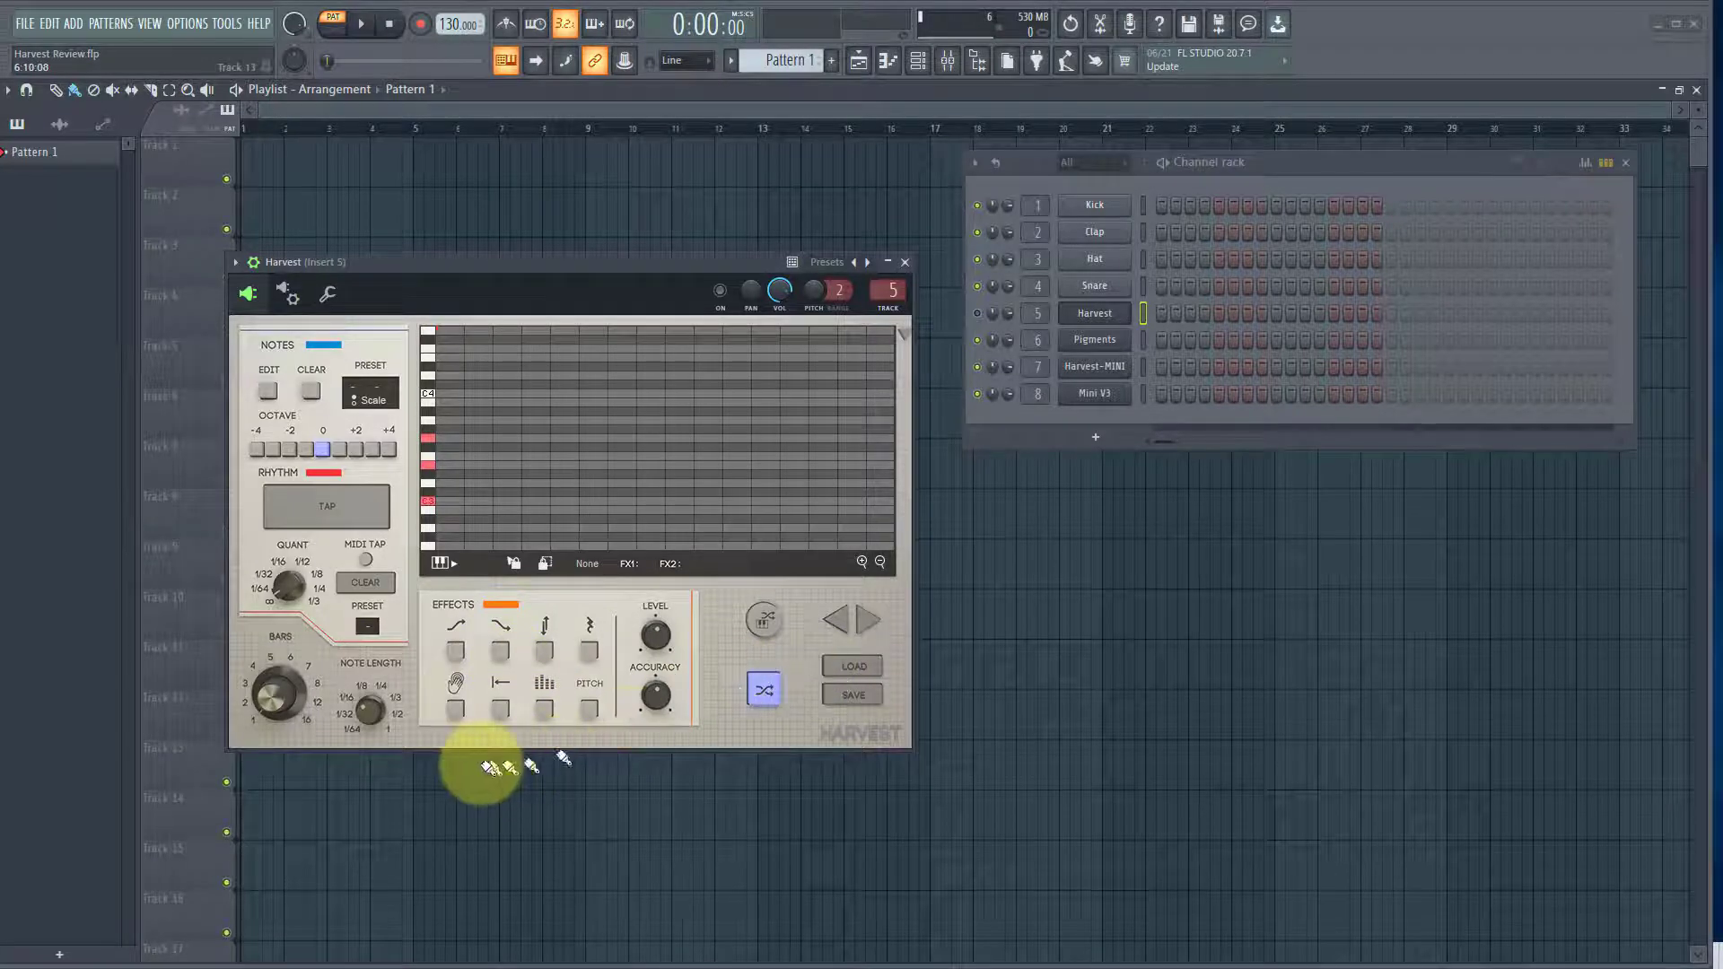
Try the Harvest note octave at +1 and +2 and return it to 0
left_click(322, 449)
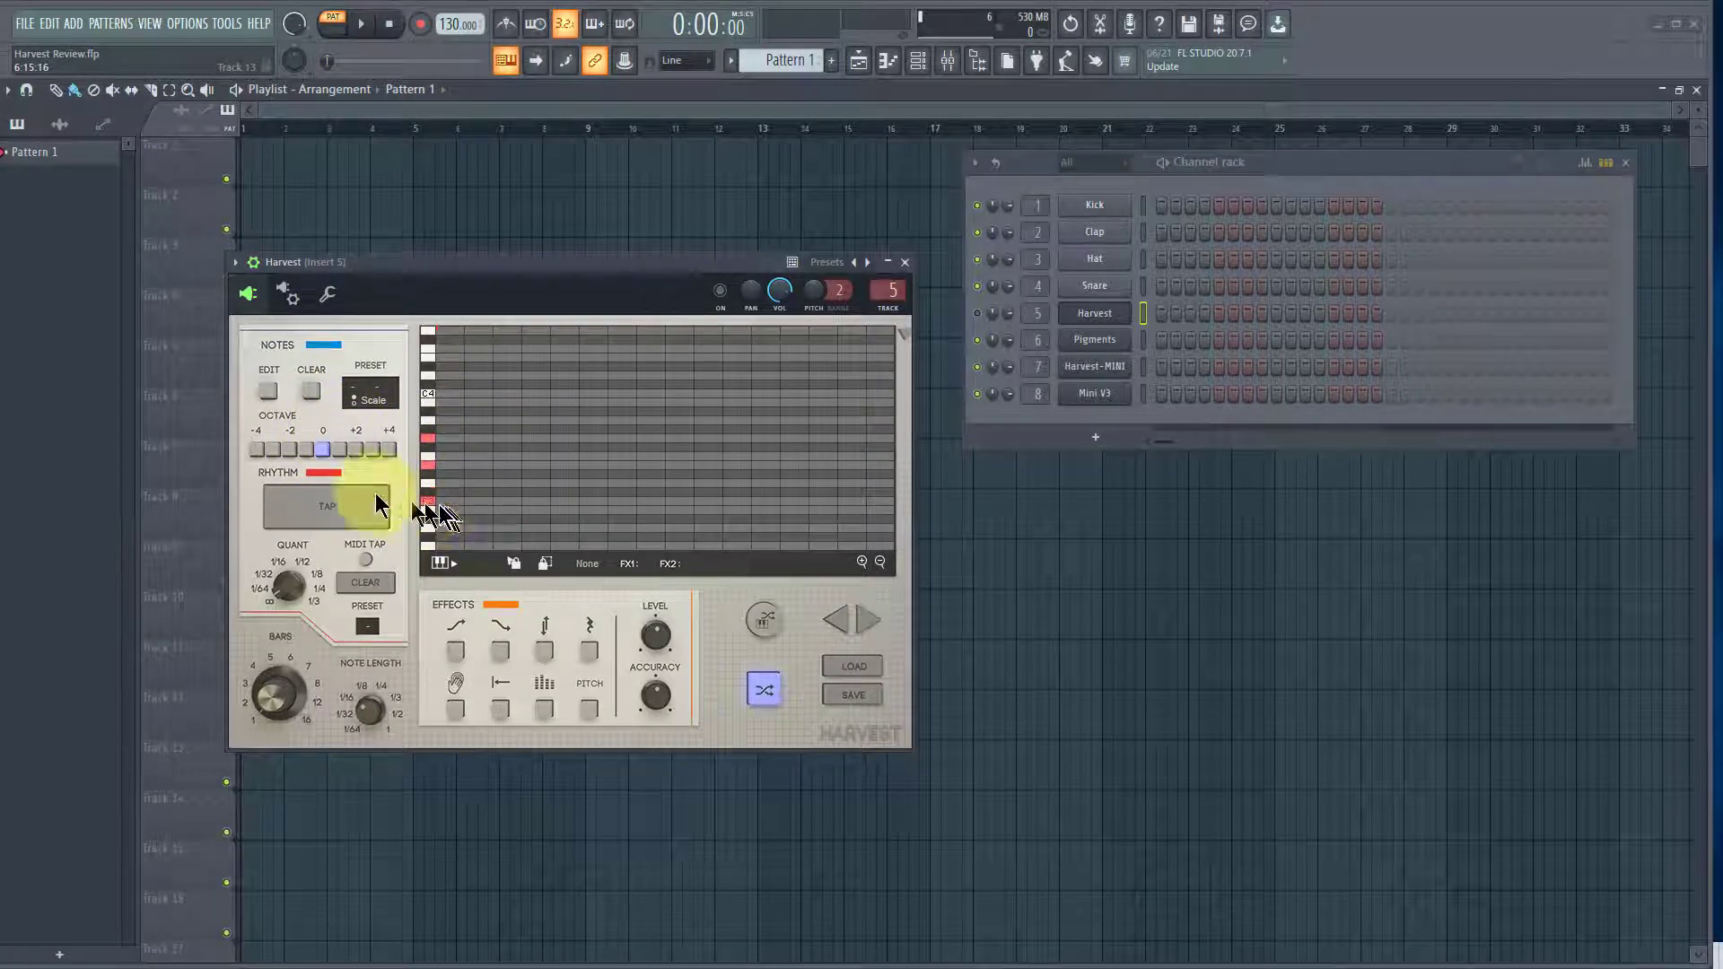
left_click(323, 448)
left_click(339, 449)
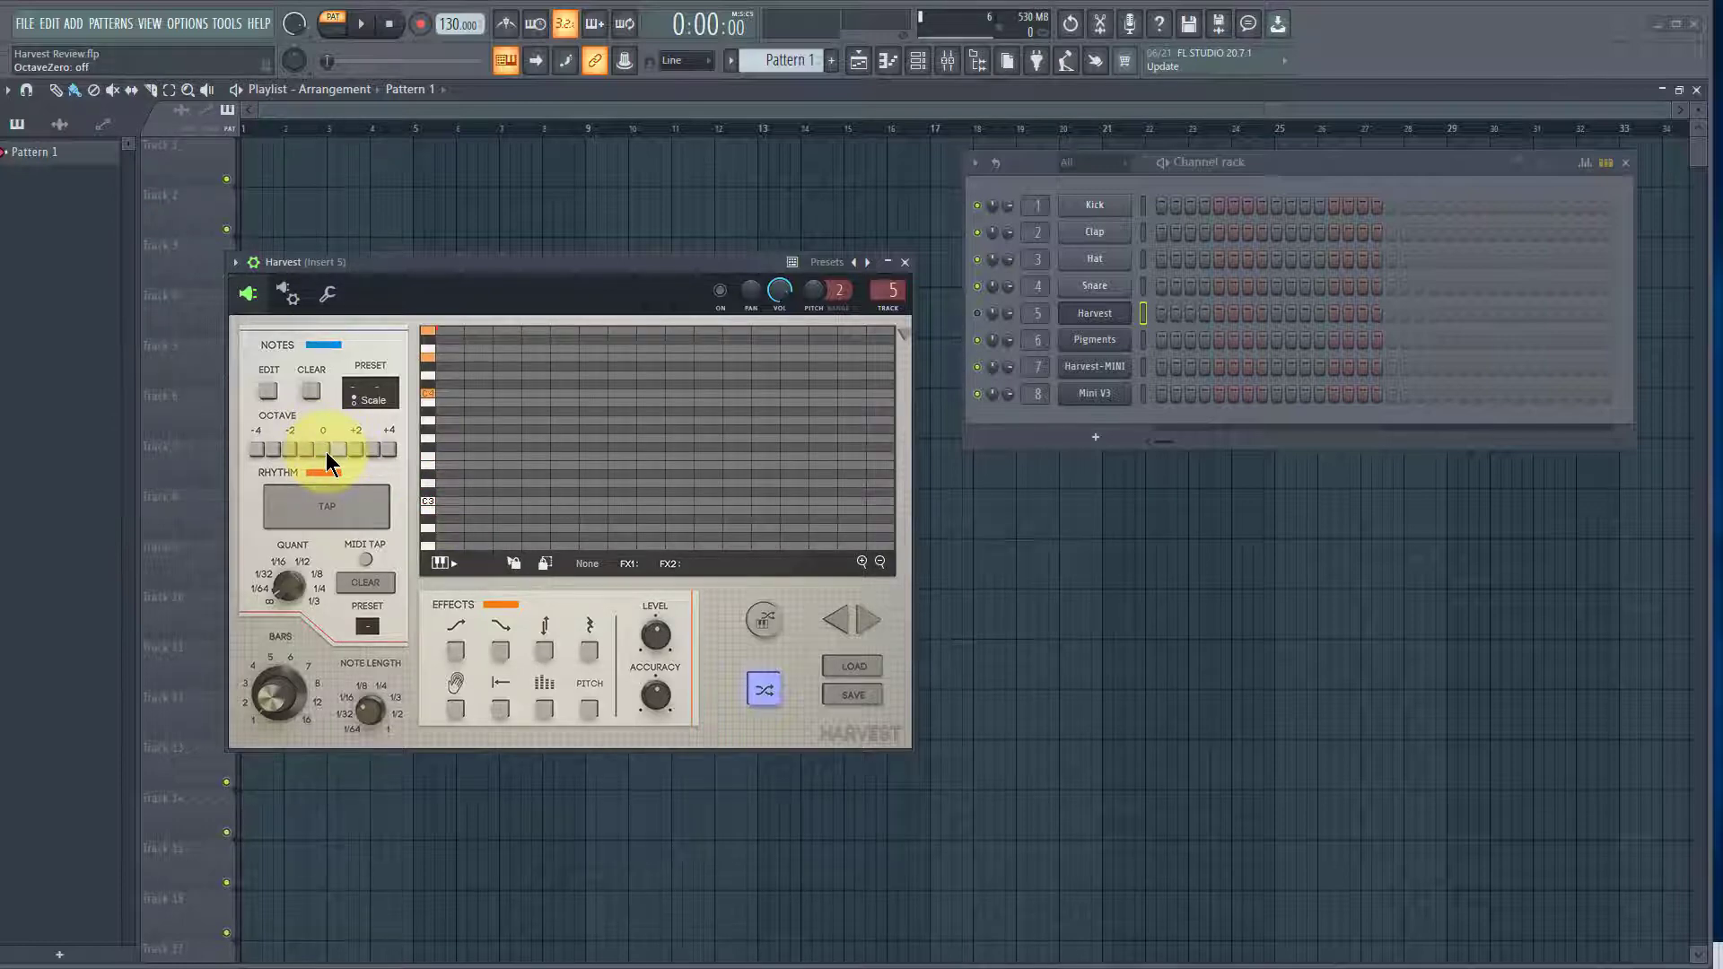
left_click_drag(326, 451, 356, 445)
left_click(342, 448)
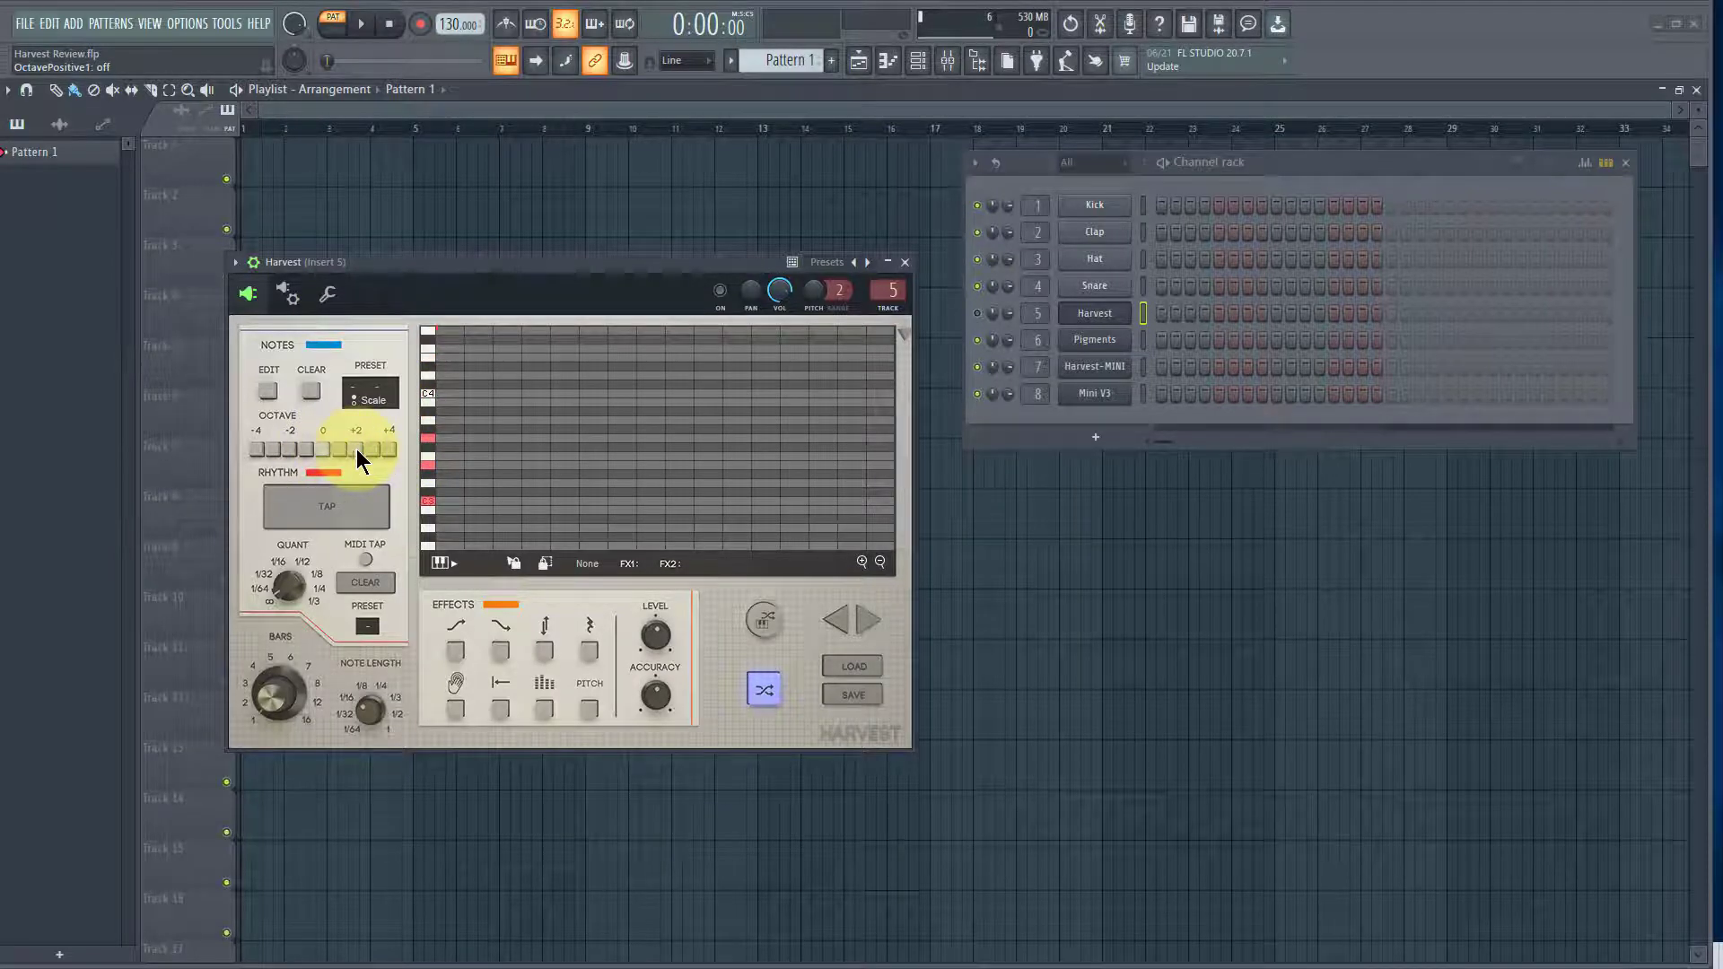
Choose the Major scale preset for the Harvest notes and the 1/8 preset for the rhythm
left_click(381, 398)
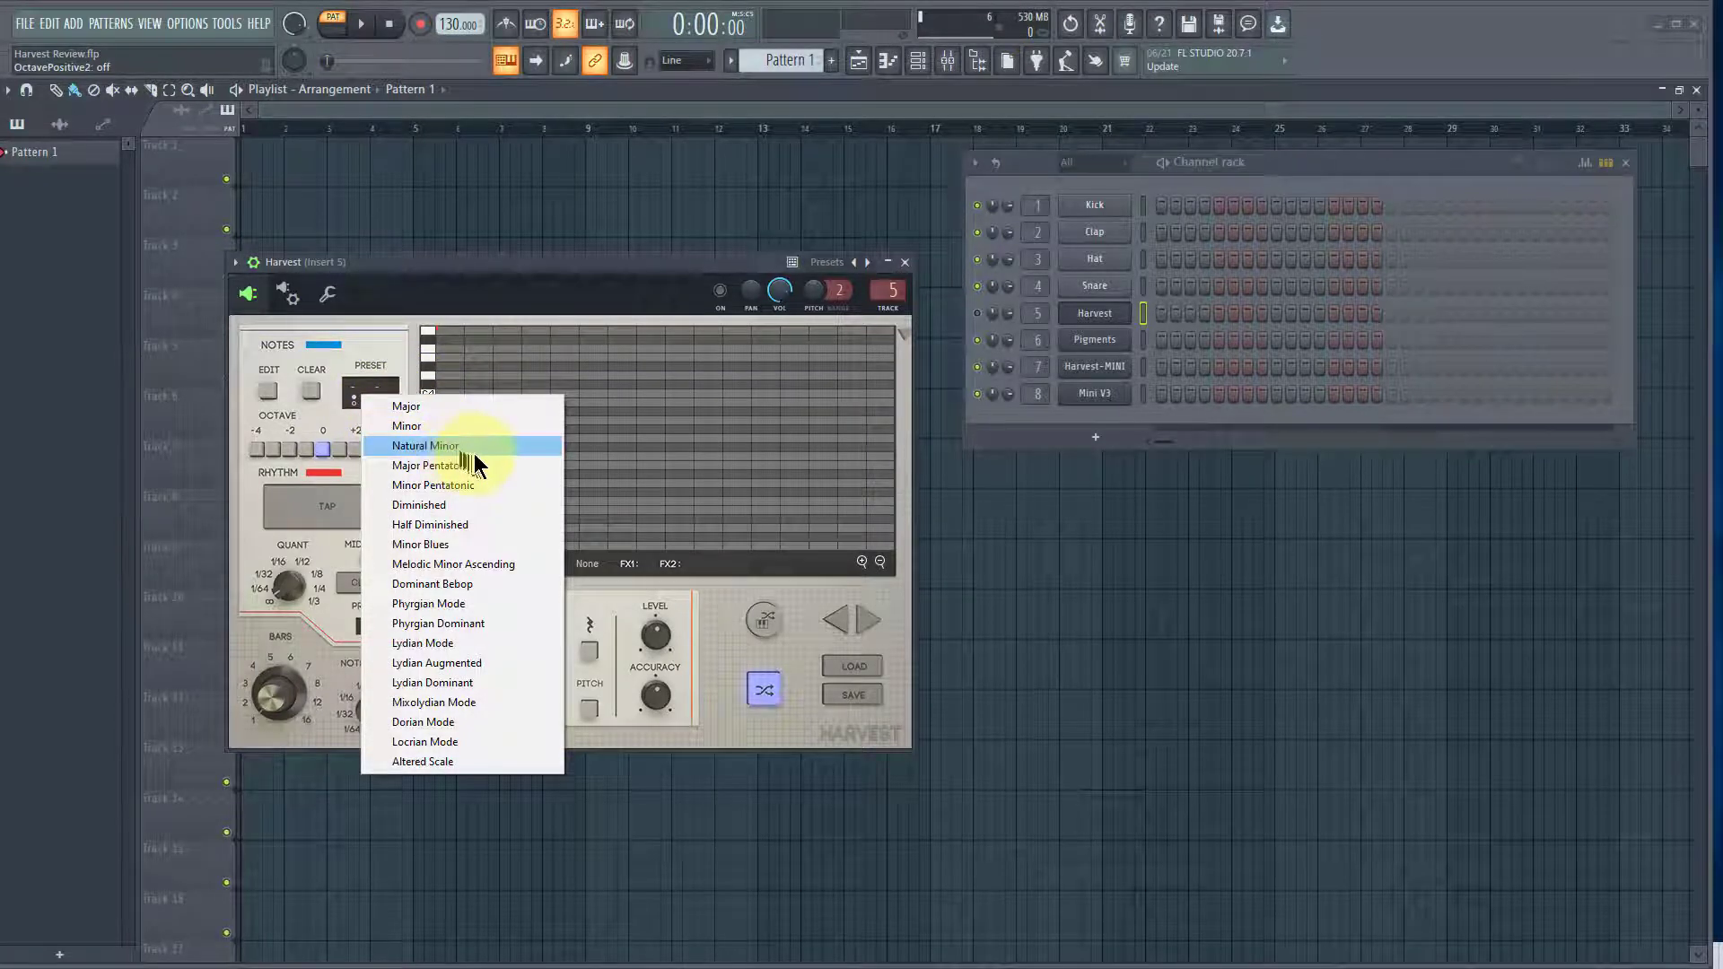
left_click(482, 406)
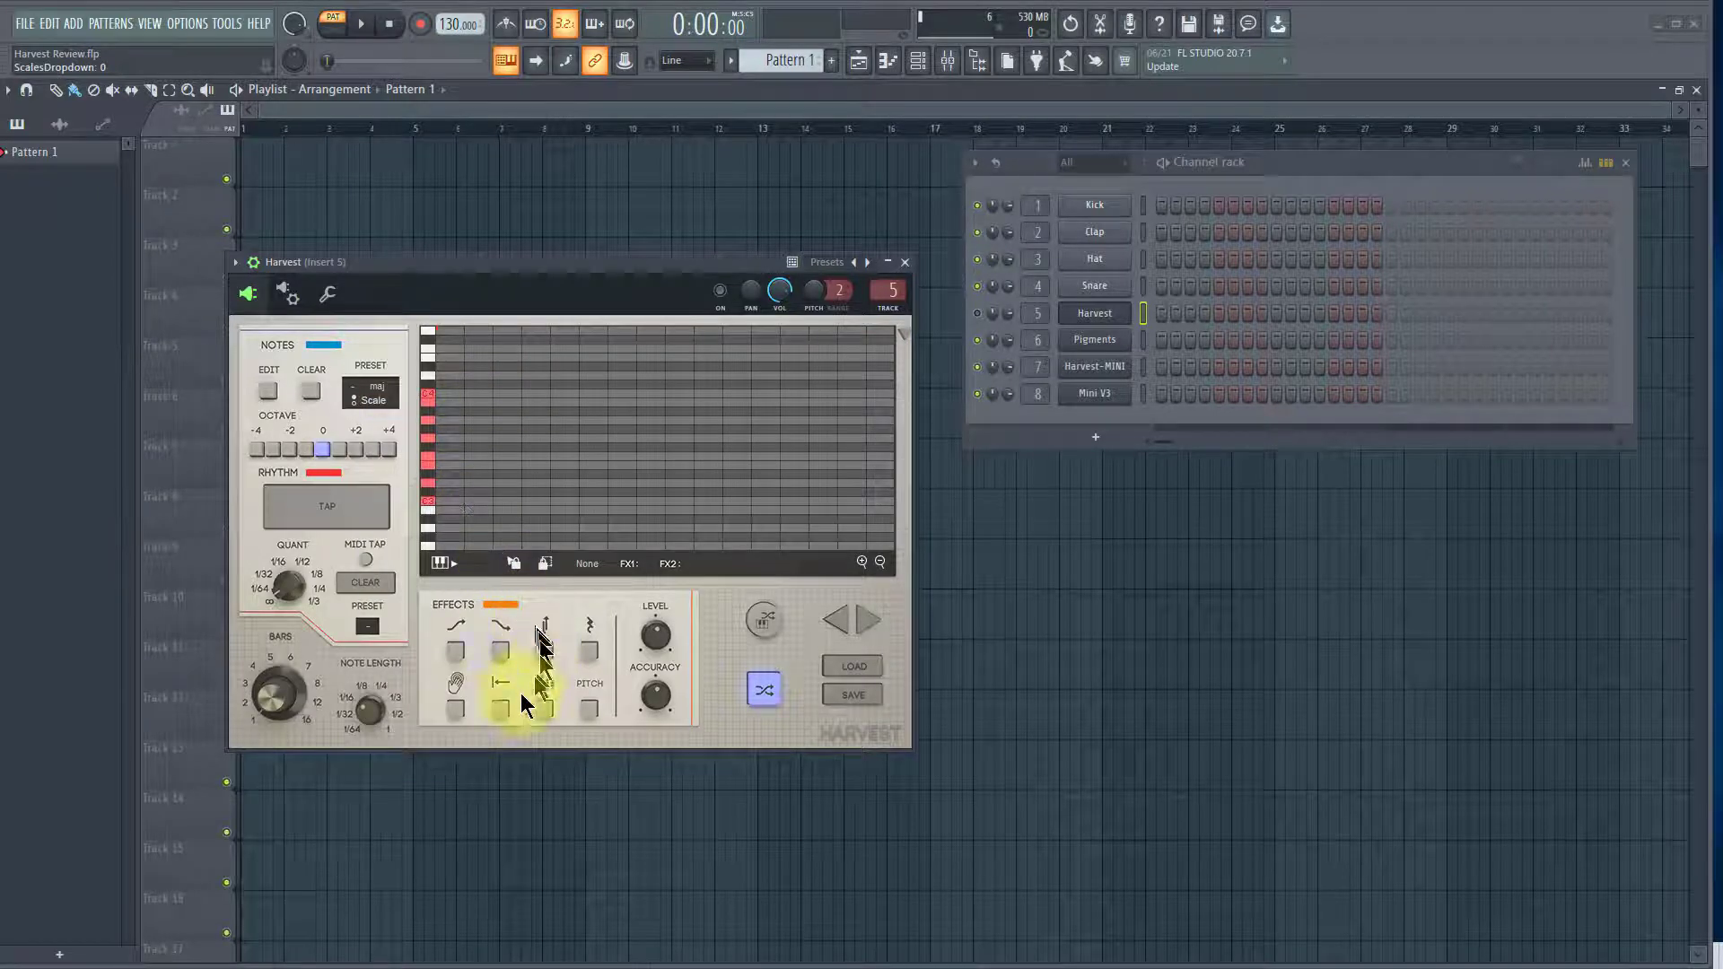
left_click(364, 628)
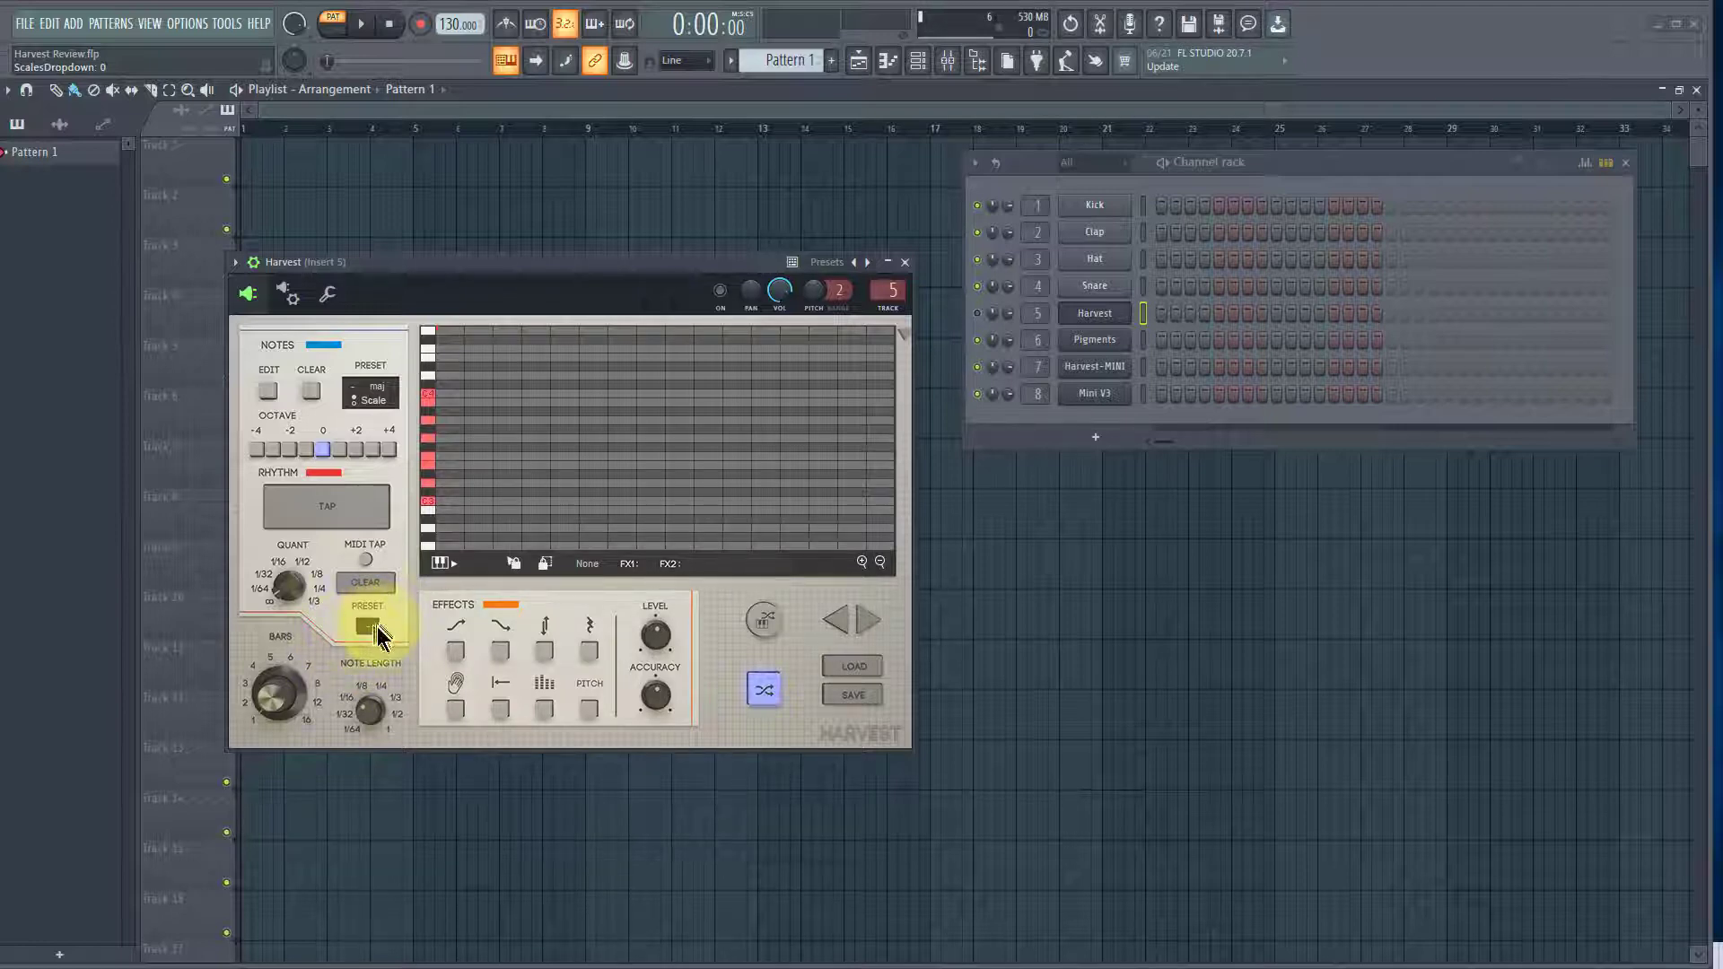
left_click(366, 628)
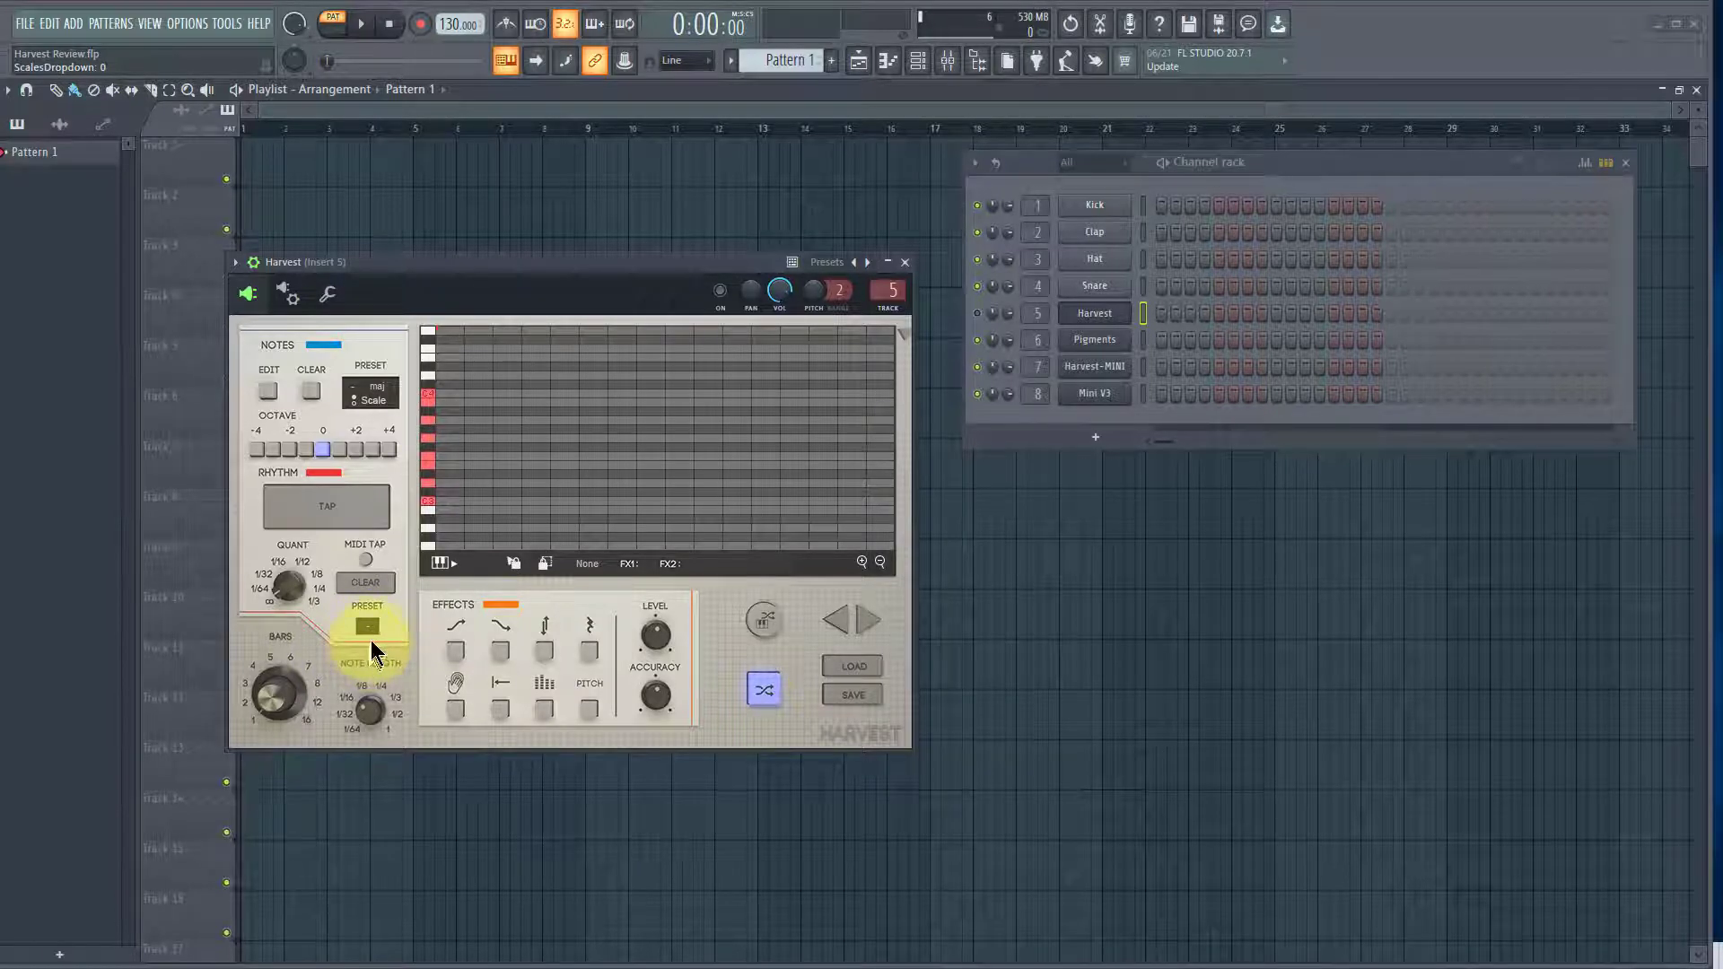
left_click(367, 626)
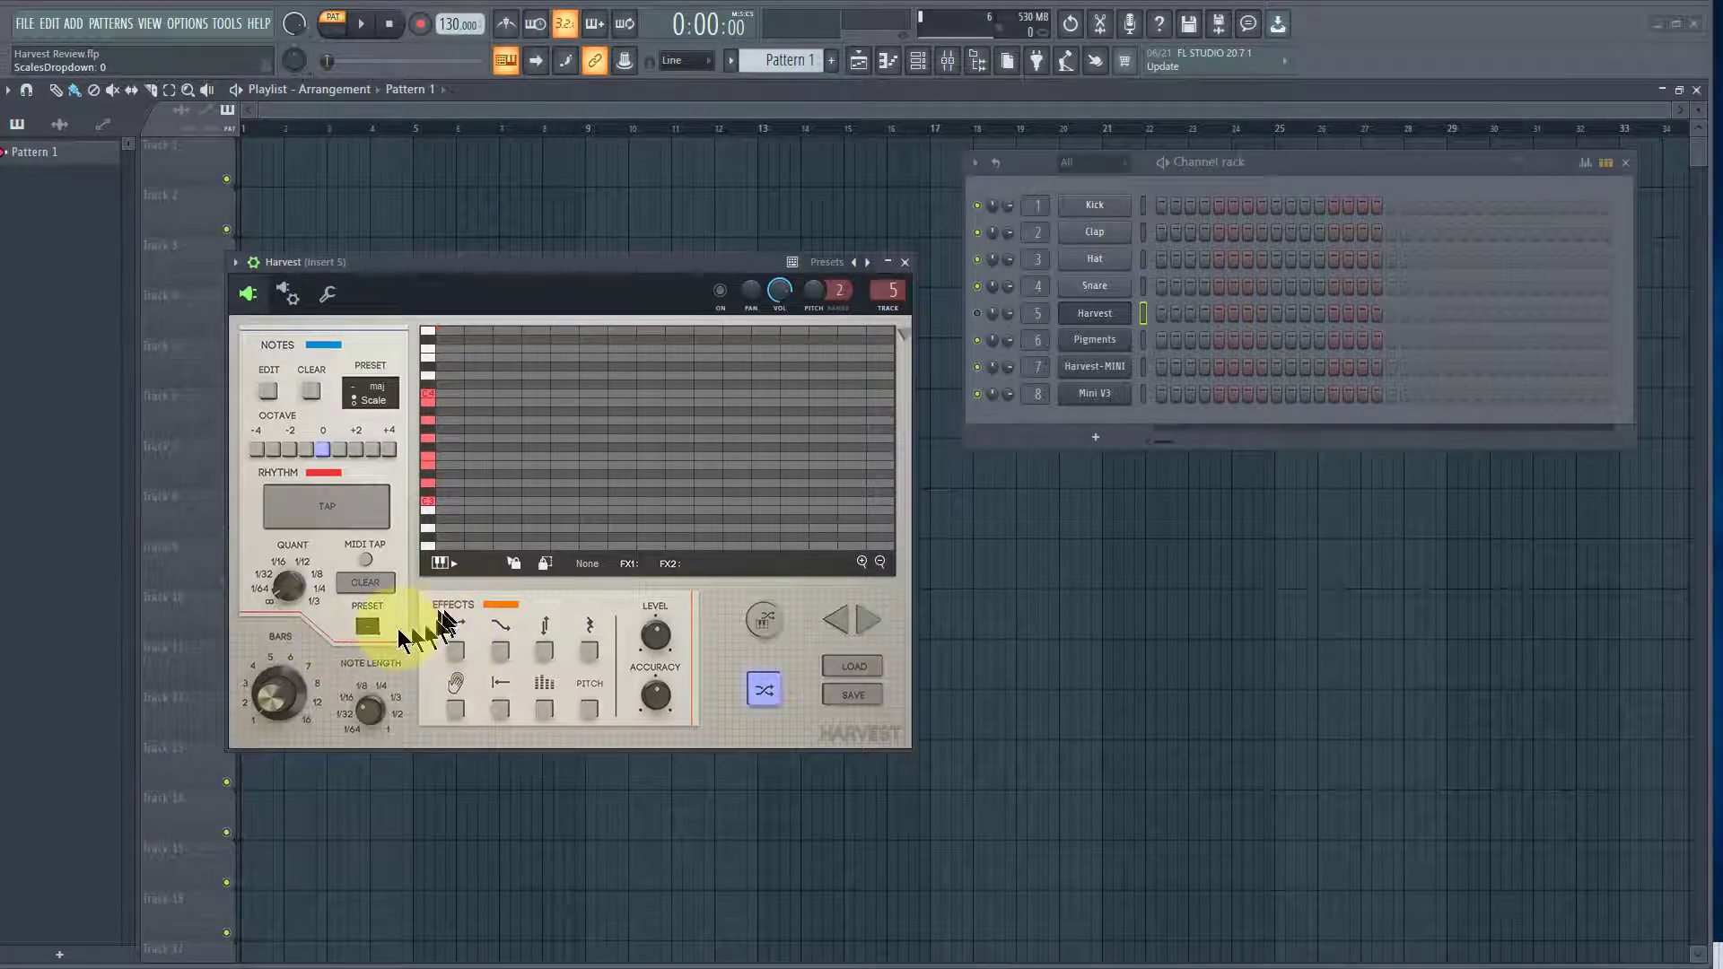
left_click(367, 627)
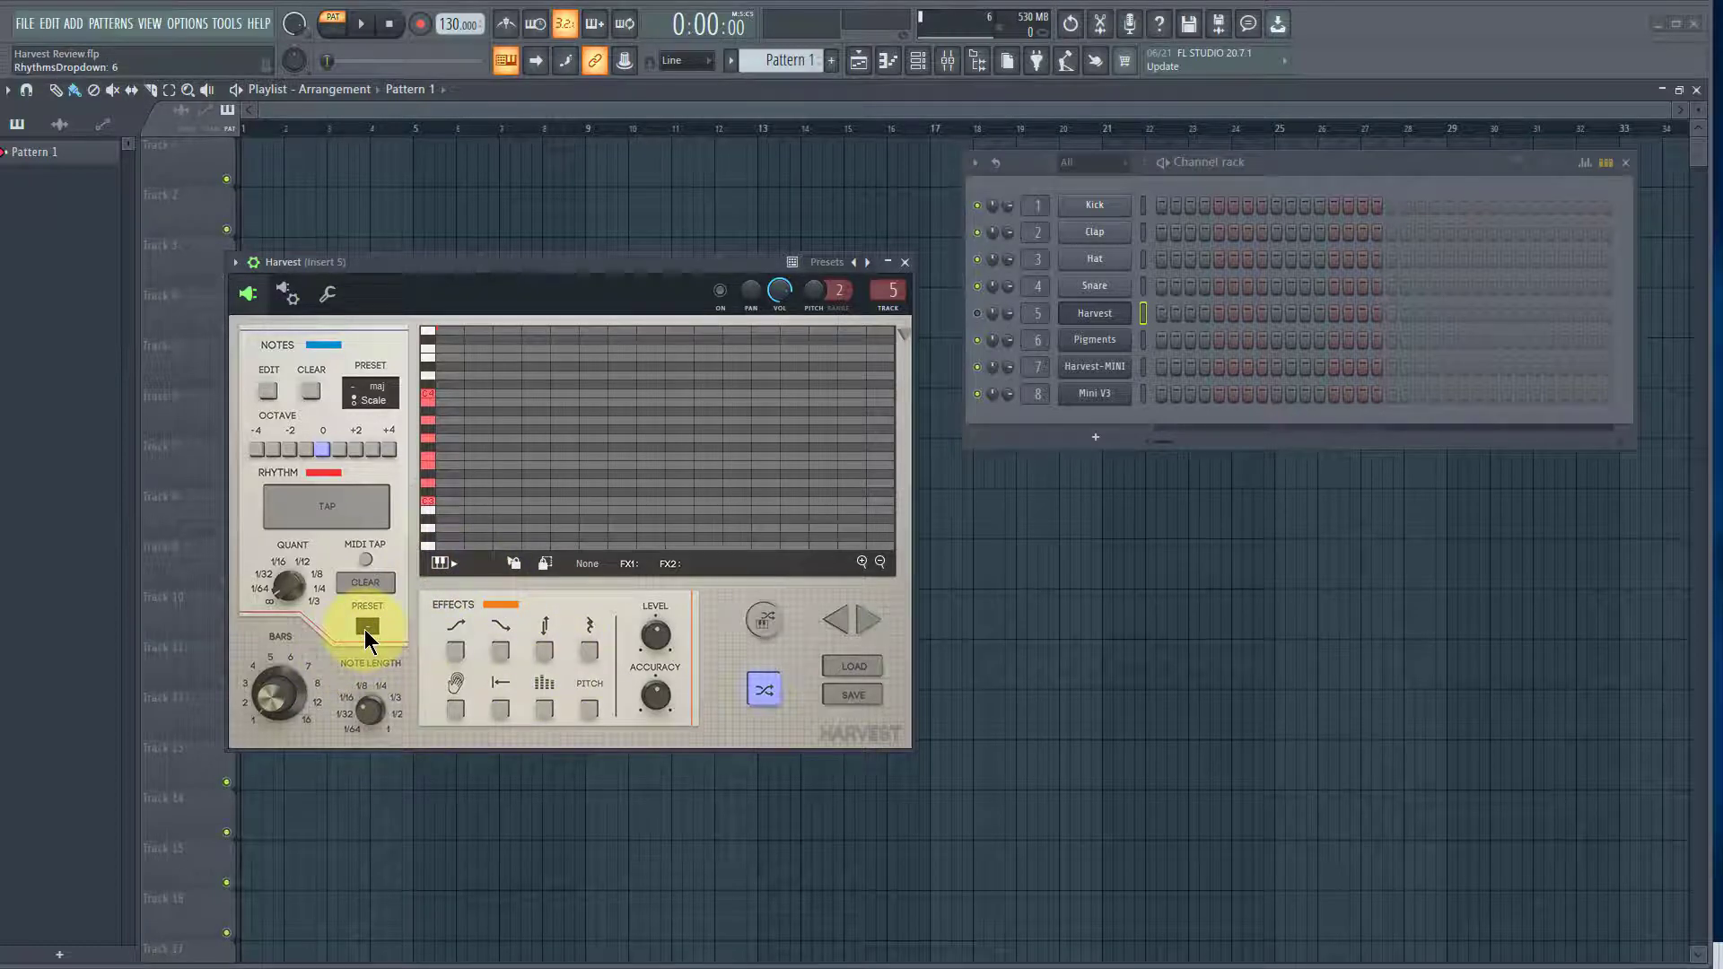
left_click(365, 626)
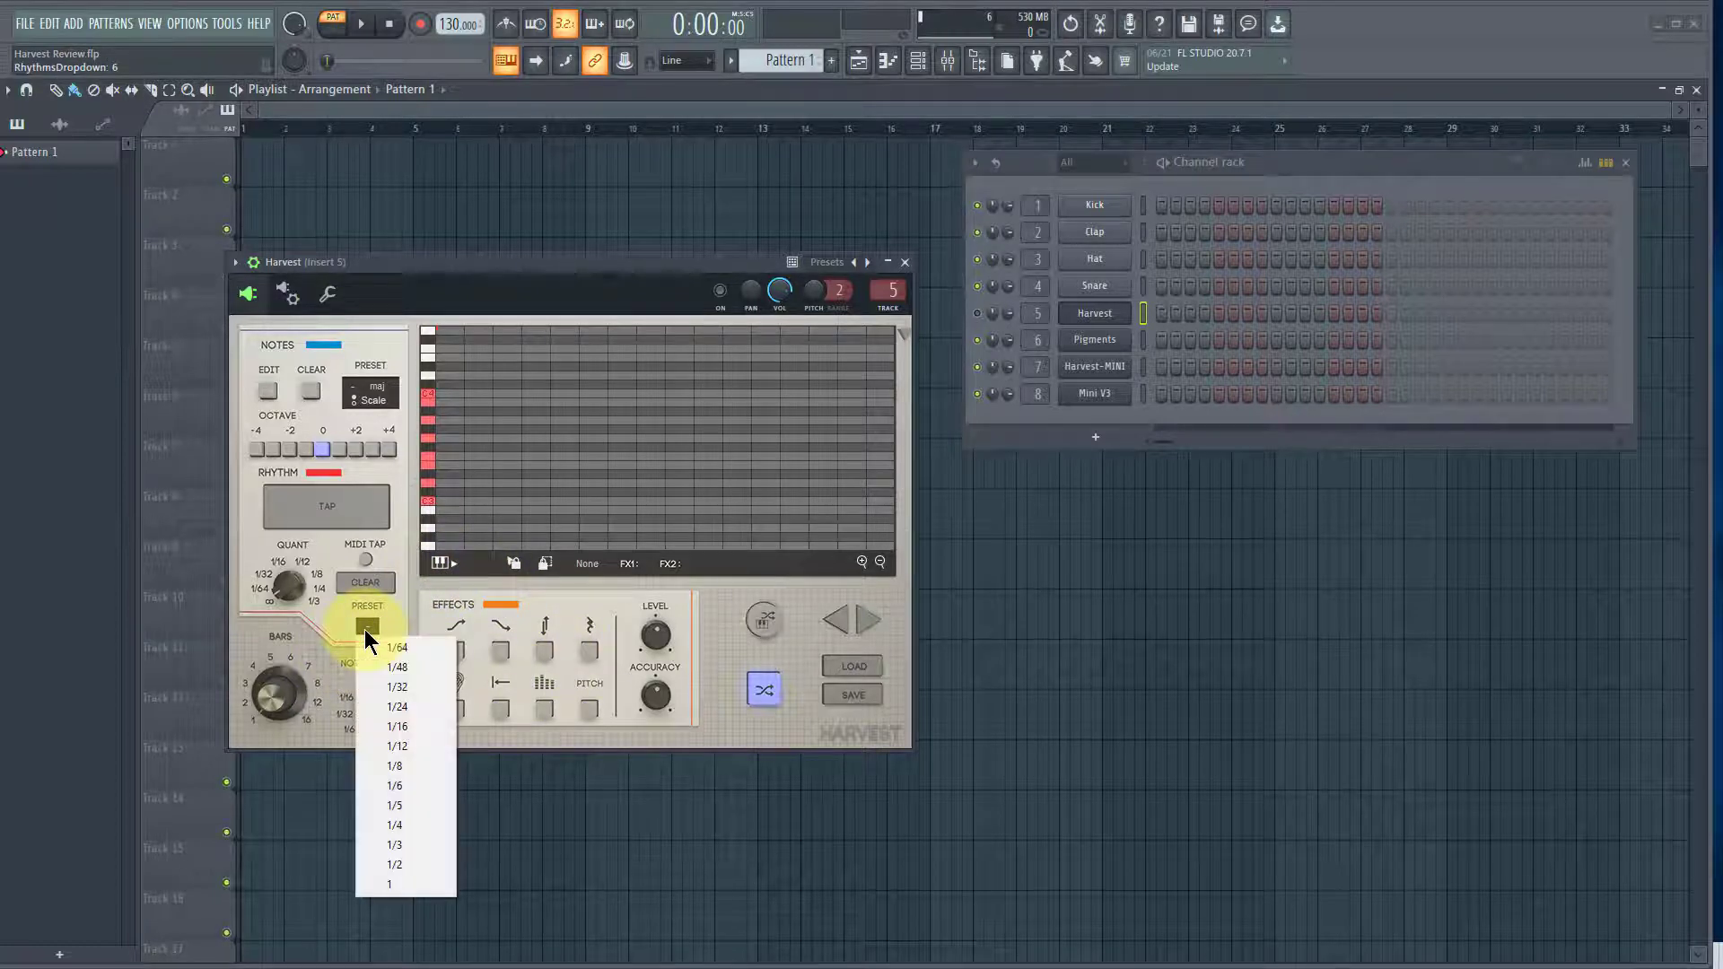
left_click(415, 764)
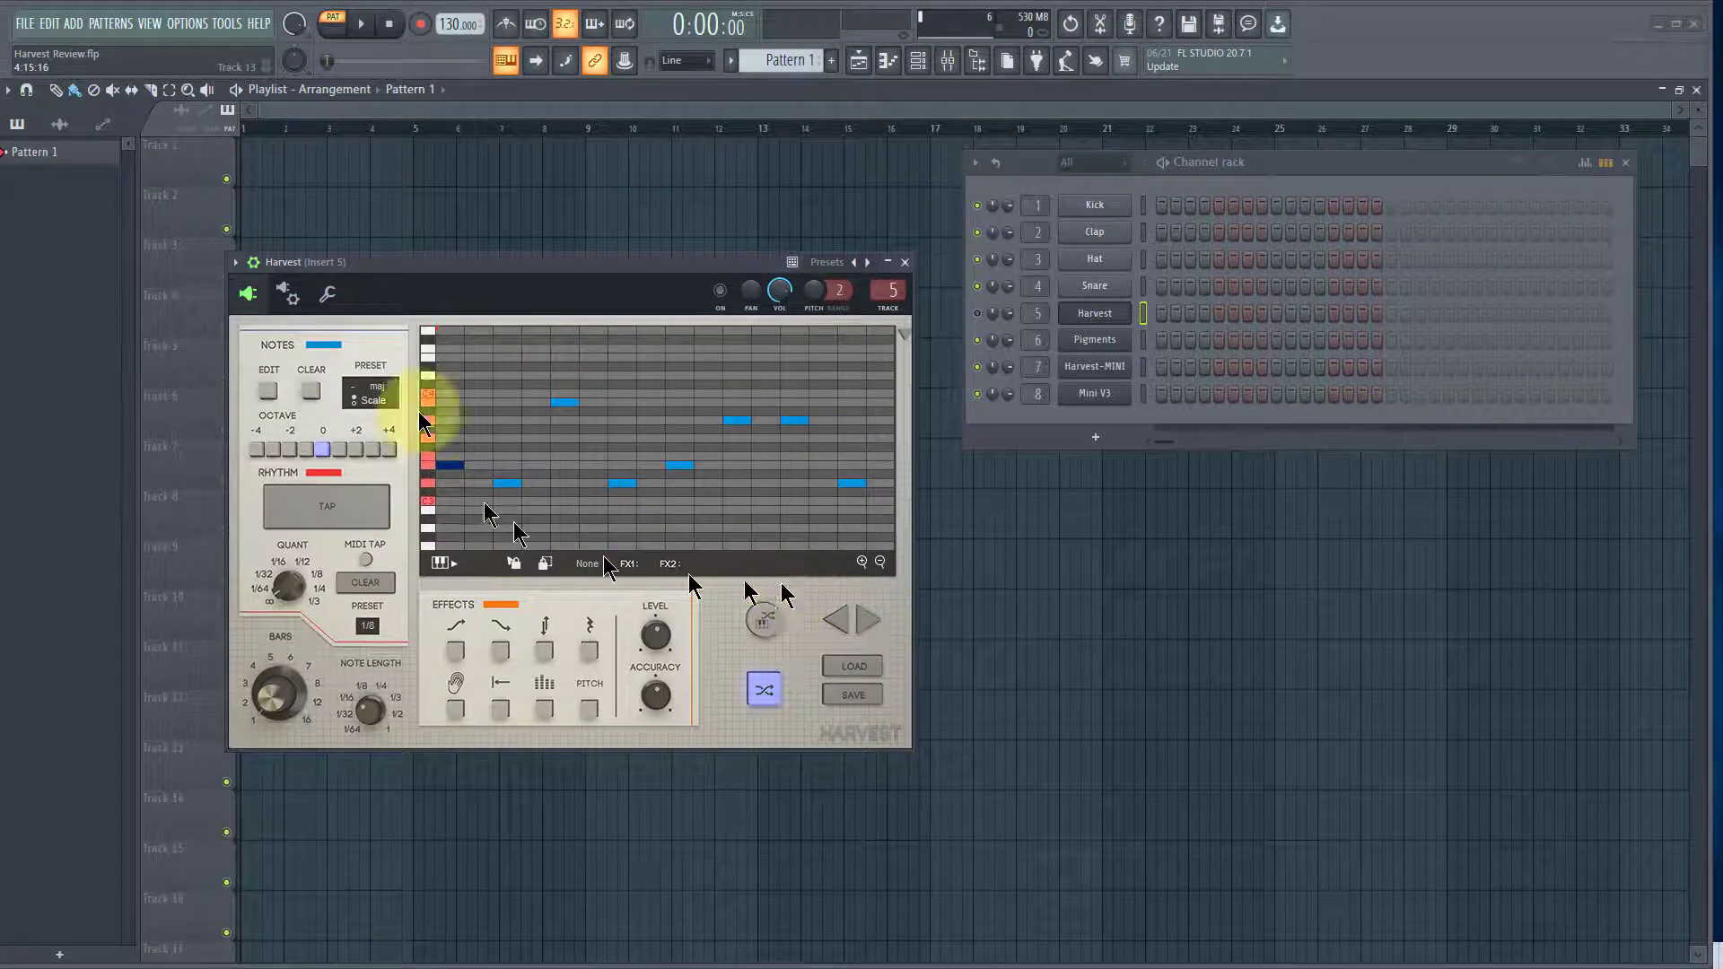
Start playback and repeatedly randomize the Harvest melody to audition new variations
left_click(362, 24)
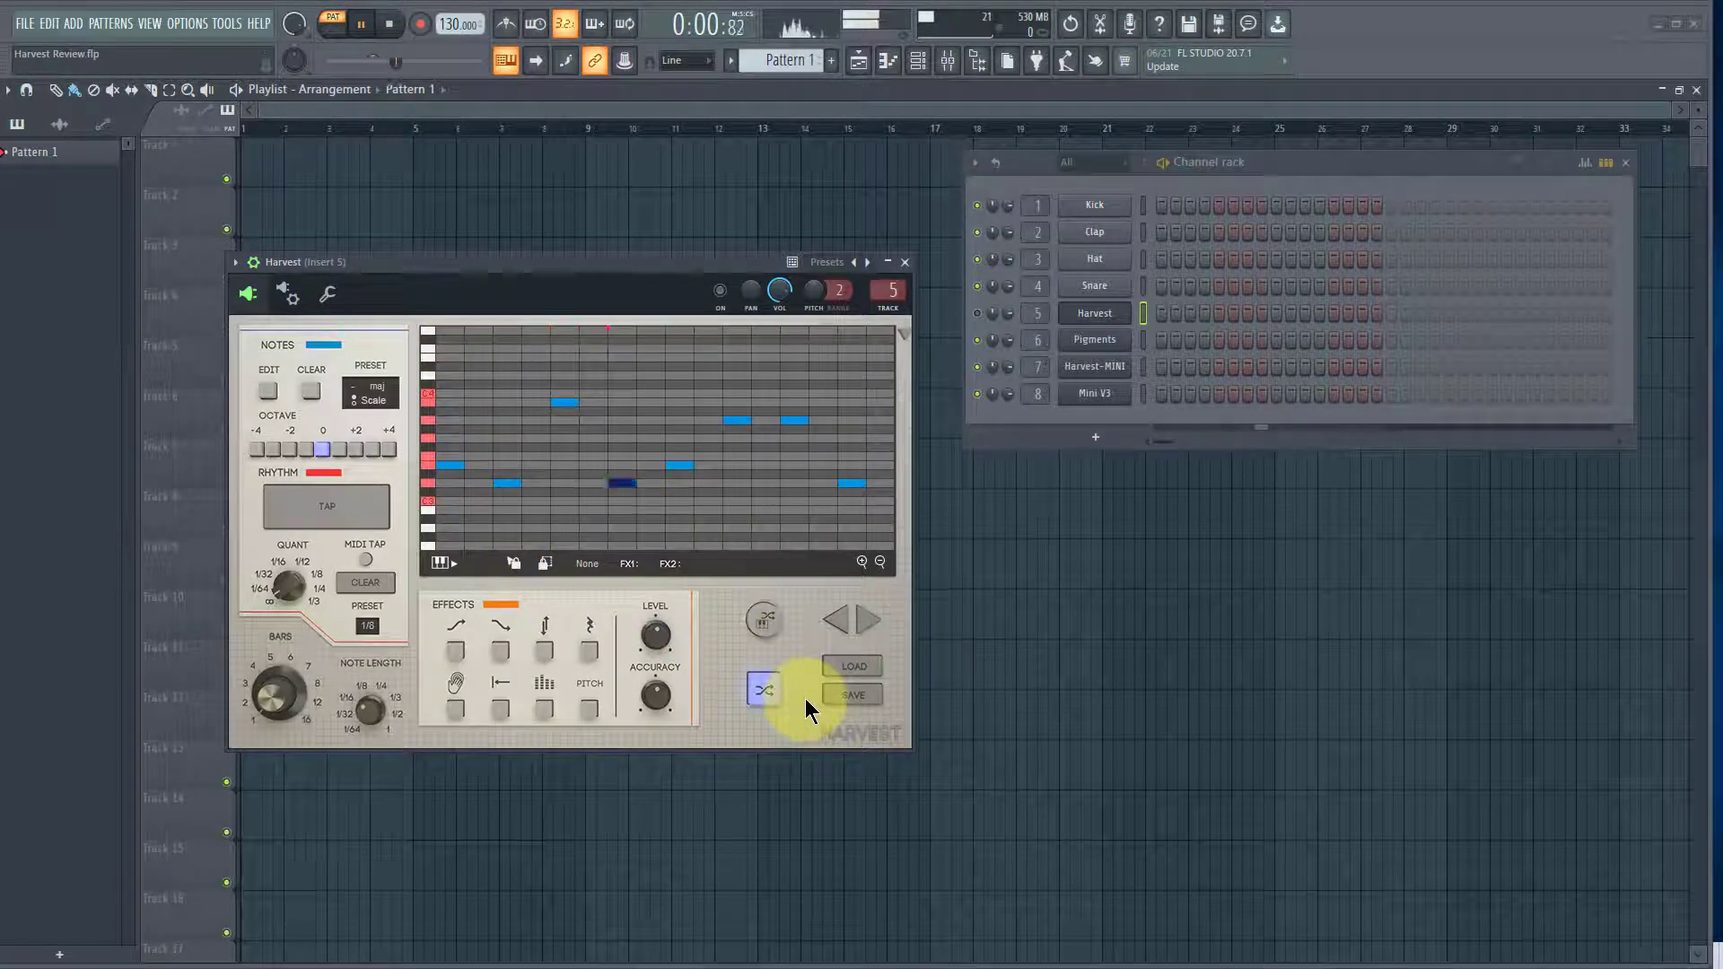
left_click(777, 691)
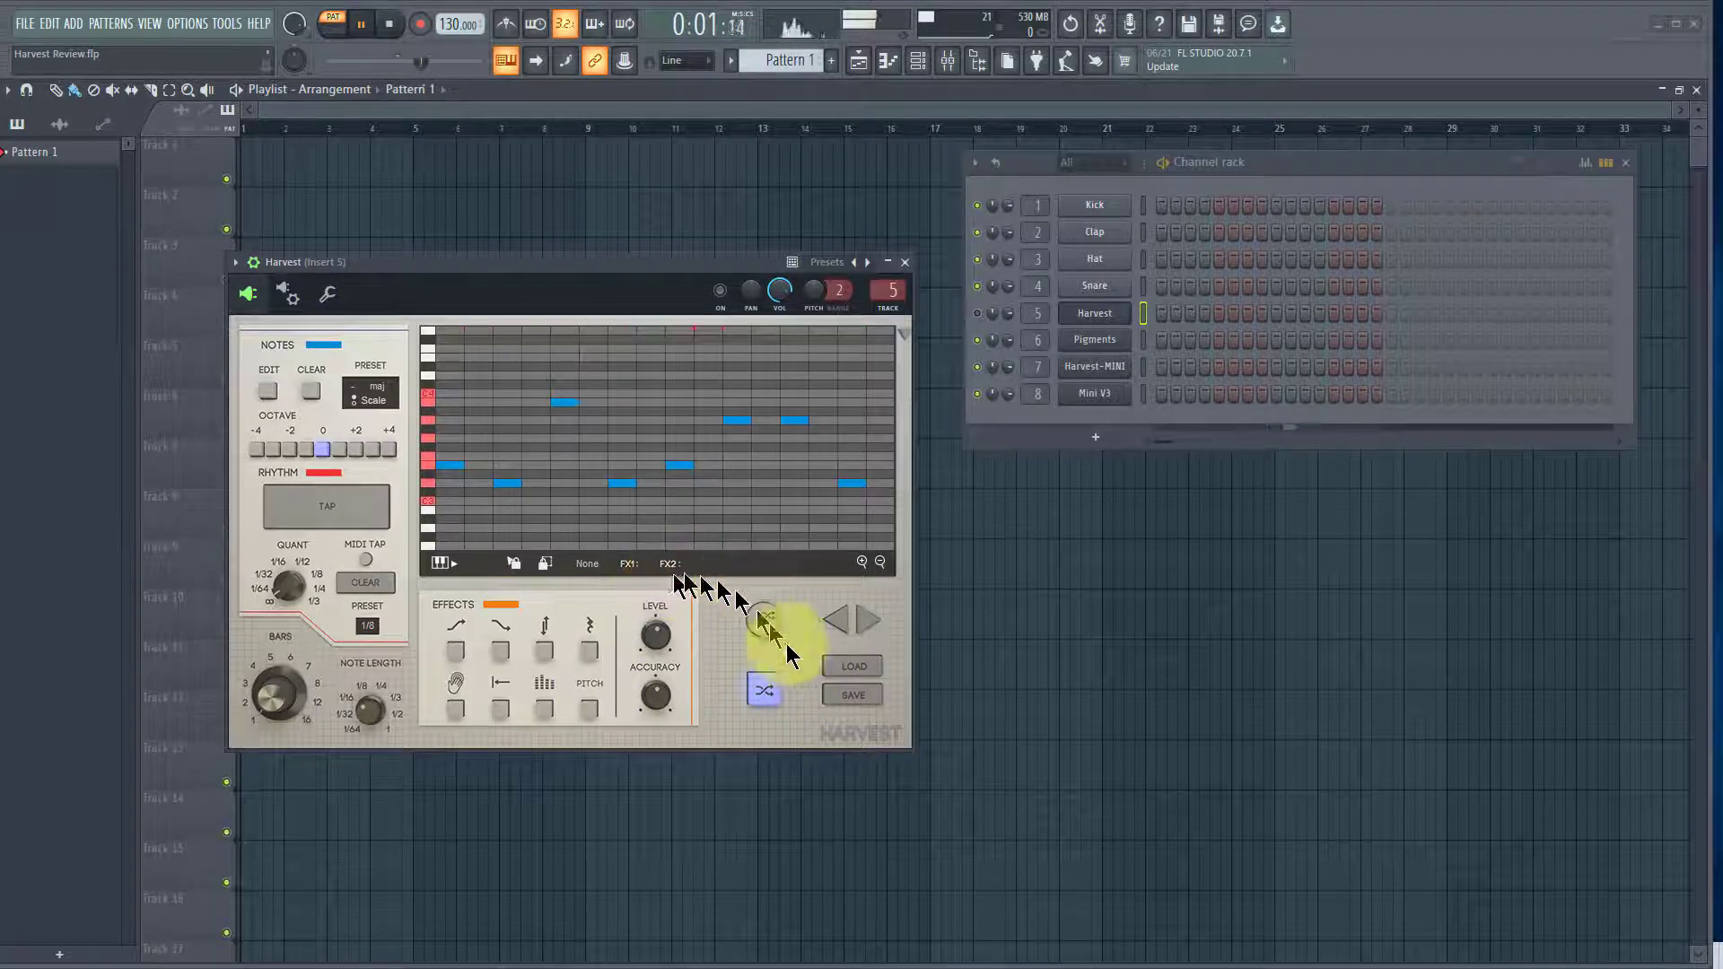
left_click(764, 690)
left_click(766, 691)
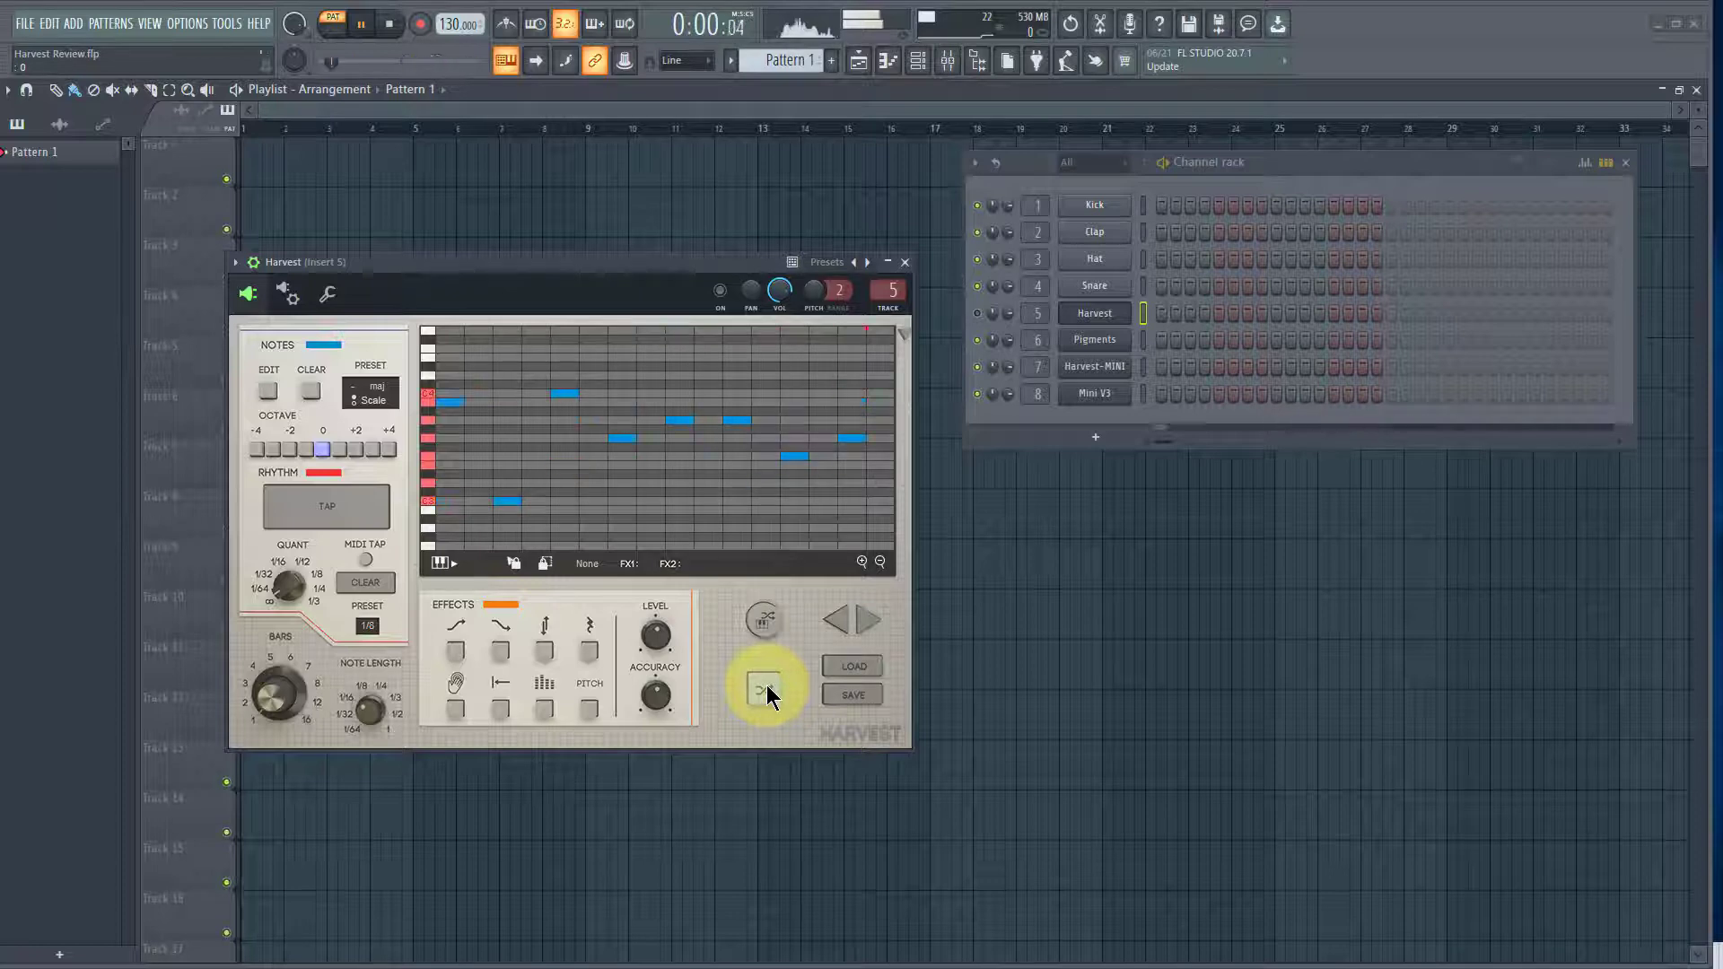
left_click(765, 693)
left_click(765, 693)
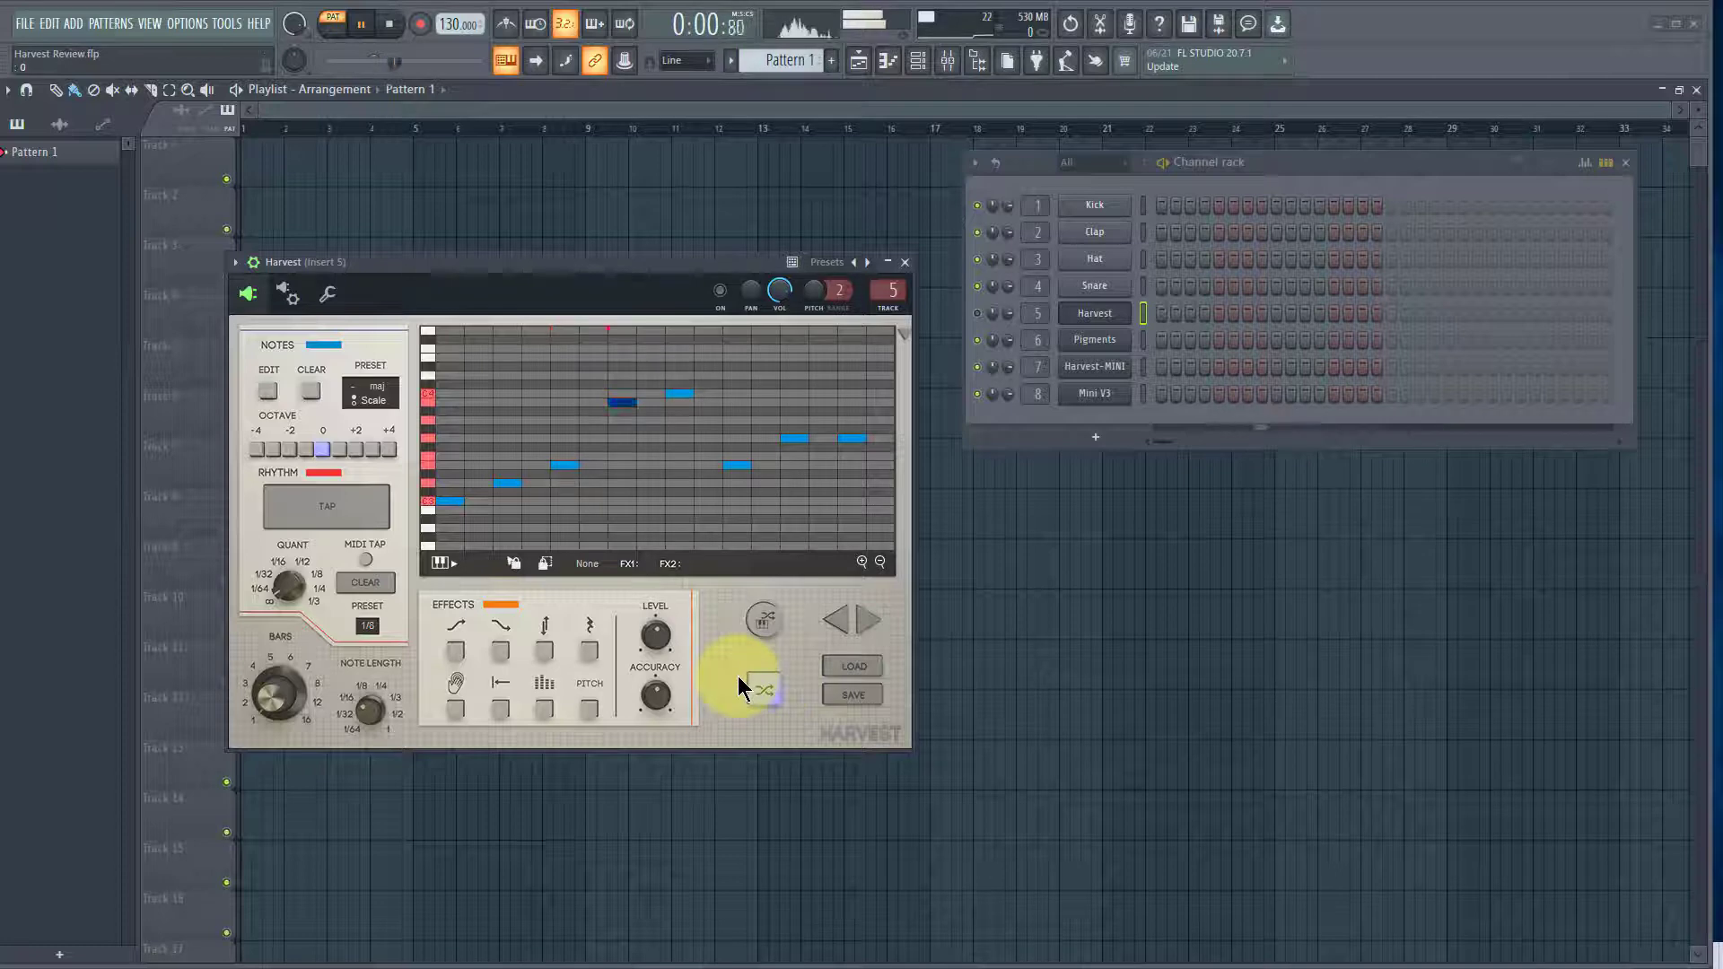
Lock the first three notes of the melody and repeatedly randomize the remaining notes during playback
left_click(737, 676)
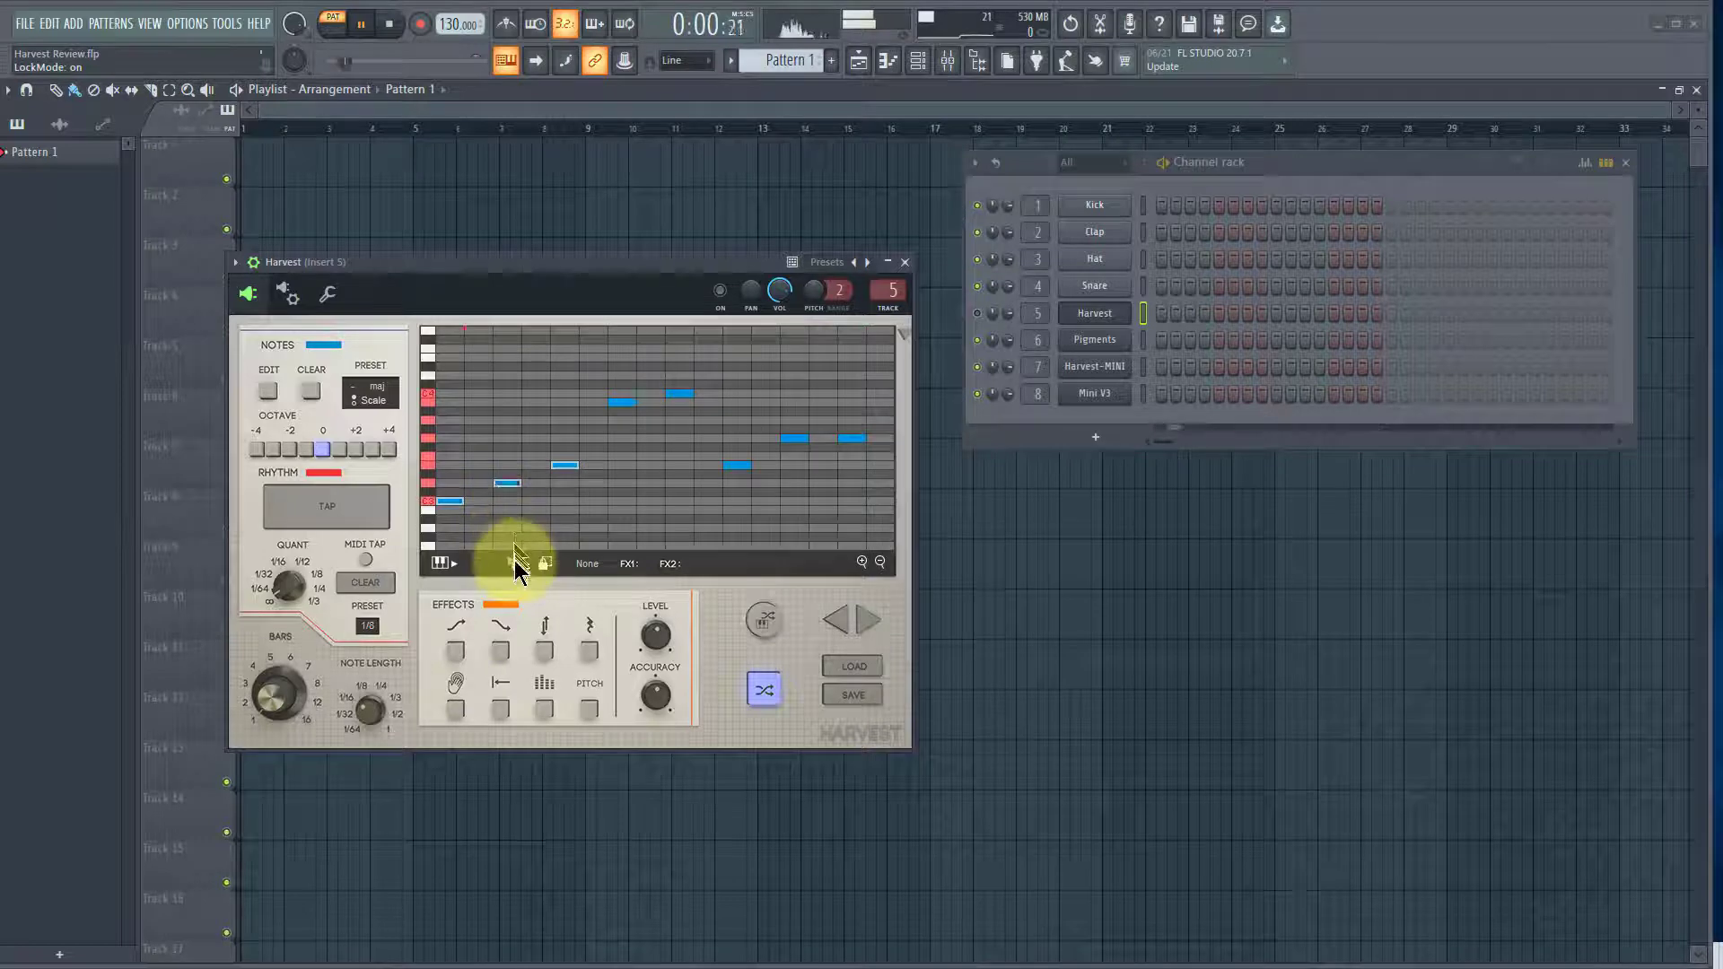
left_click(765, 691)
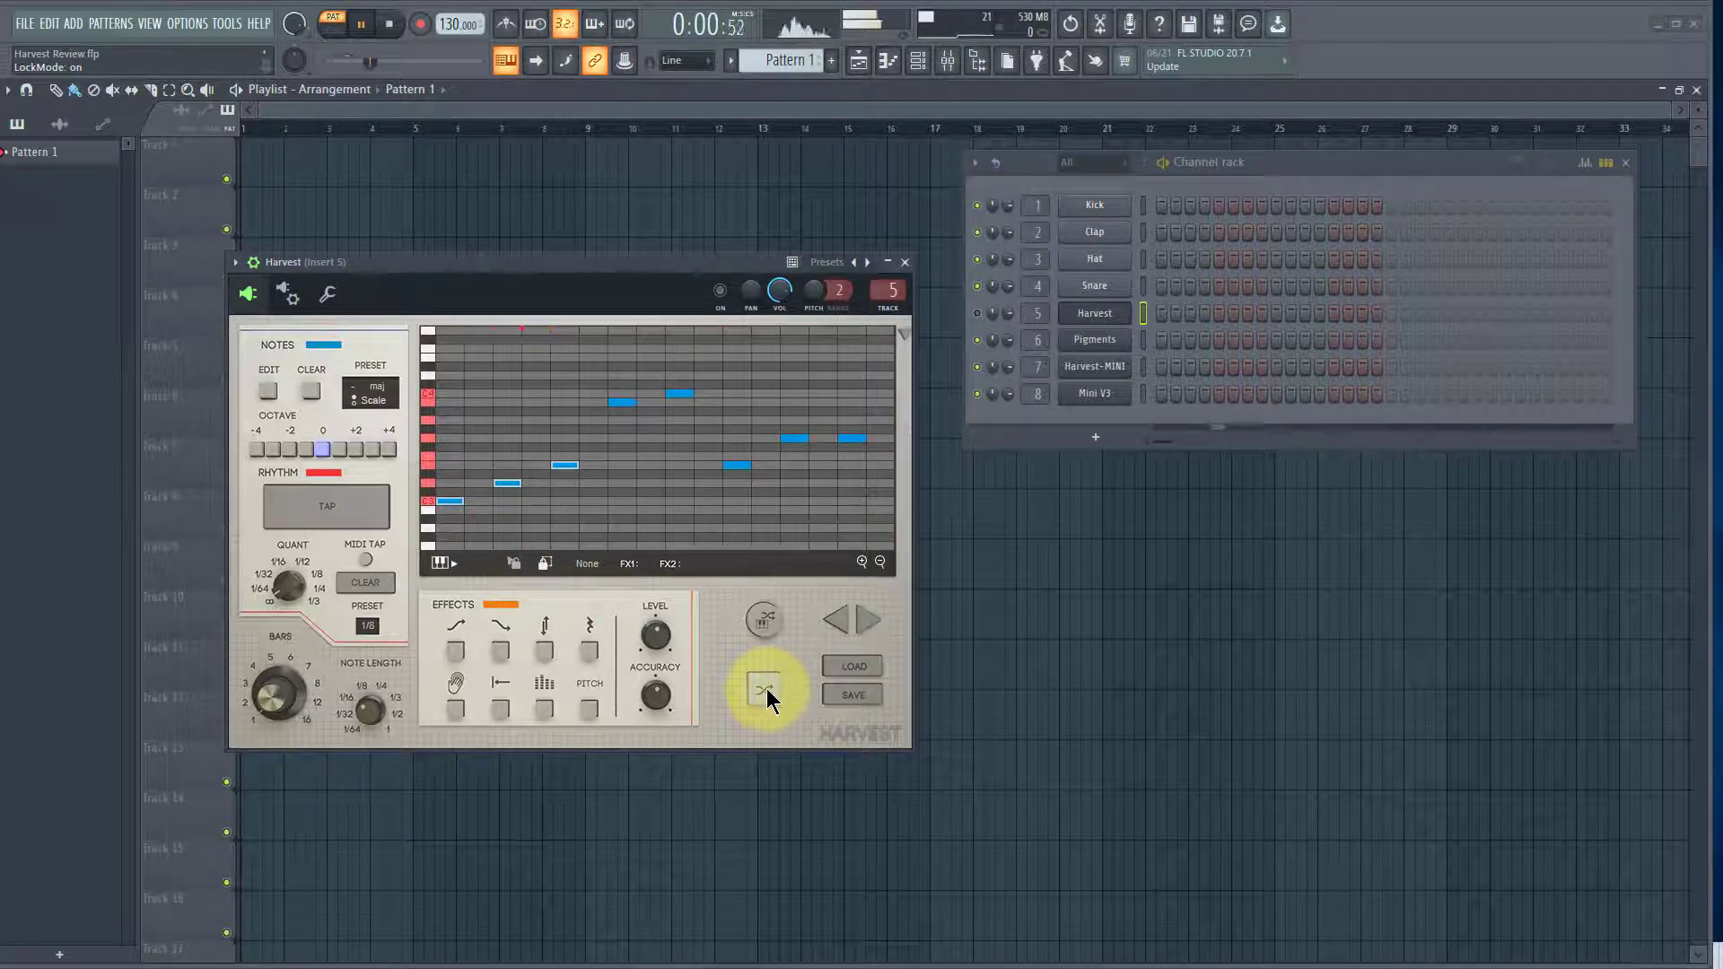
left_click(765, 693)
left_click(765, 691)
left_click(765, 693)
left_click(767, 693)
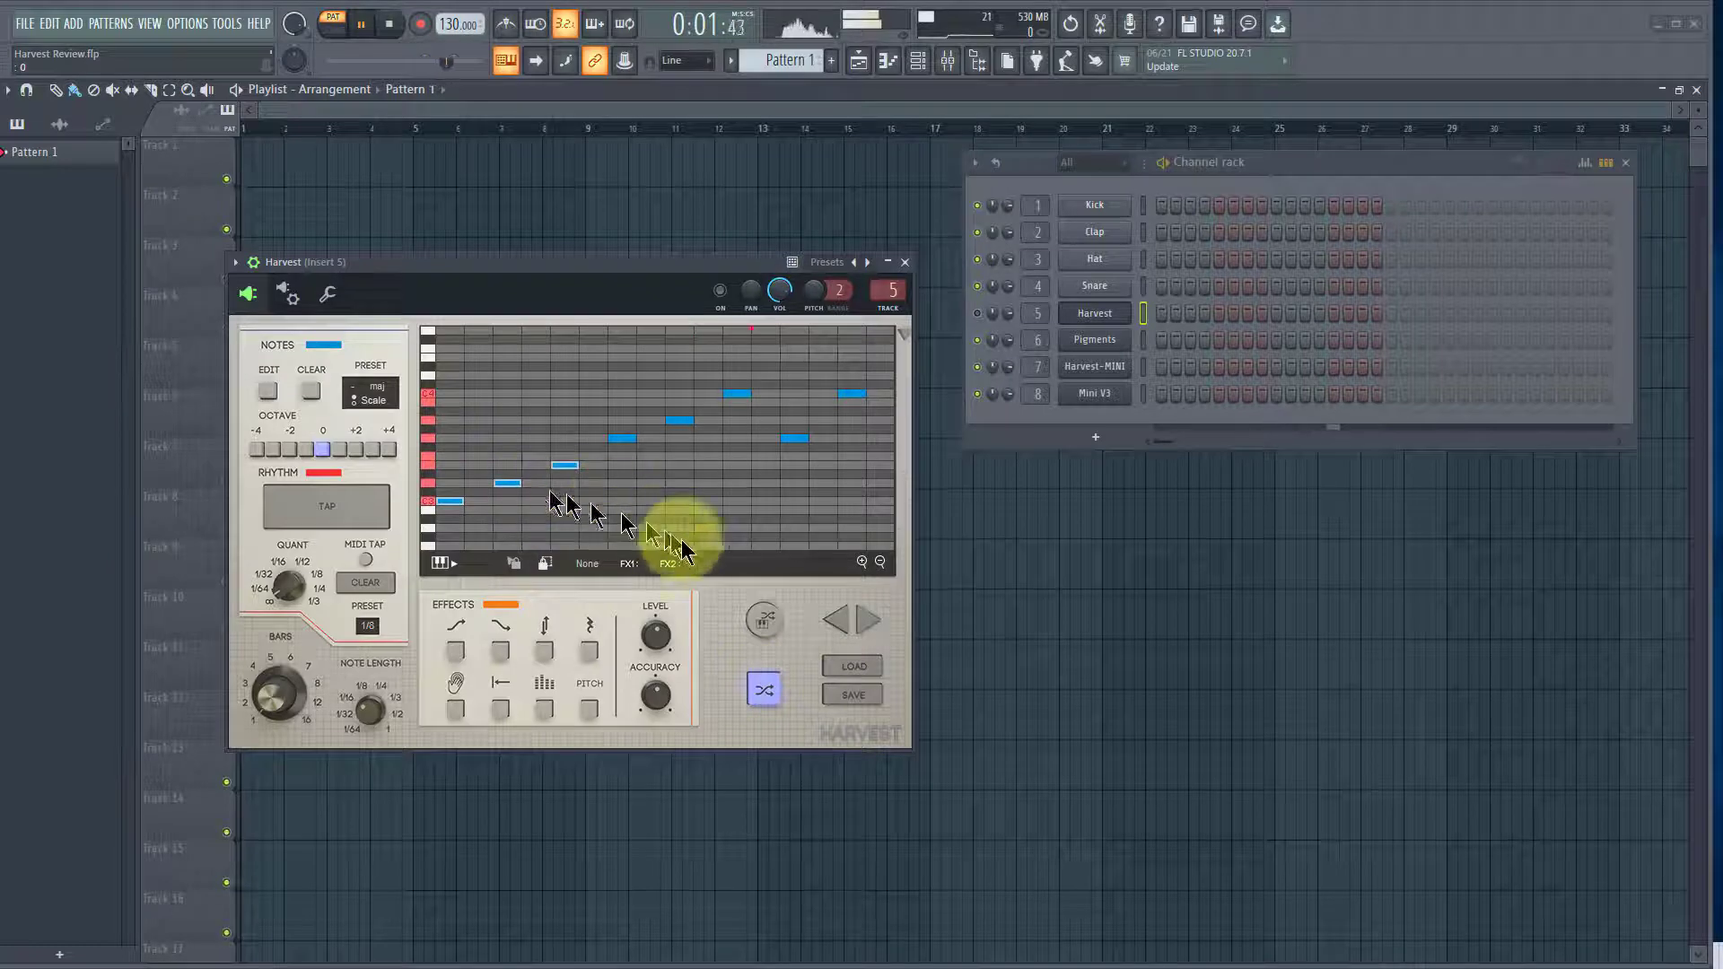
left_click(763, 700)
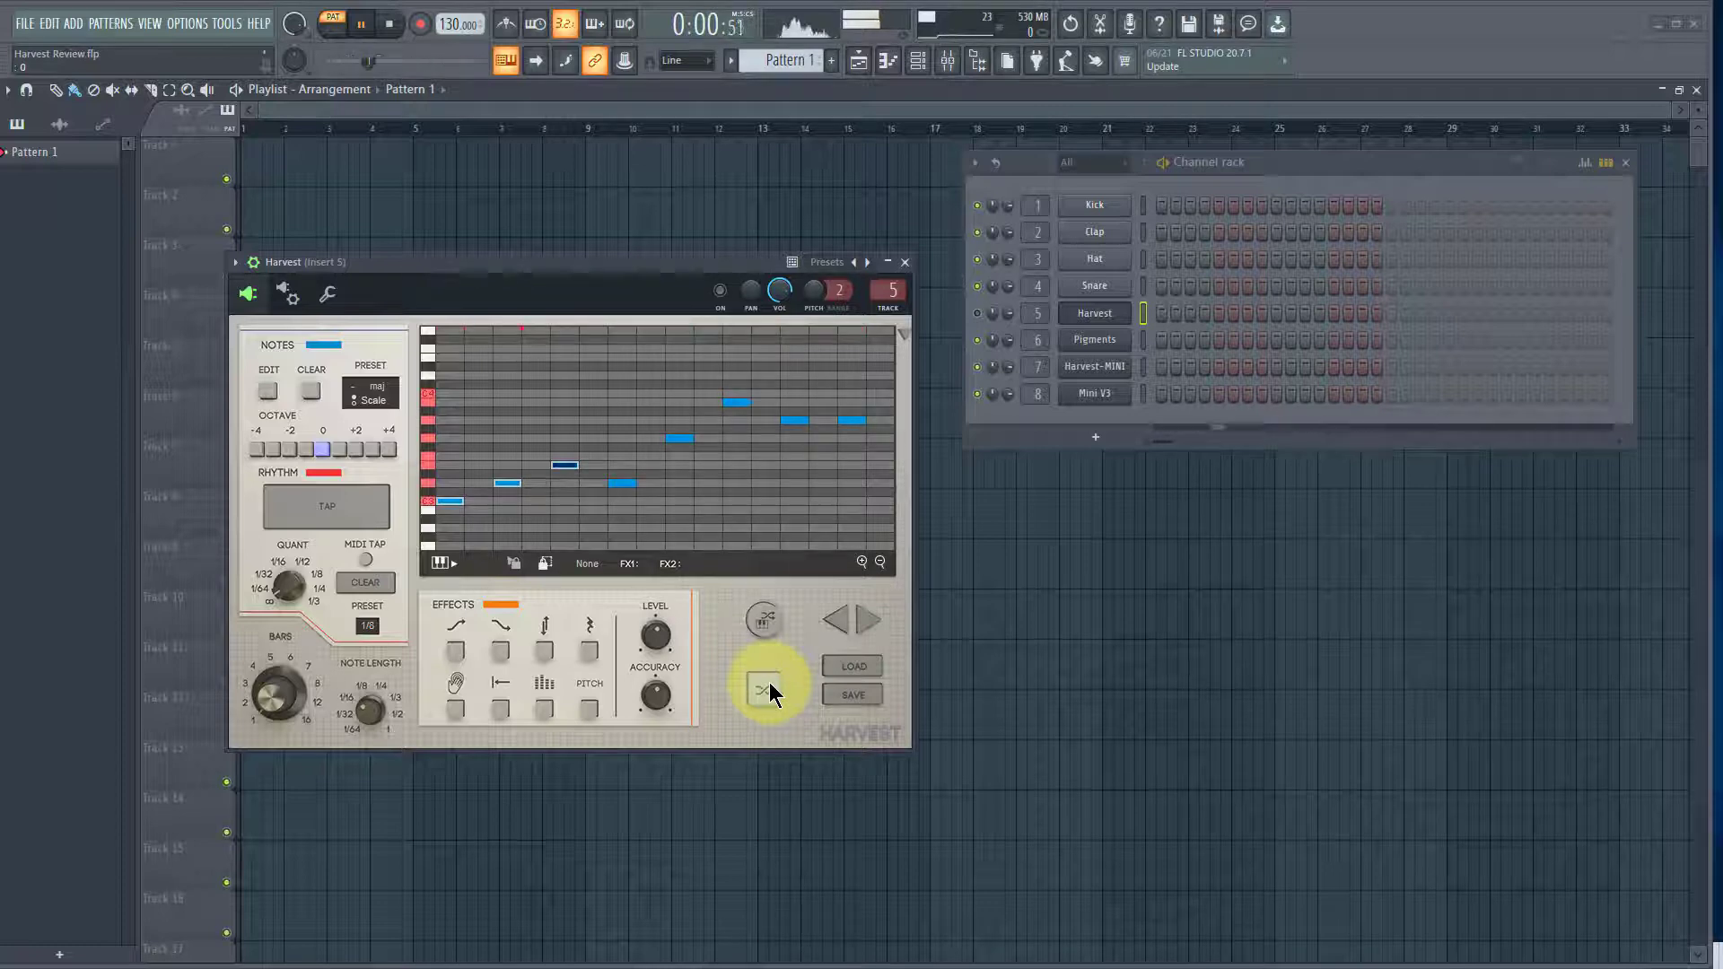
left_click(764, 691)
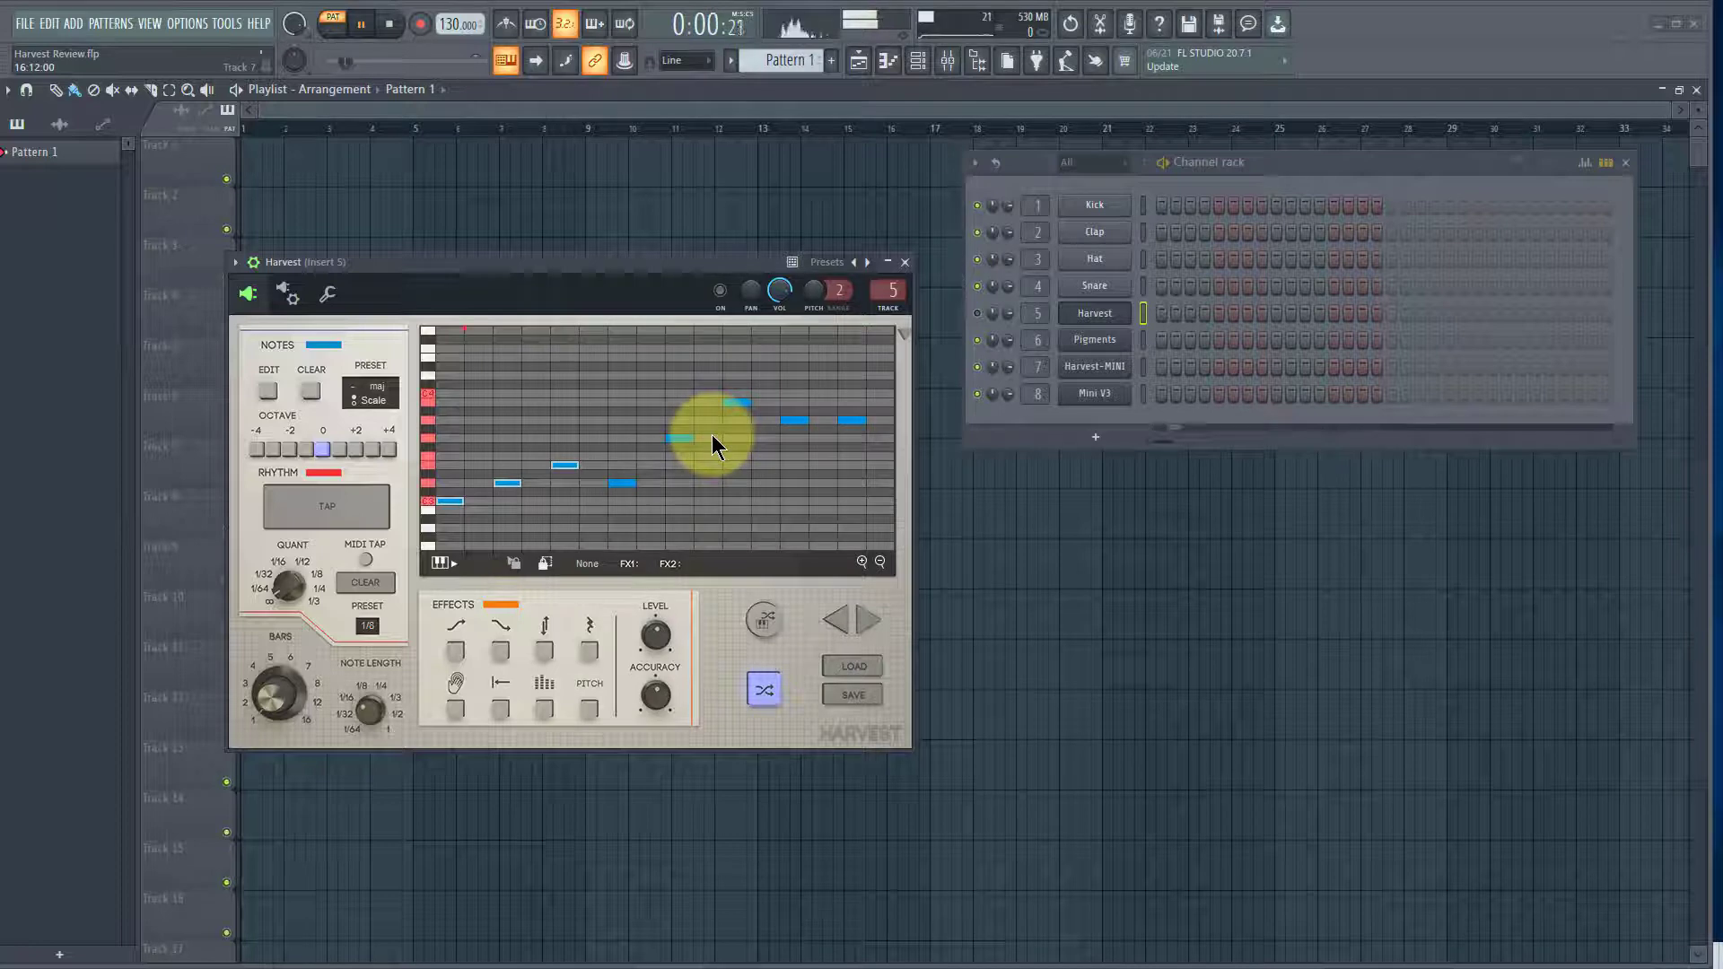
Pause playback, then lock the fourth note and reposition it and the fifth note in the grid
left_click(627, 486)
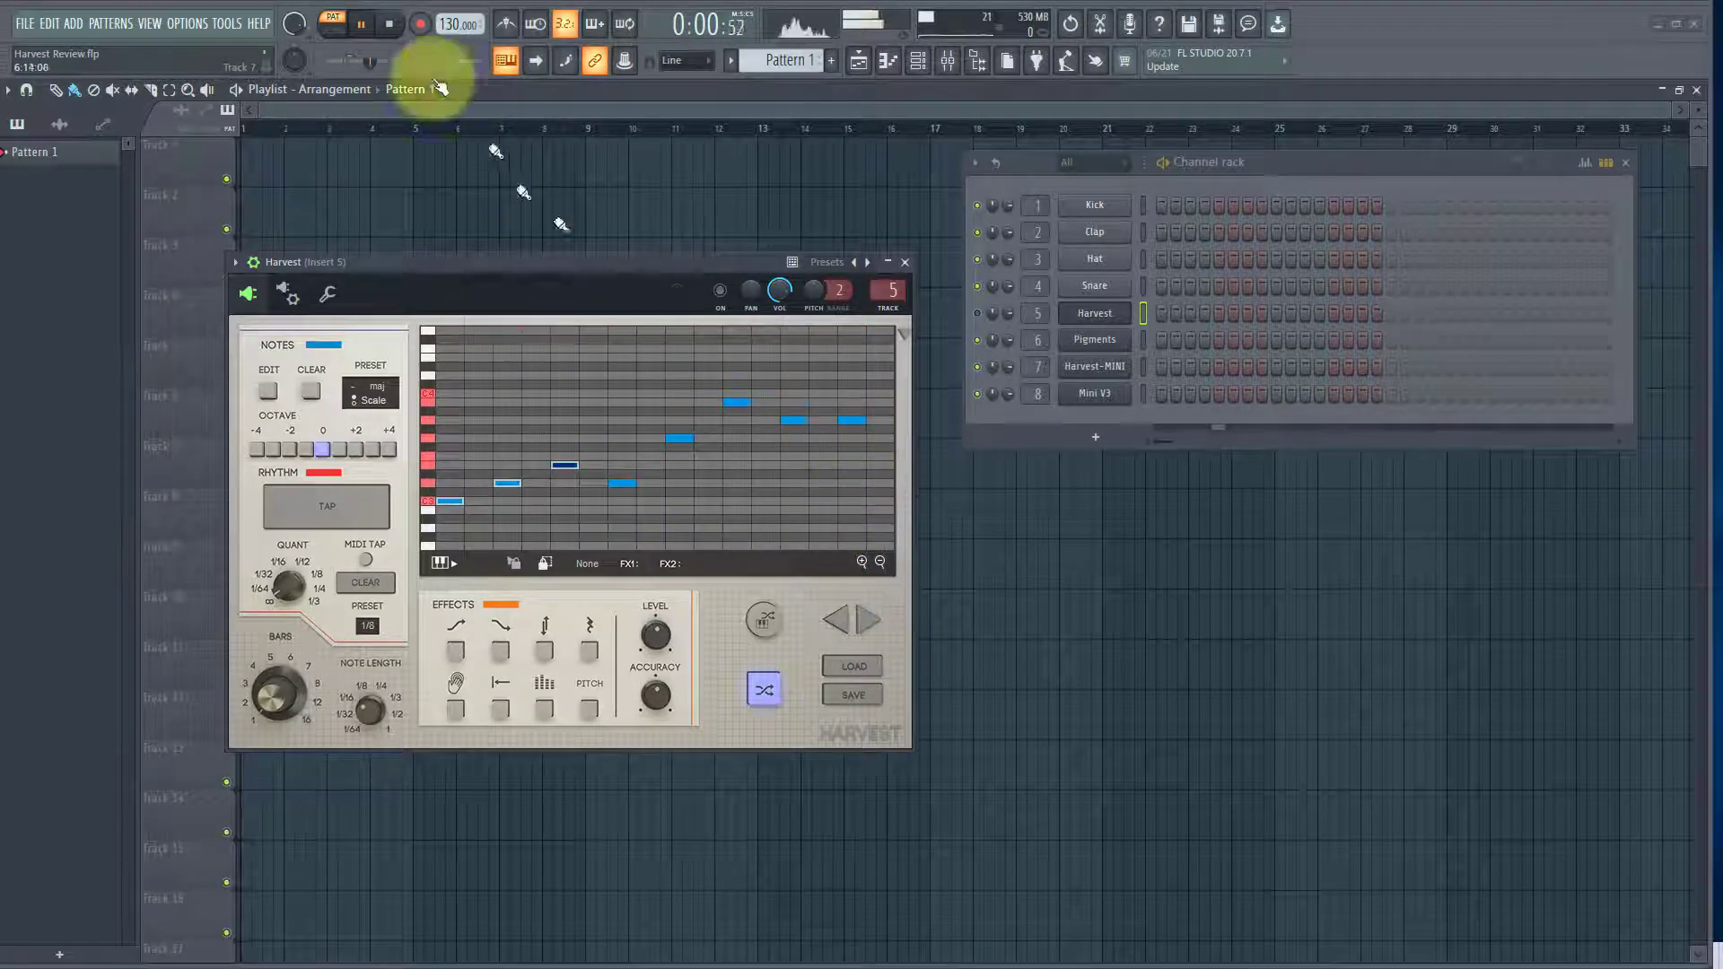
left_click(363, 26)
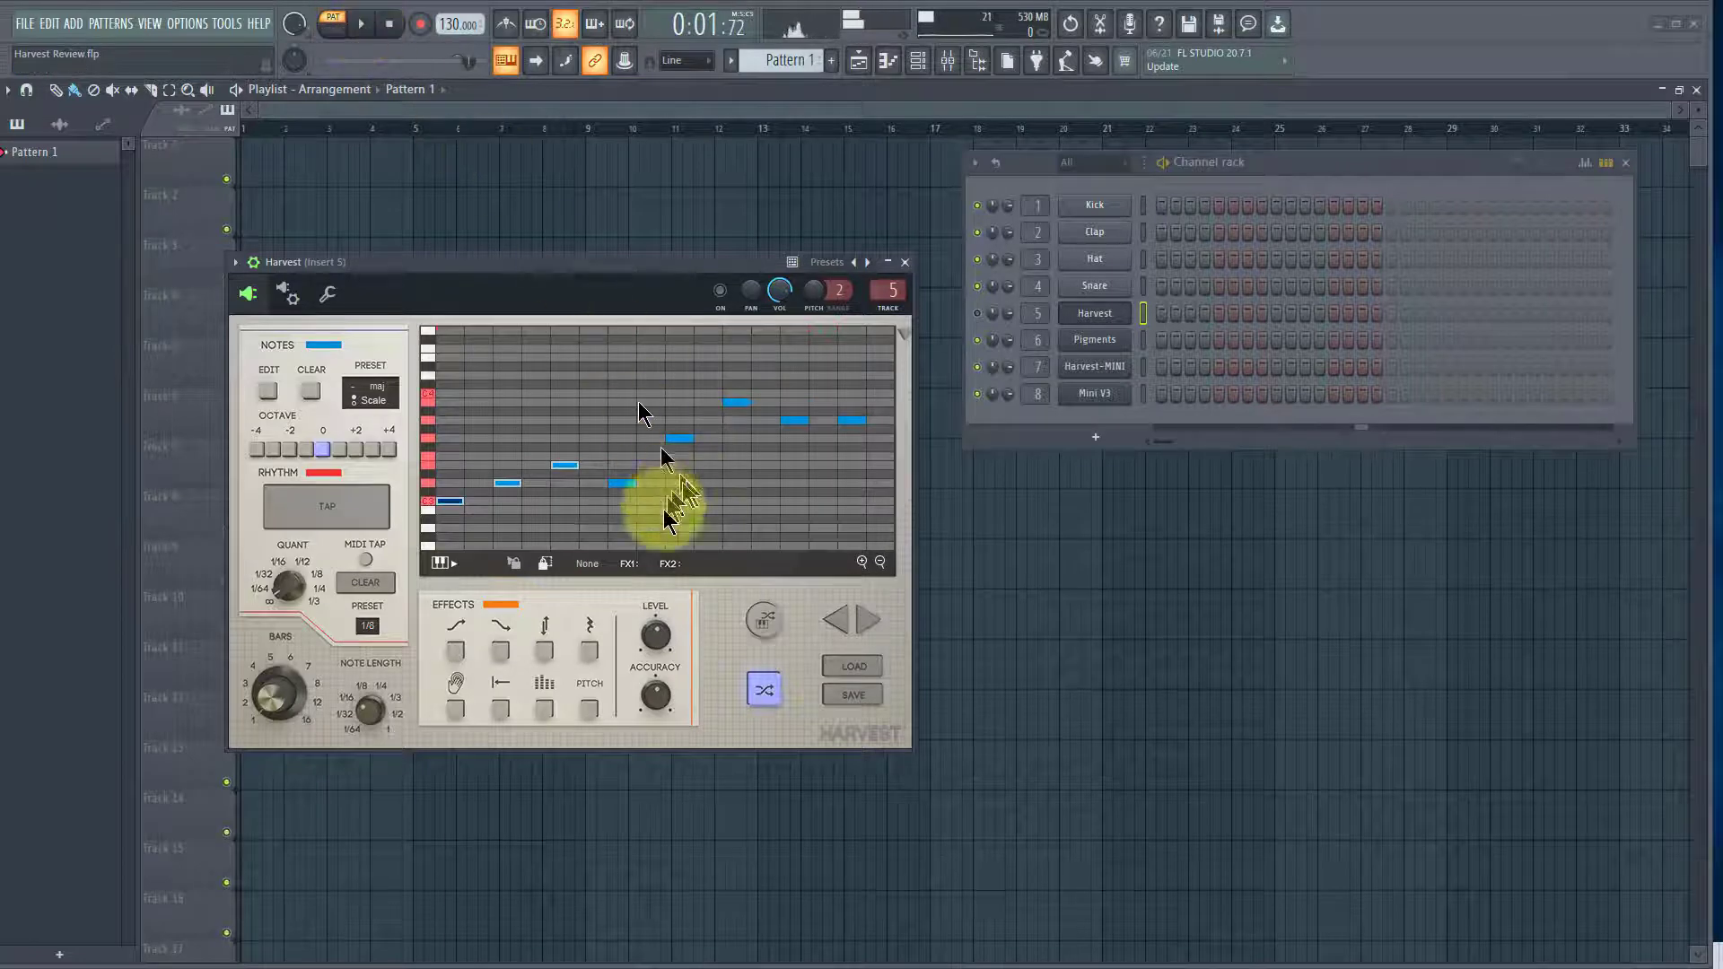
left_click(623, 485)
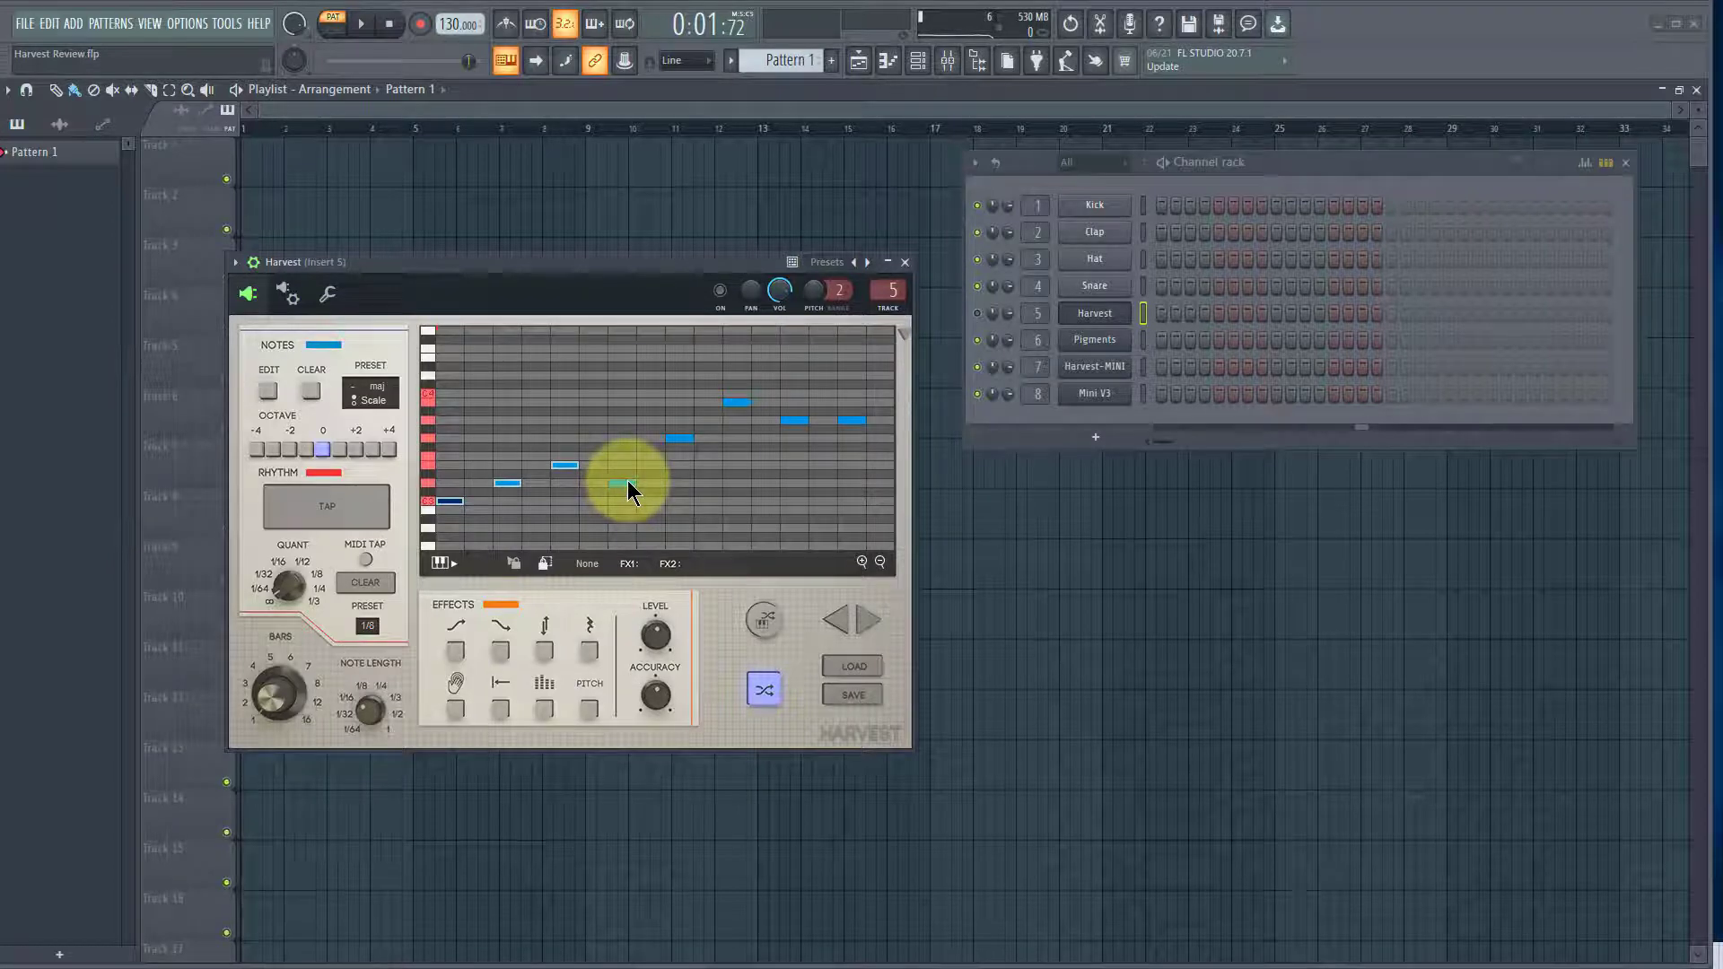
left_click(625, 483)
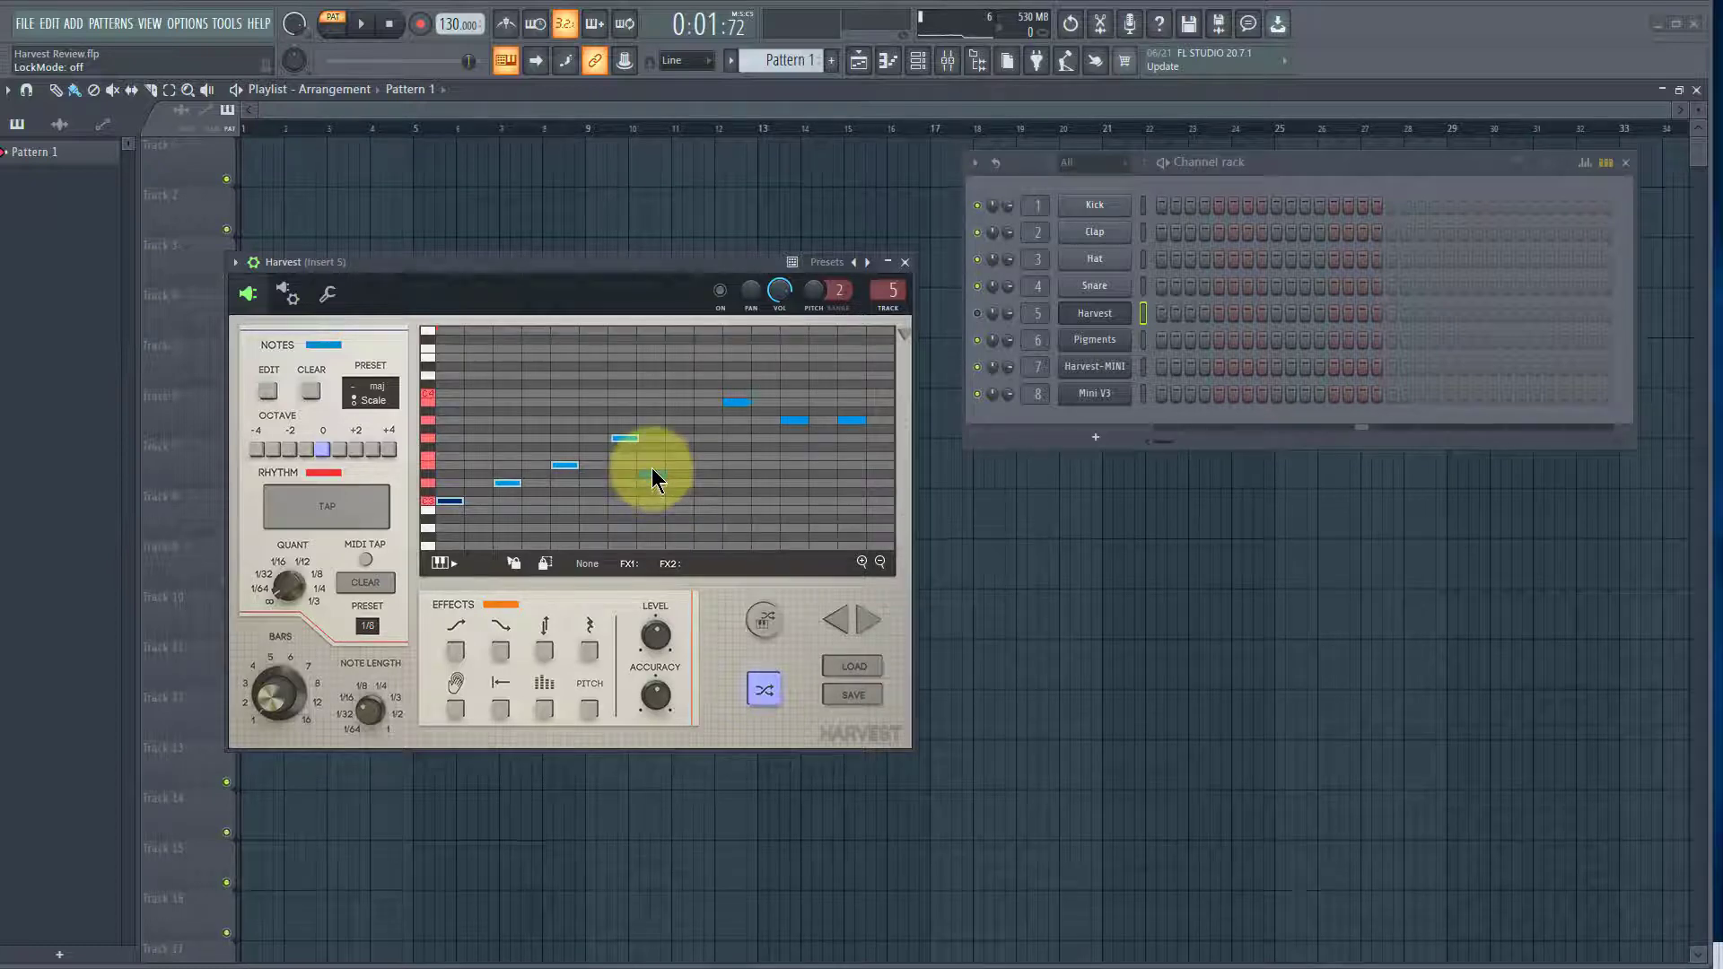
left_click(648, 474)
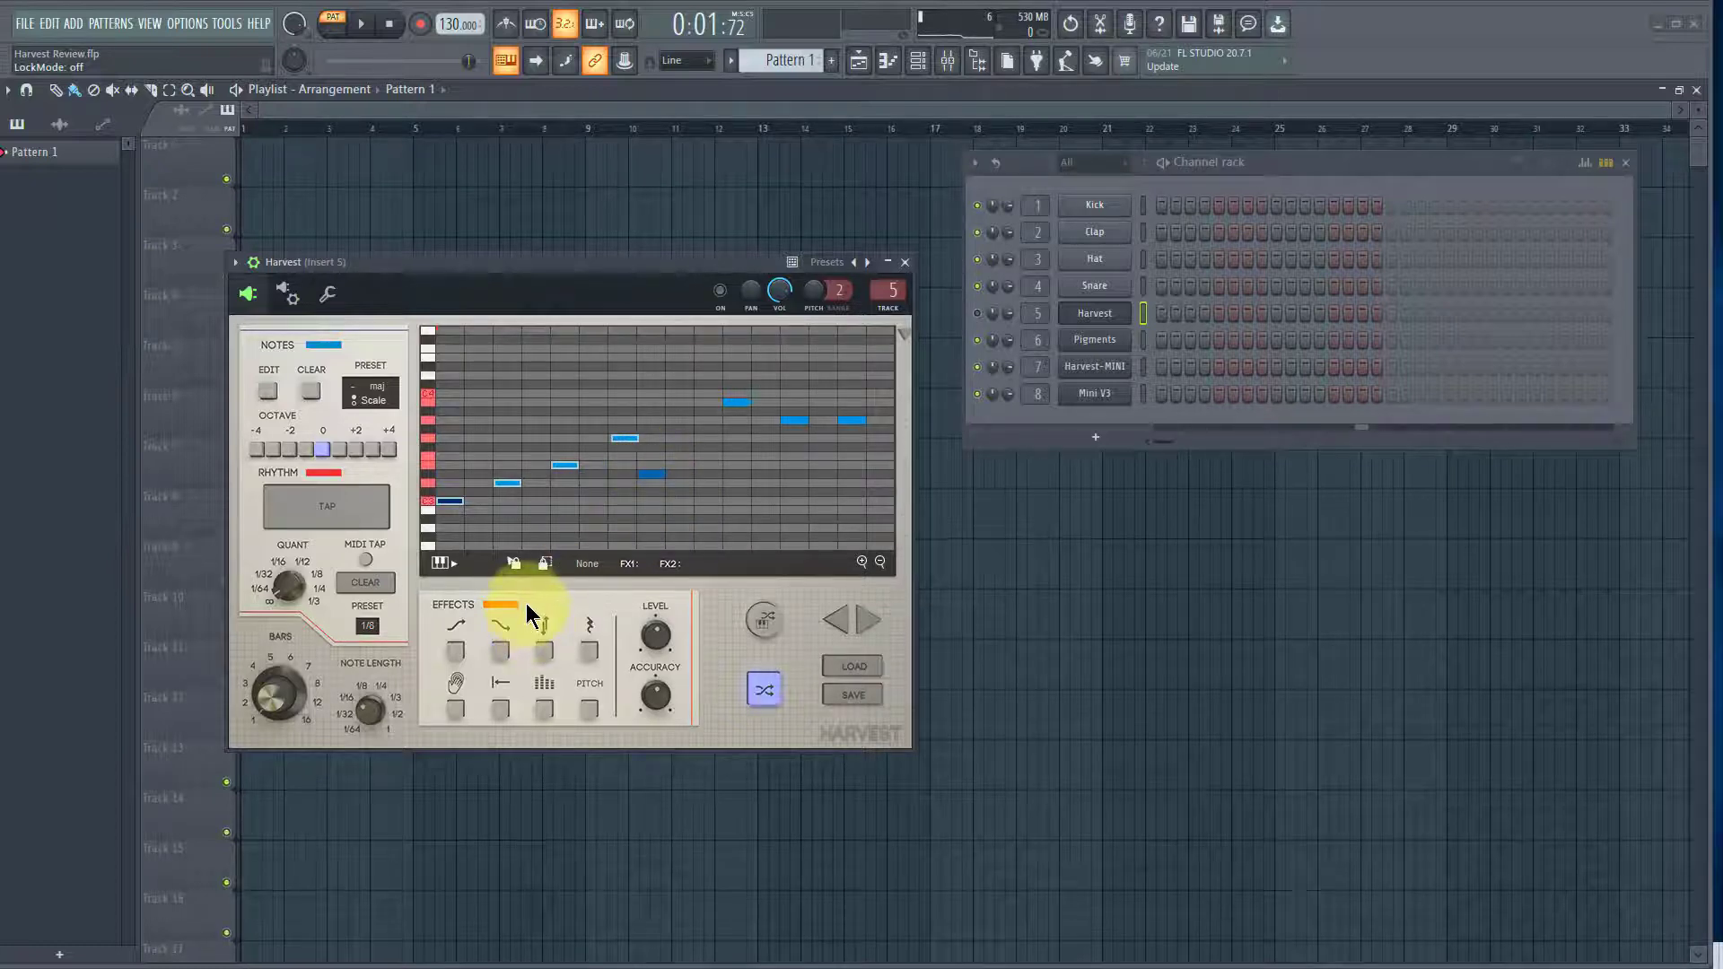
Clear the Harvest rhythm from the note grid and randomize the melody again
left_click(363, 581)
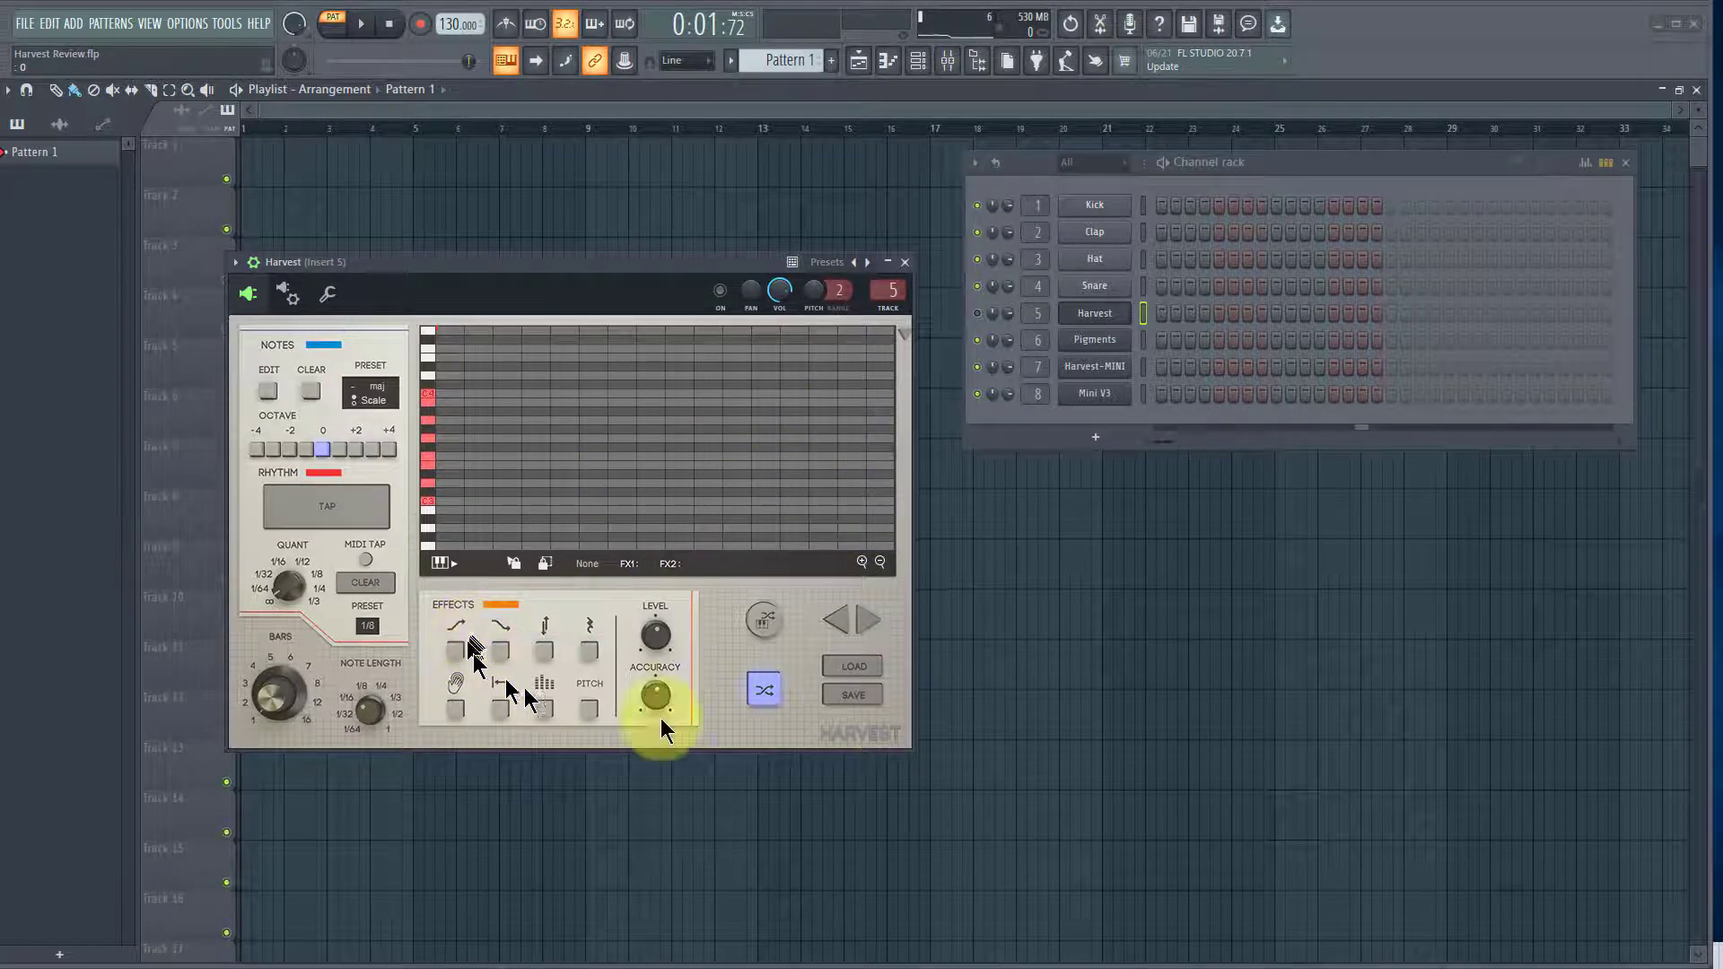
left_click(765, 690)
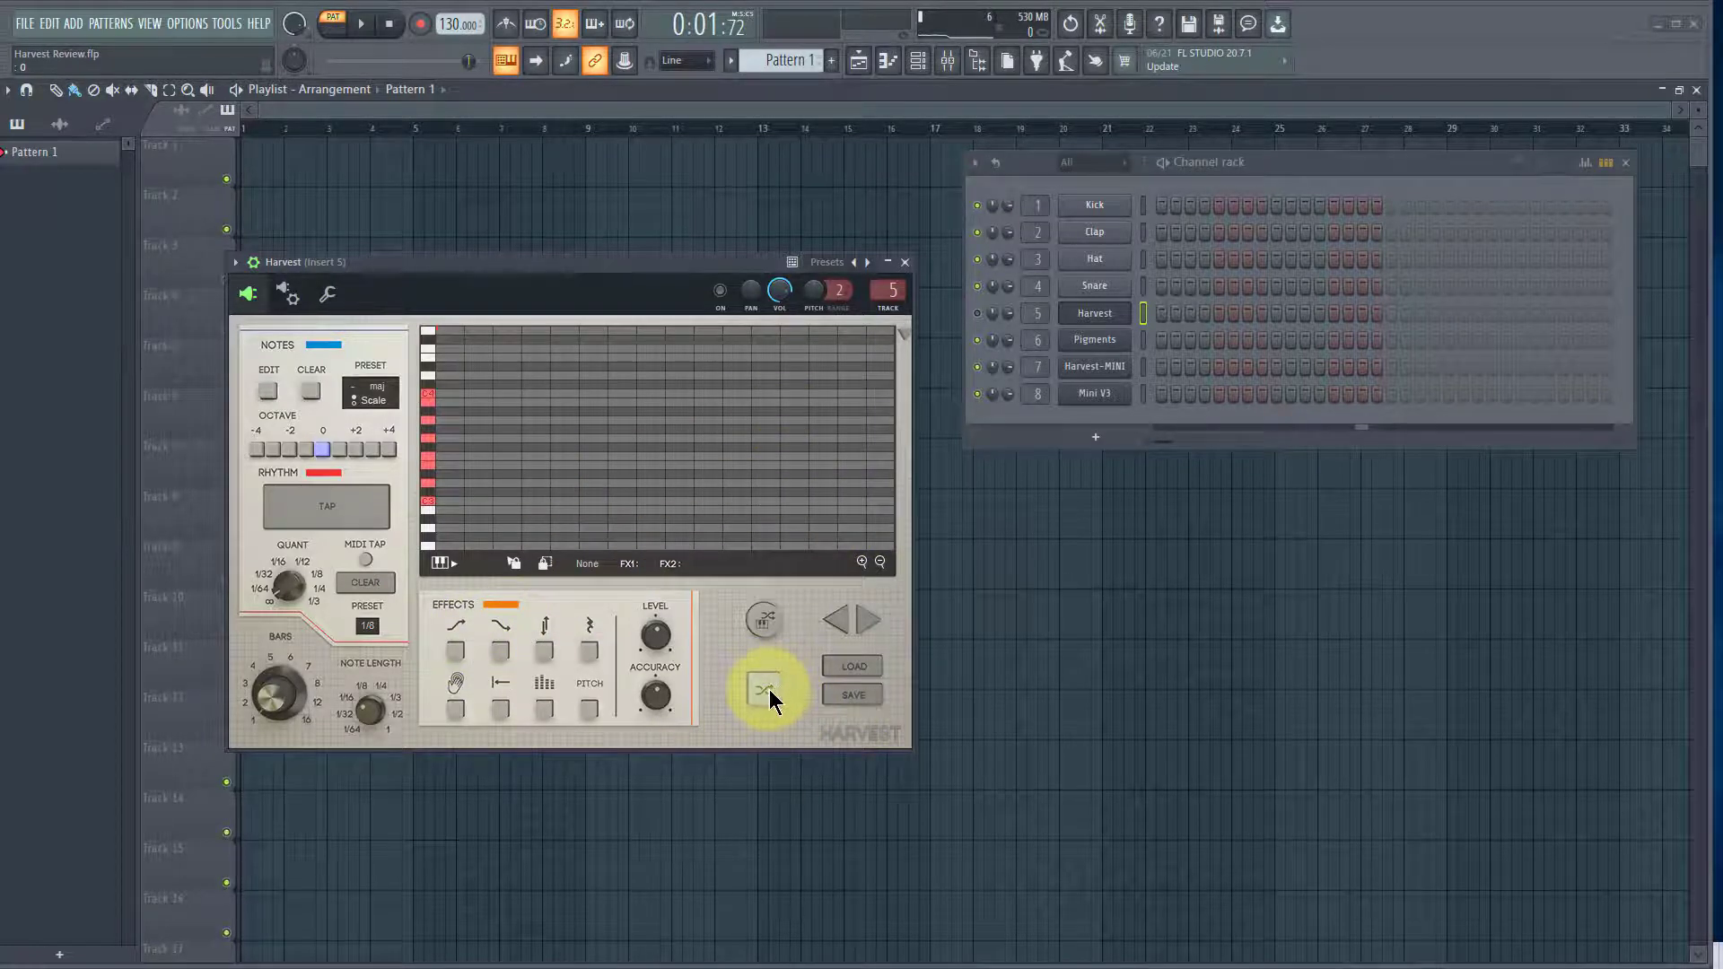
Randomize the empty melody grid, then try to tap in a rhythm while playback is stopped
left_click(764, 691)
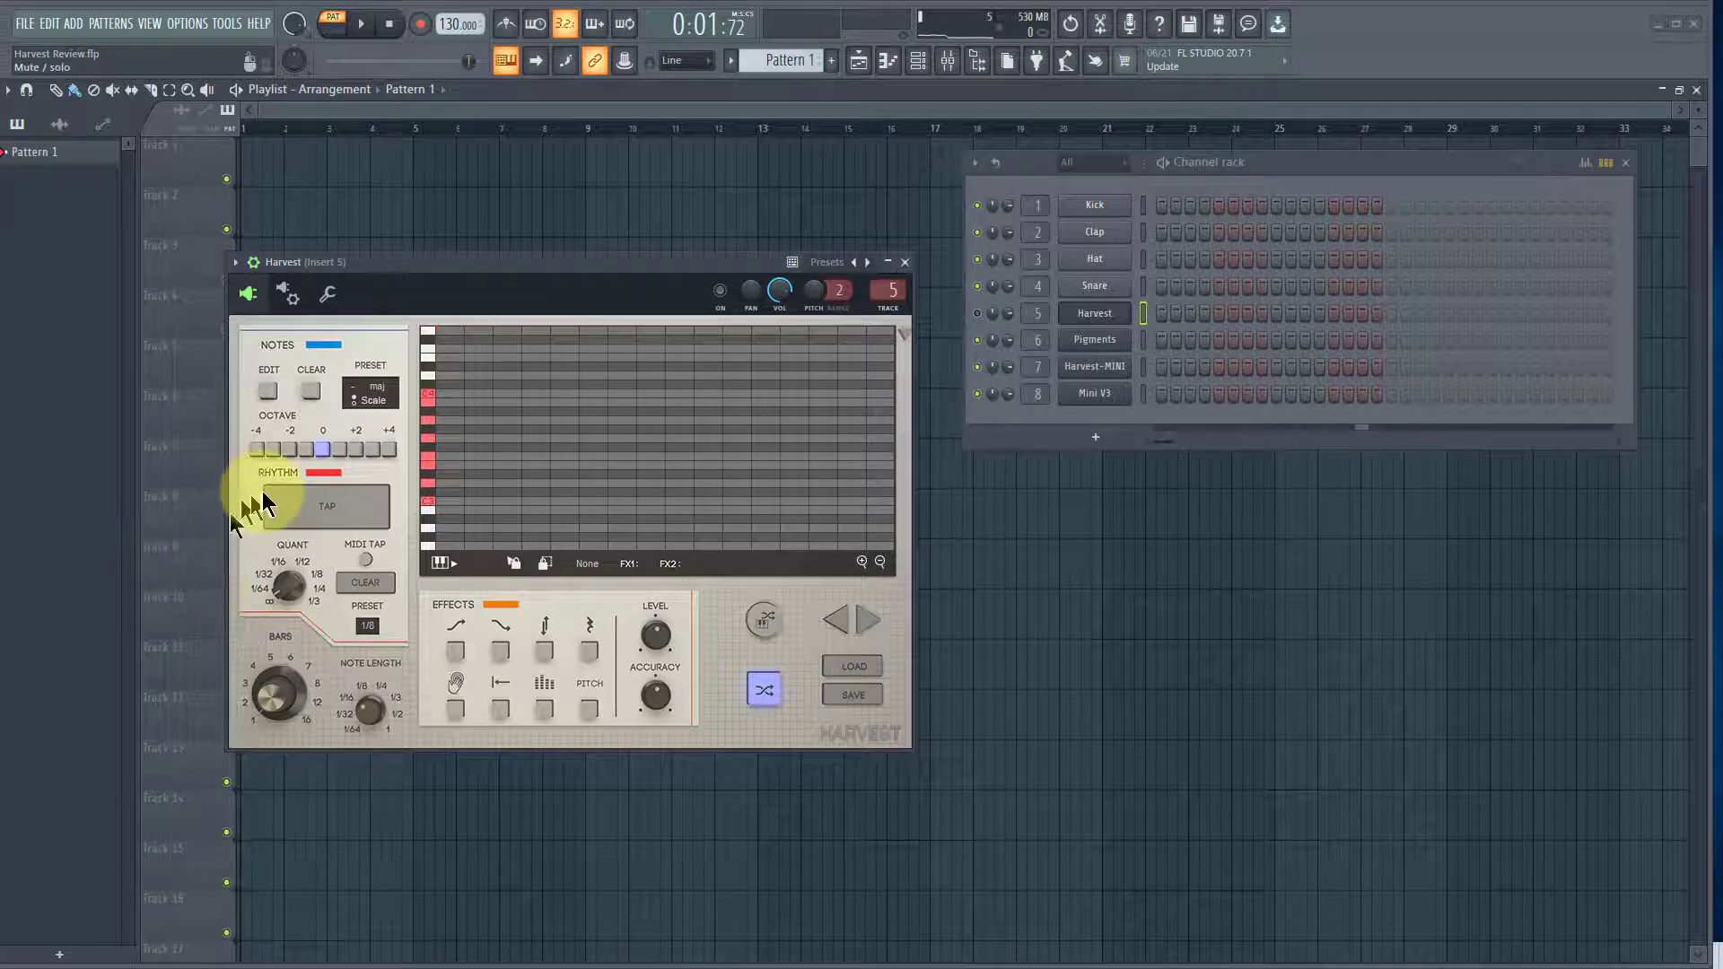
left_click(320, 510)
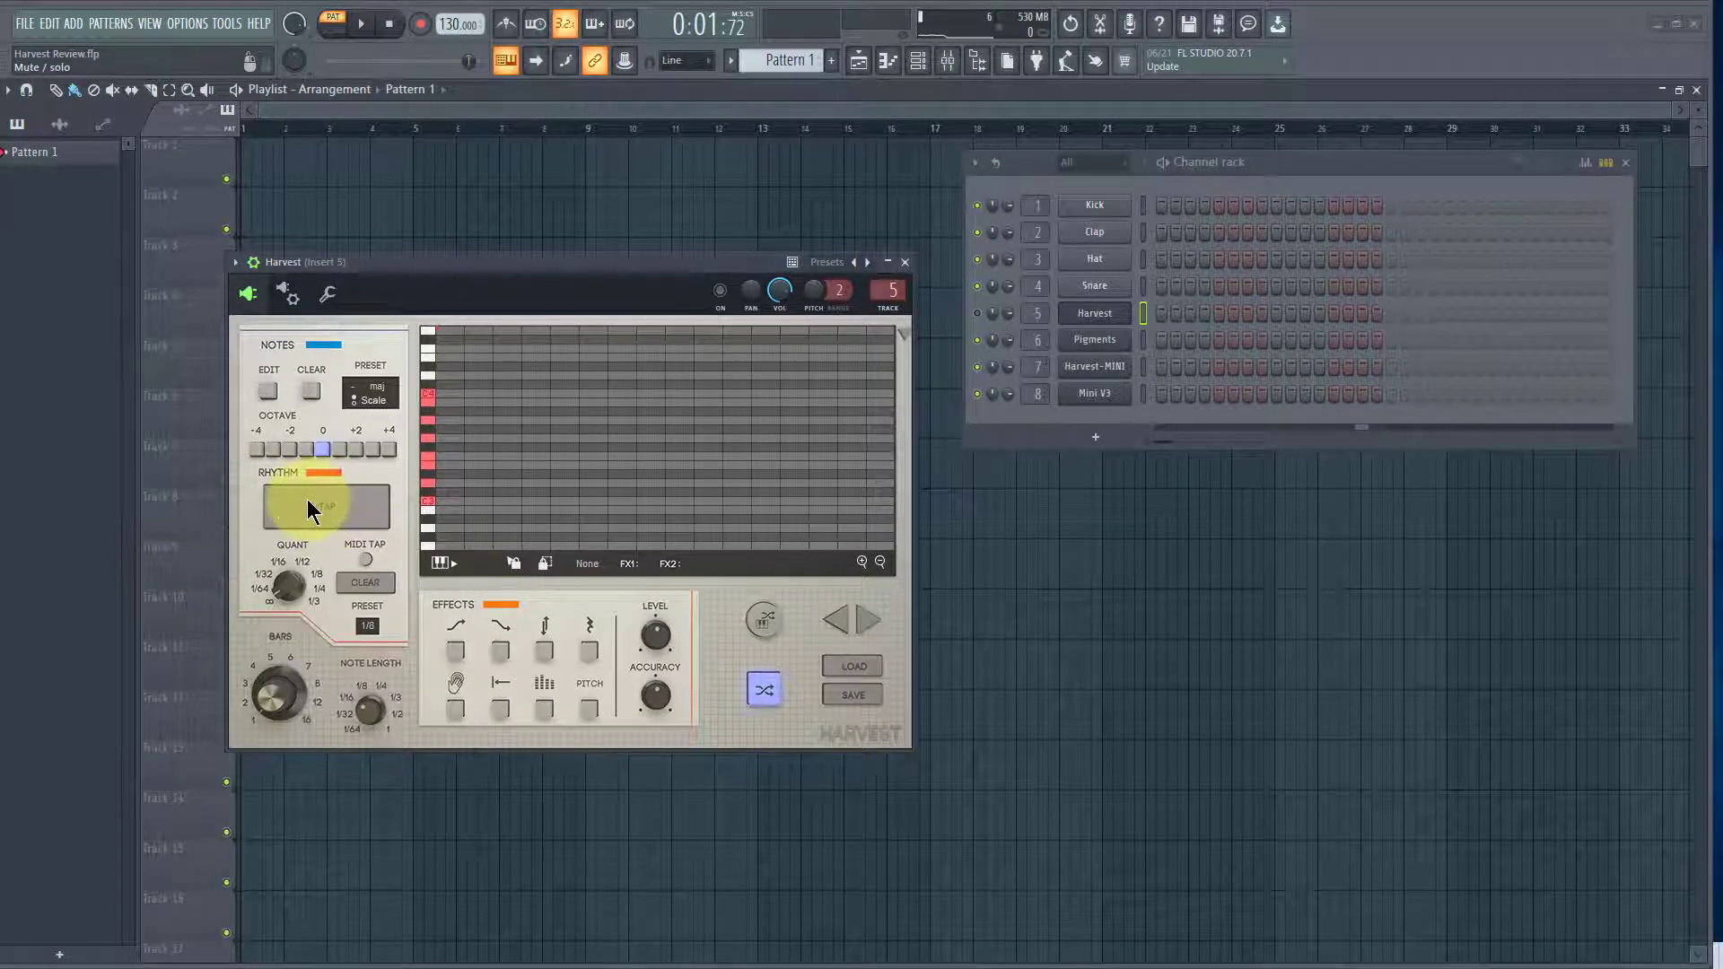
left_click(308, 504)
left_click(256, 501)
left_click(296, 513)
left_click(298, 503)
left_click(386, 507)
left_click(259, 511)
left_click(323, 509)
left_click(347, 504)
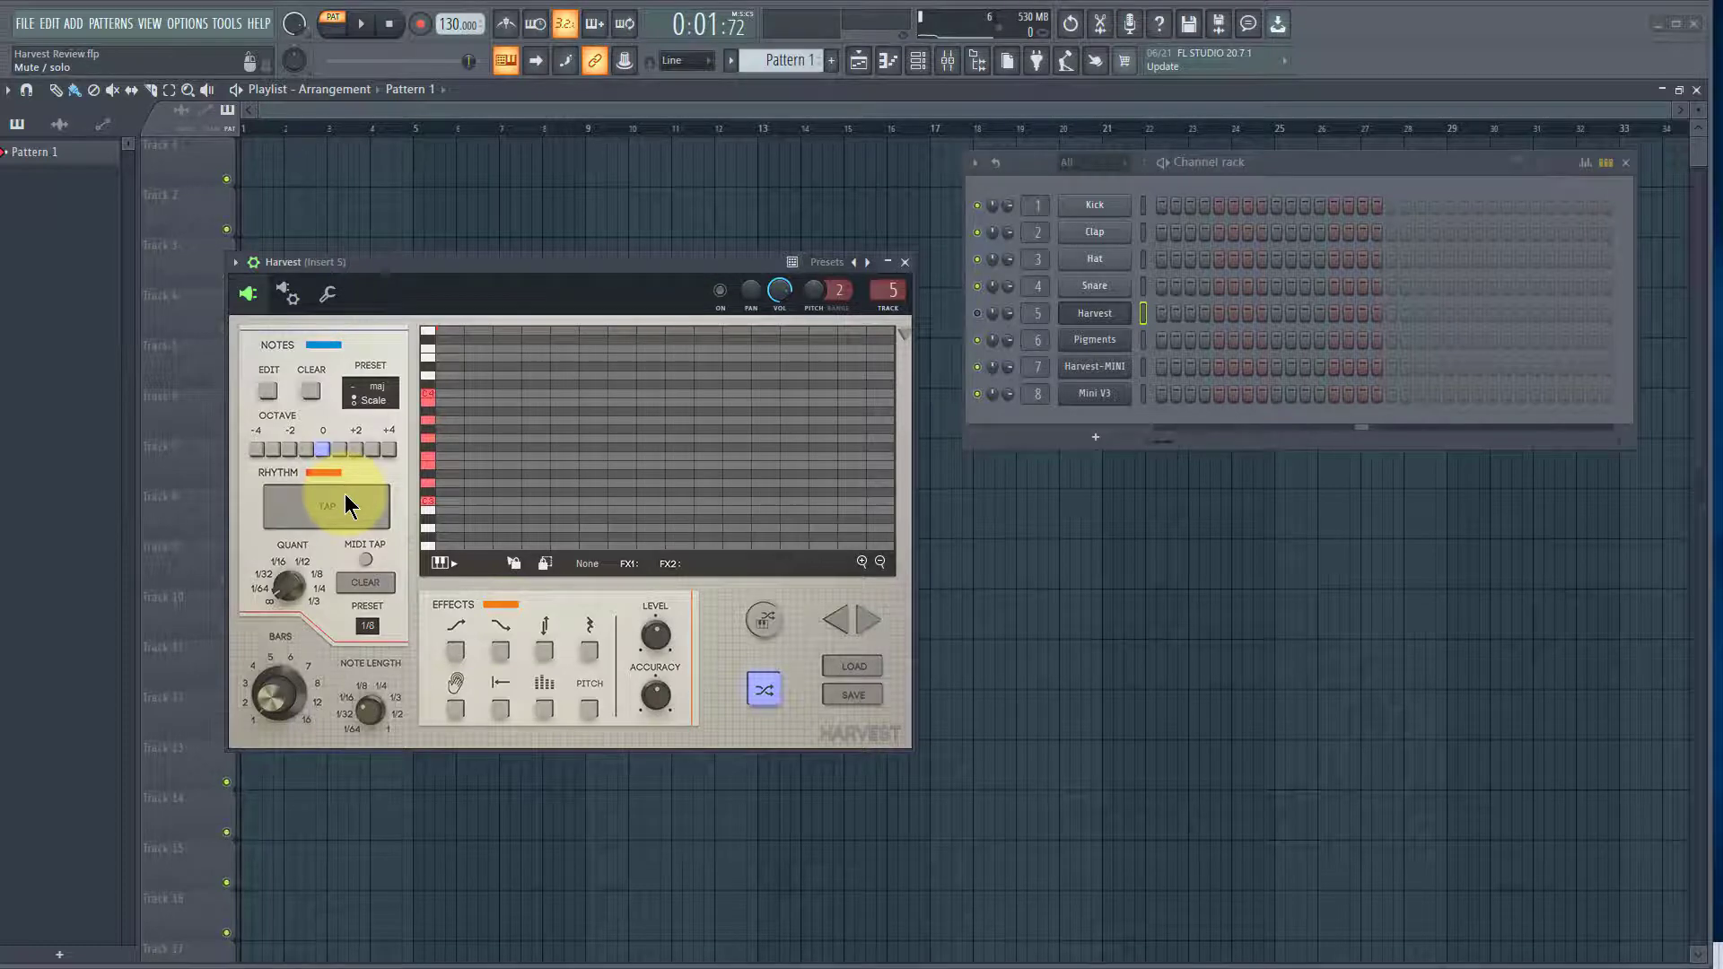
left_click(327, 516)
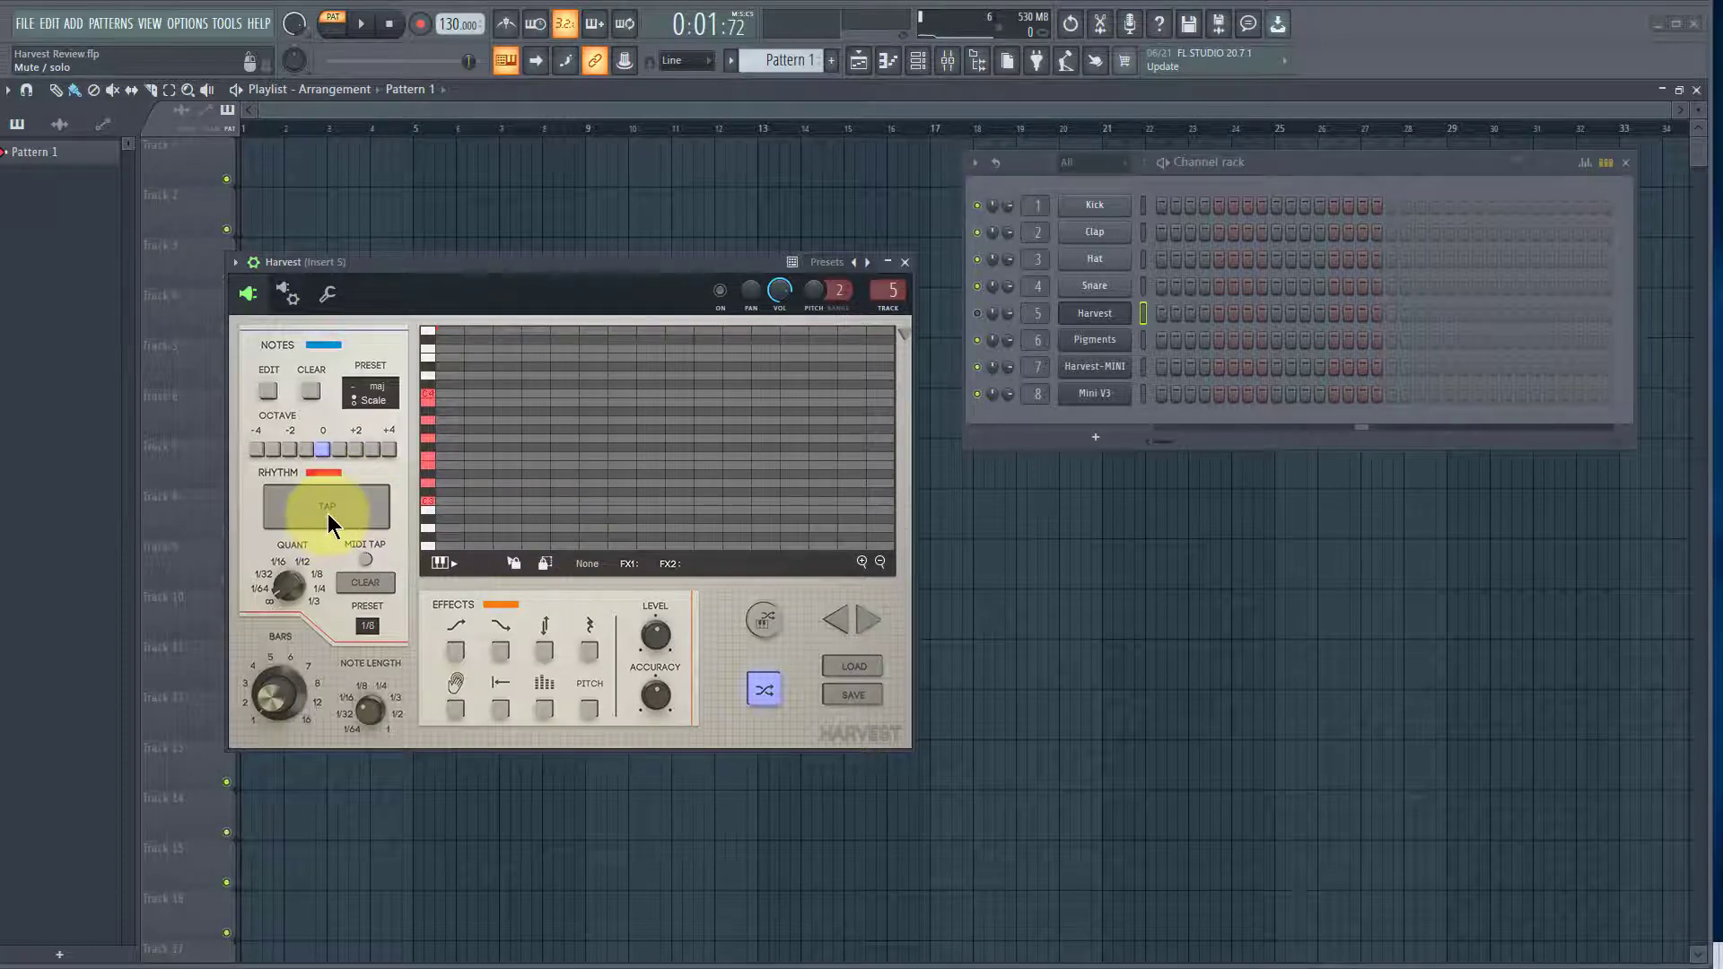
Start playback and tap a custom rhythm into the Harvest note grid
left_click(362, 27)
left_click(364, 27)
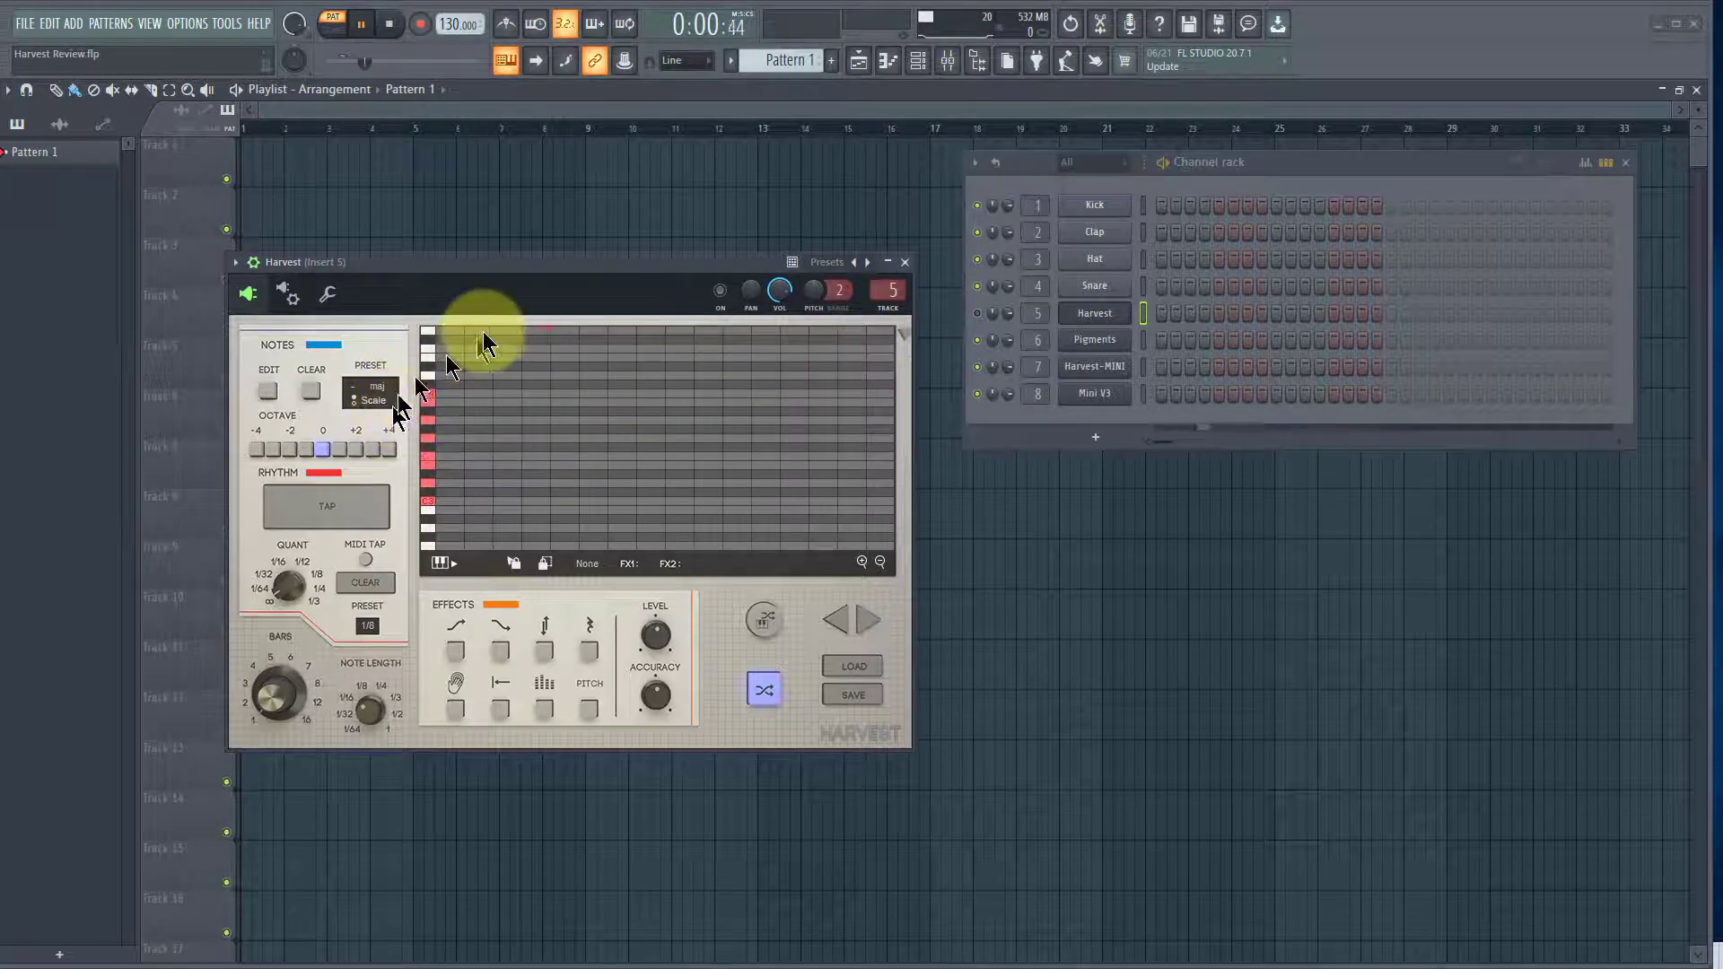
left_click(335, 513)
left_click(336, 505)
left_click(337, 504)
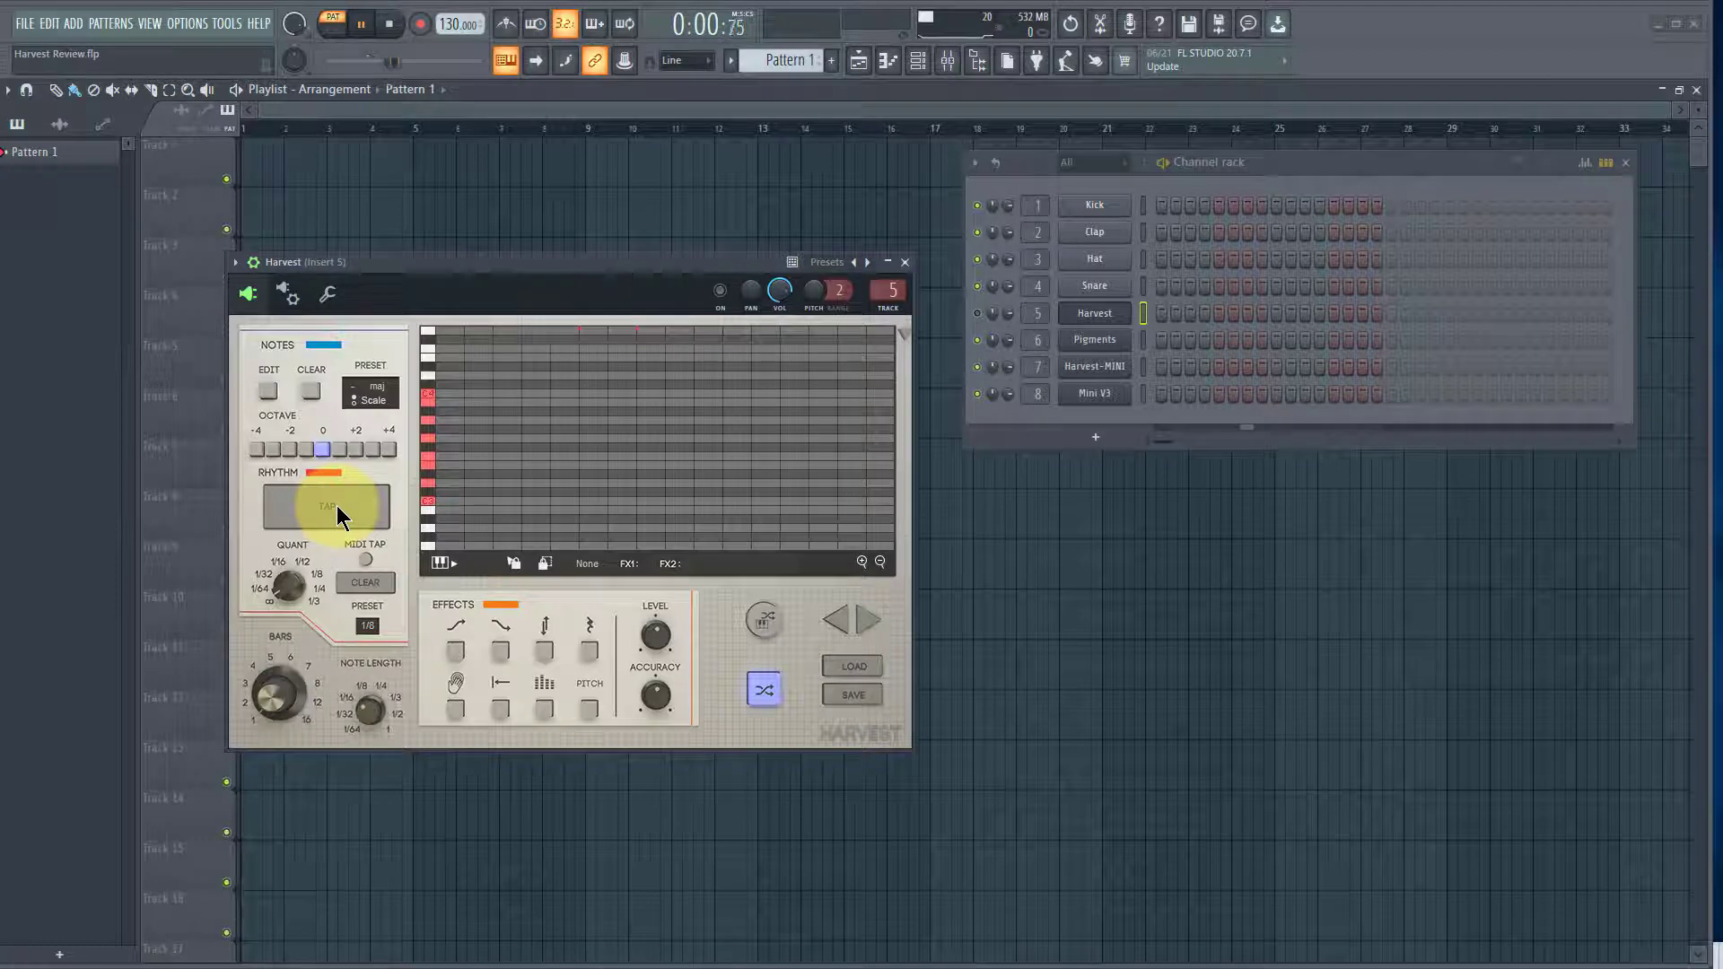
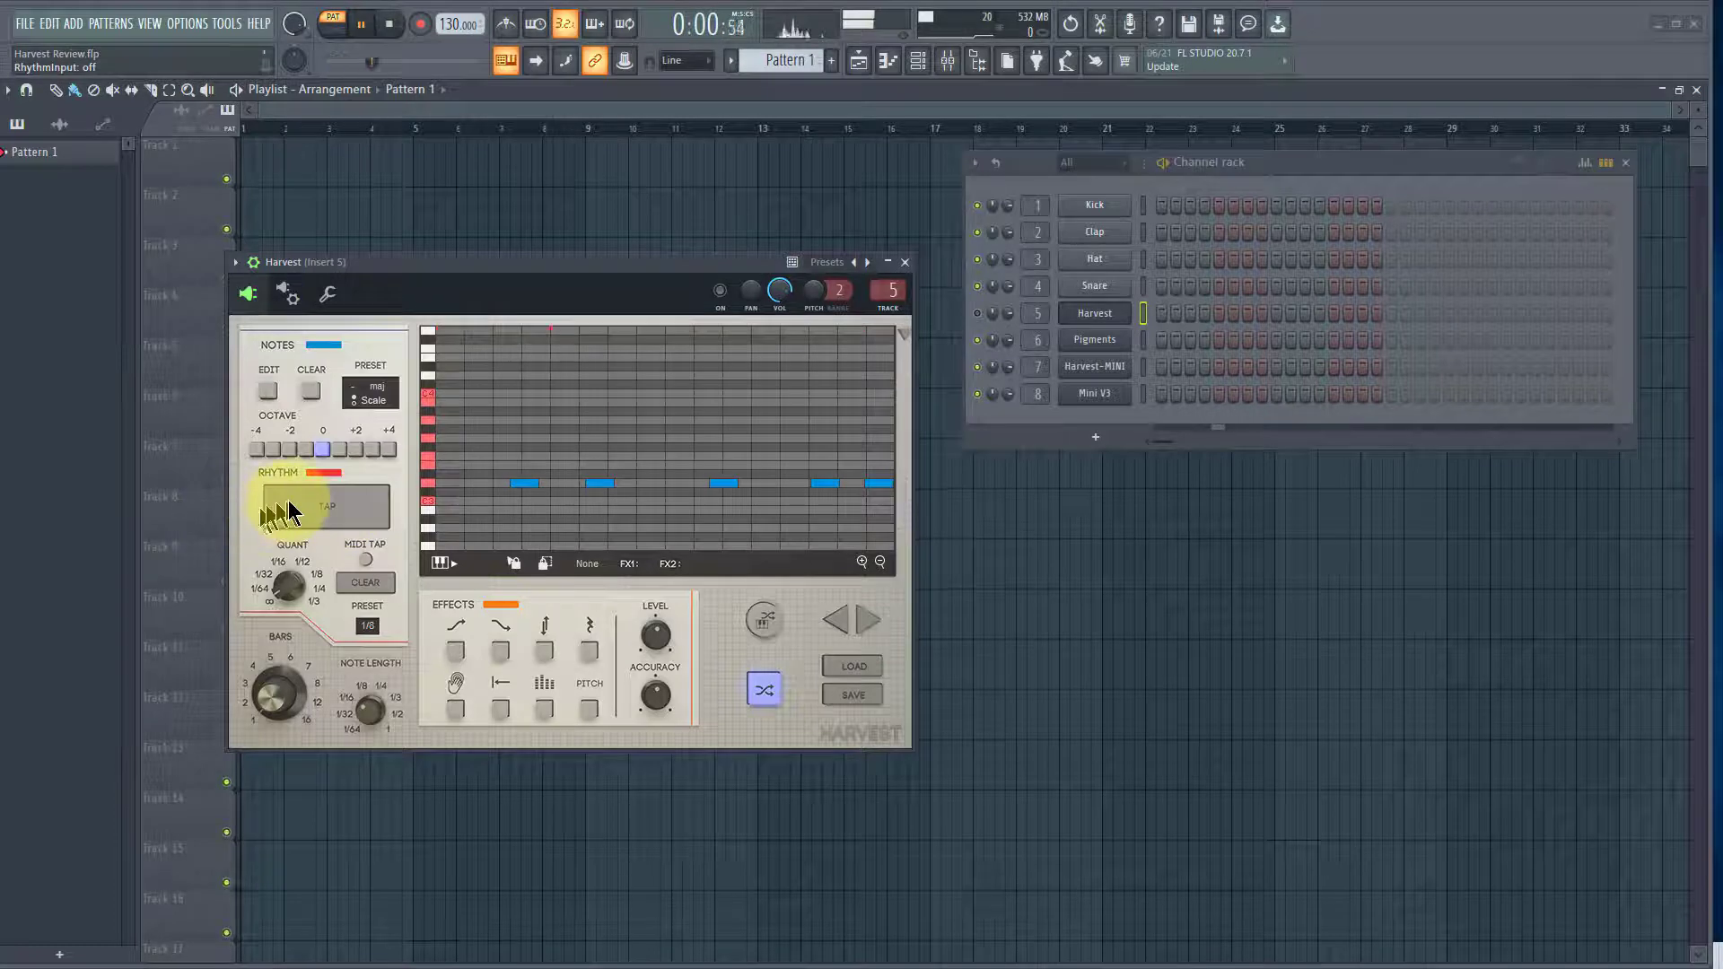
left_click(292, 512)
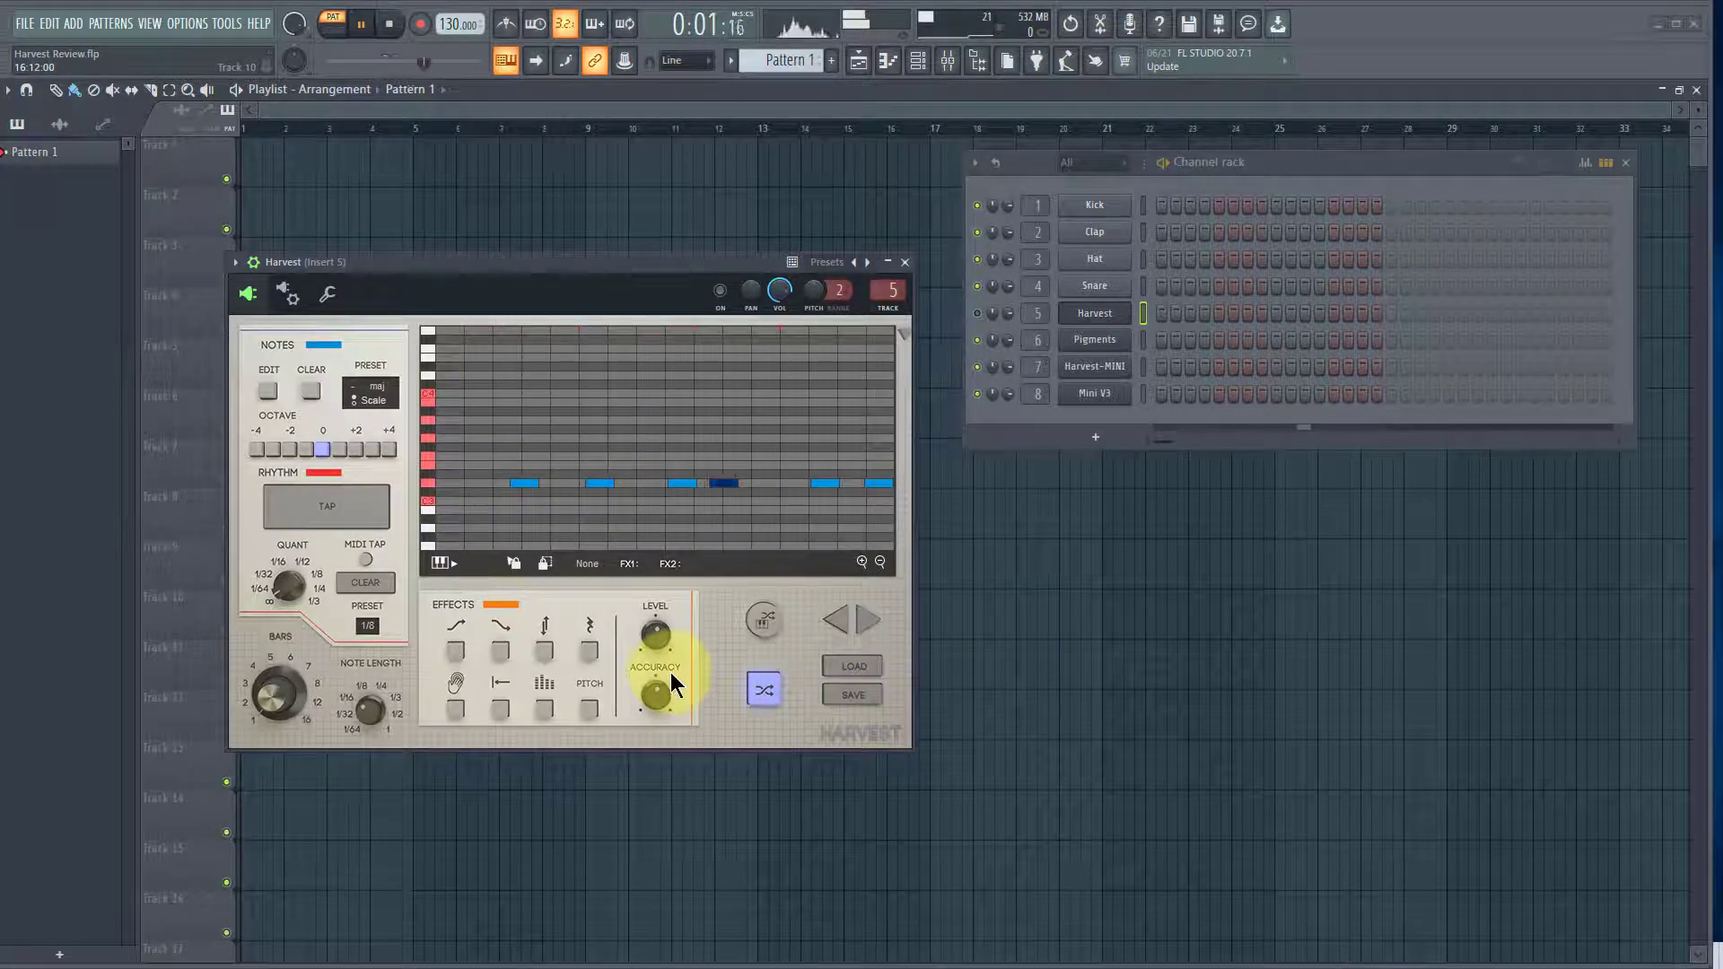
Randomize the pitches of the tapped rhythm several times during playback
left_click(765, 689)
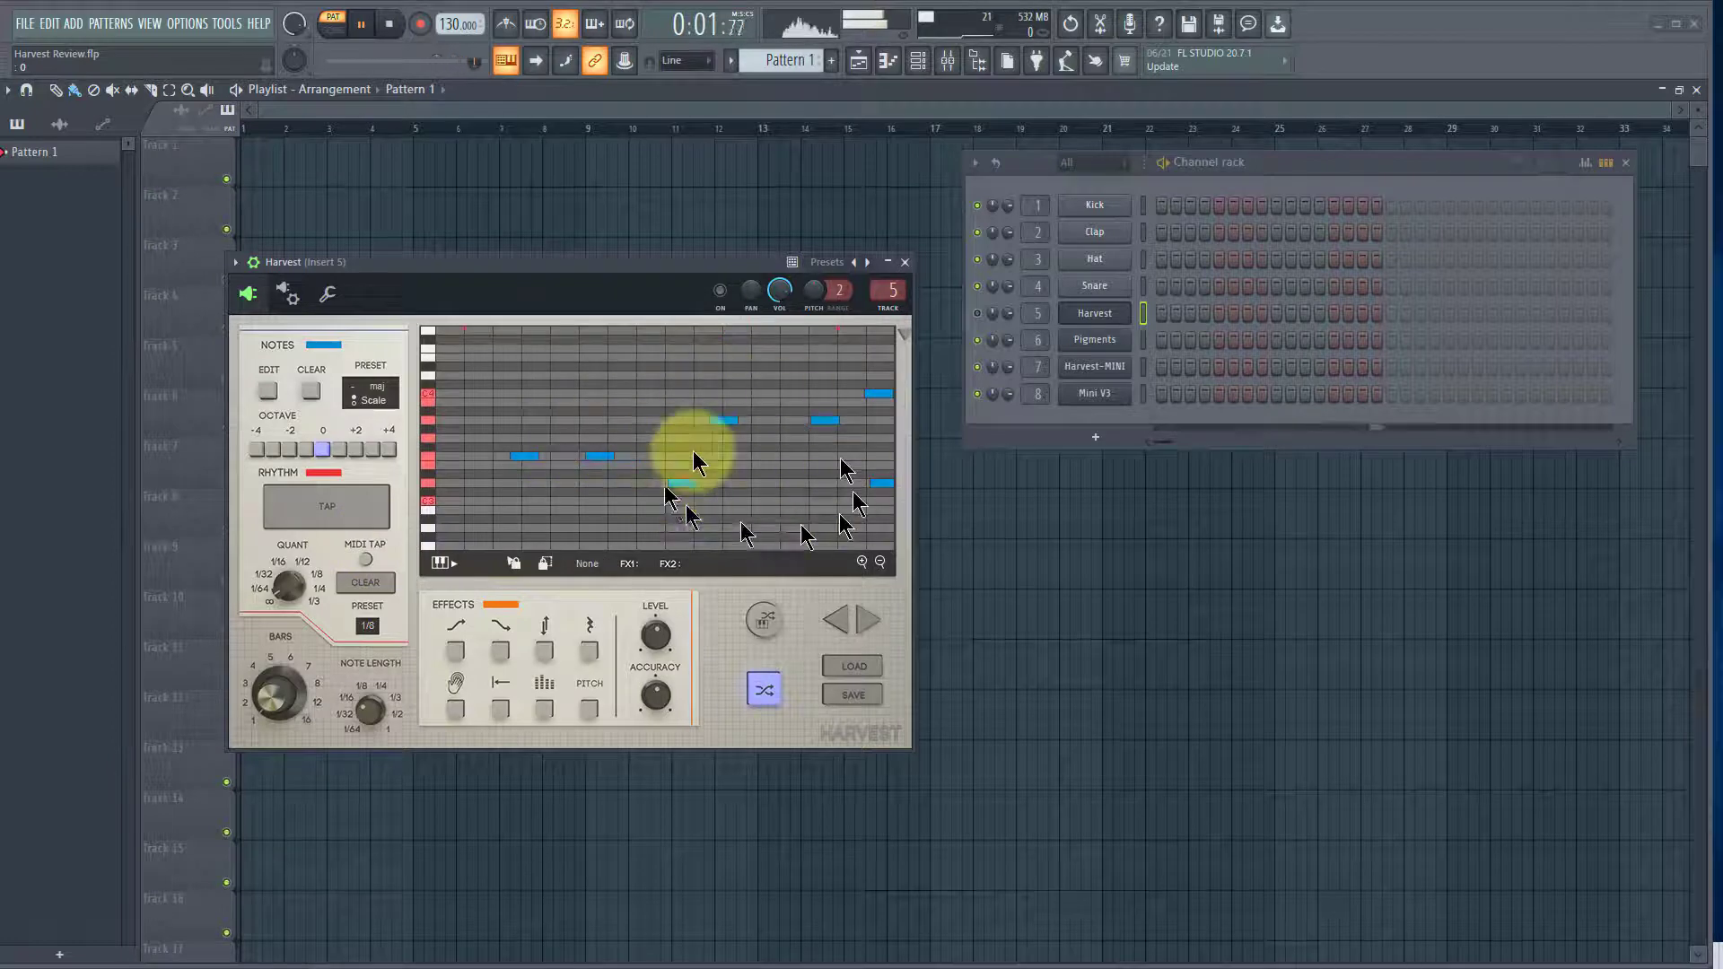
left_click(764, 689)
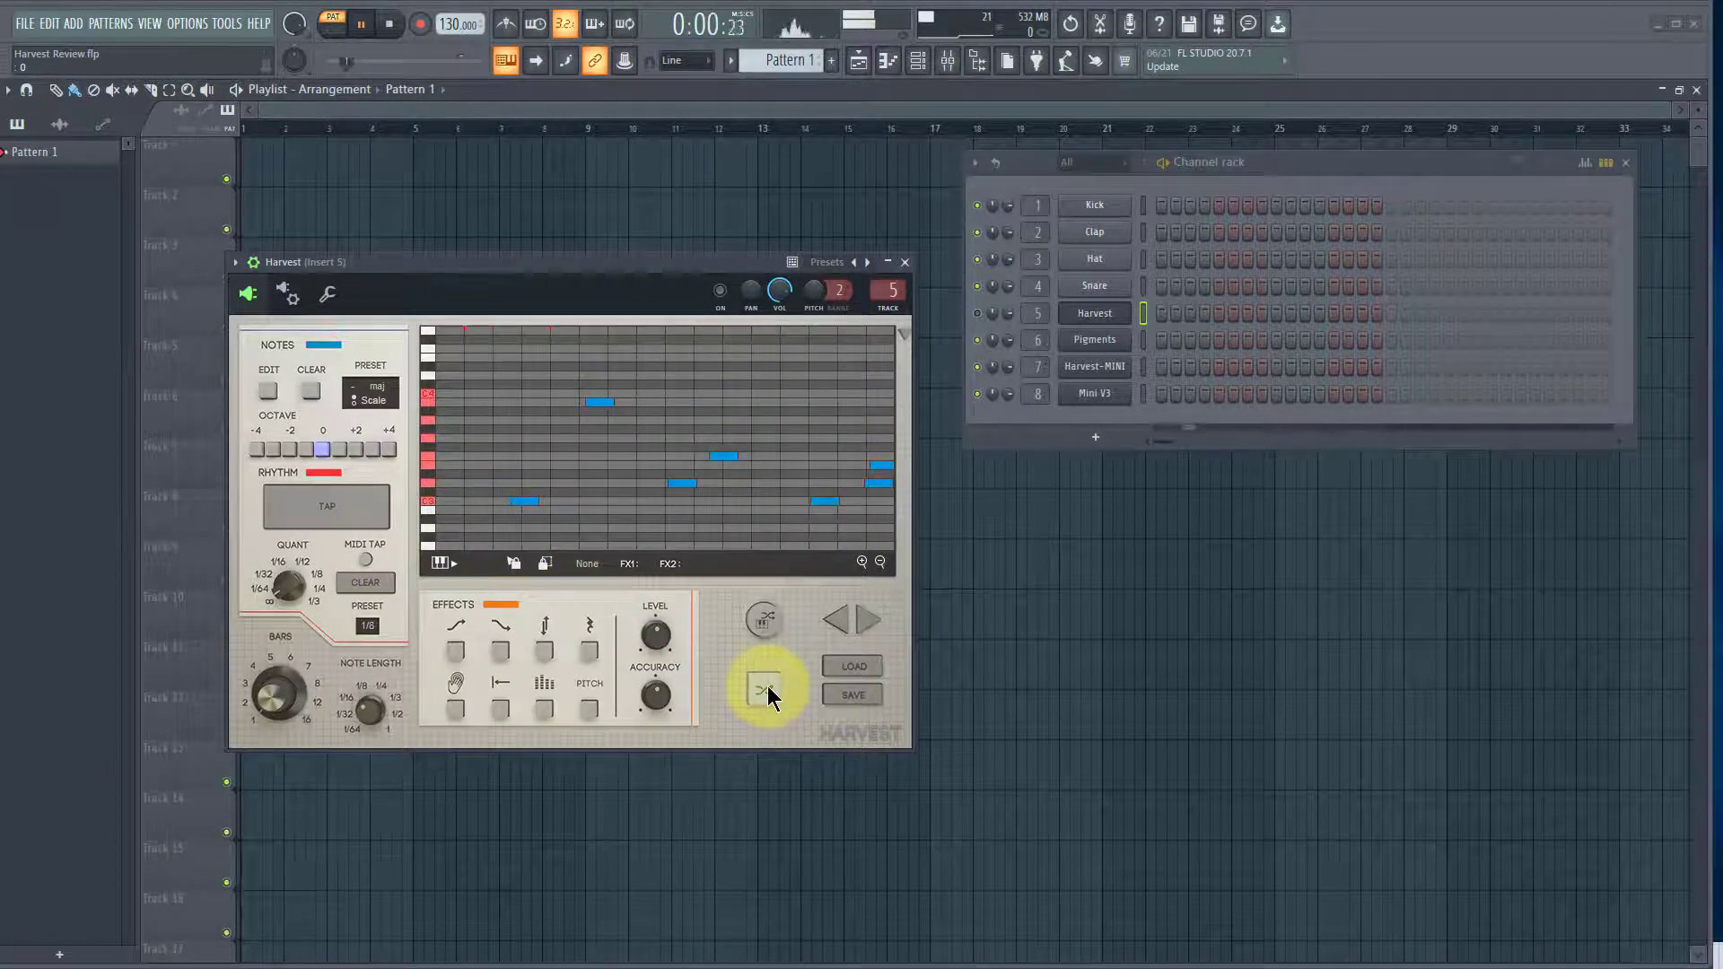
left_click(764, 689)
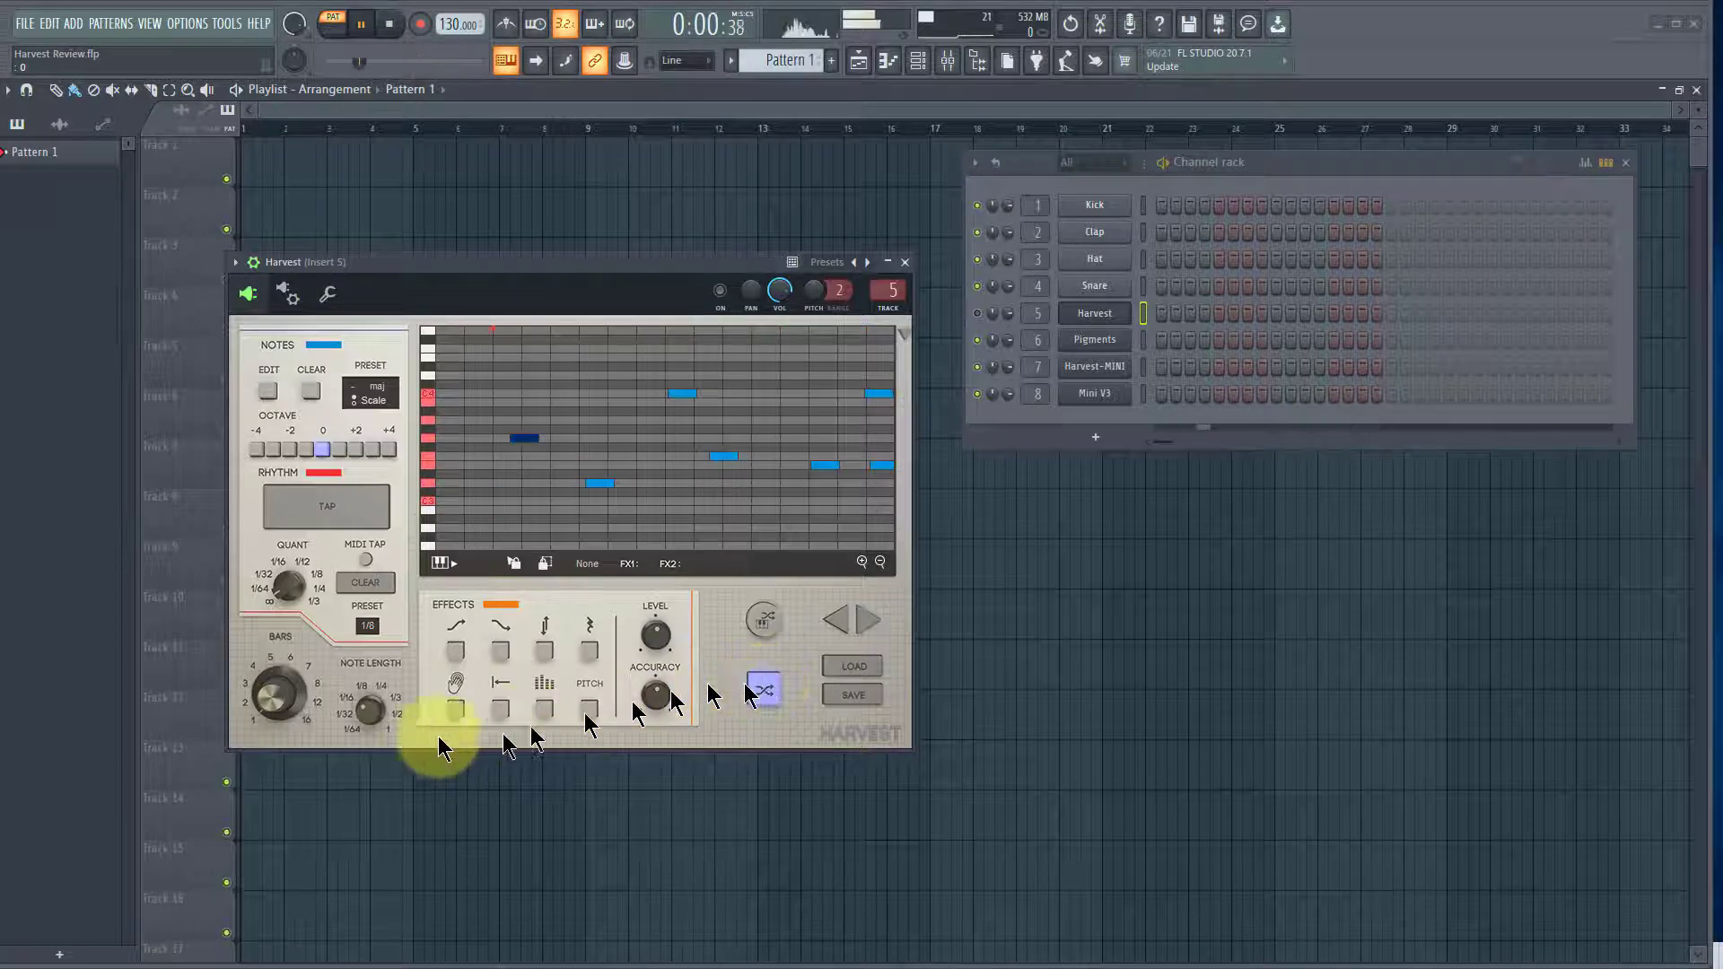
Enable the Up effect and repeatedly randomize the melody to audition it during playback
left_click(455, 653)
left_click(764, 689)
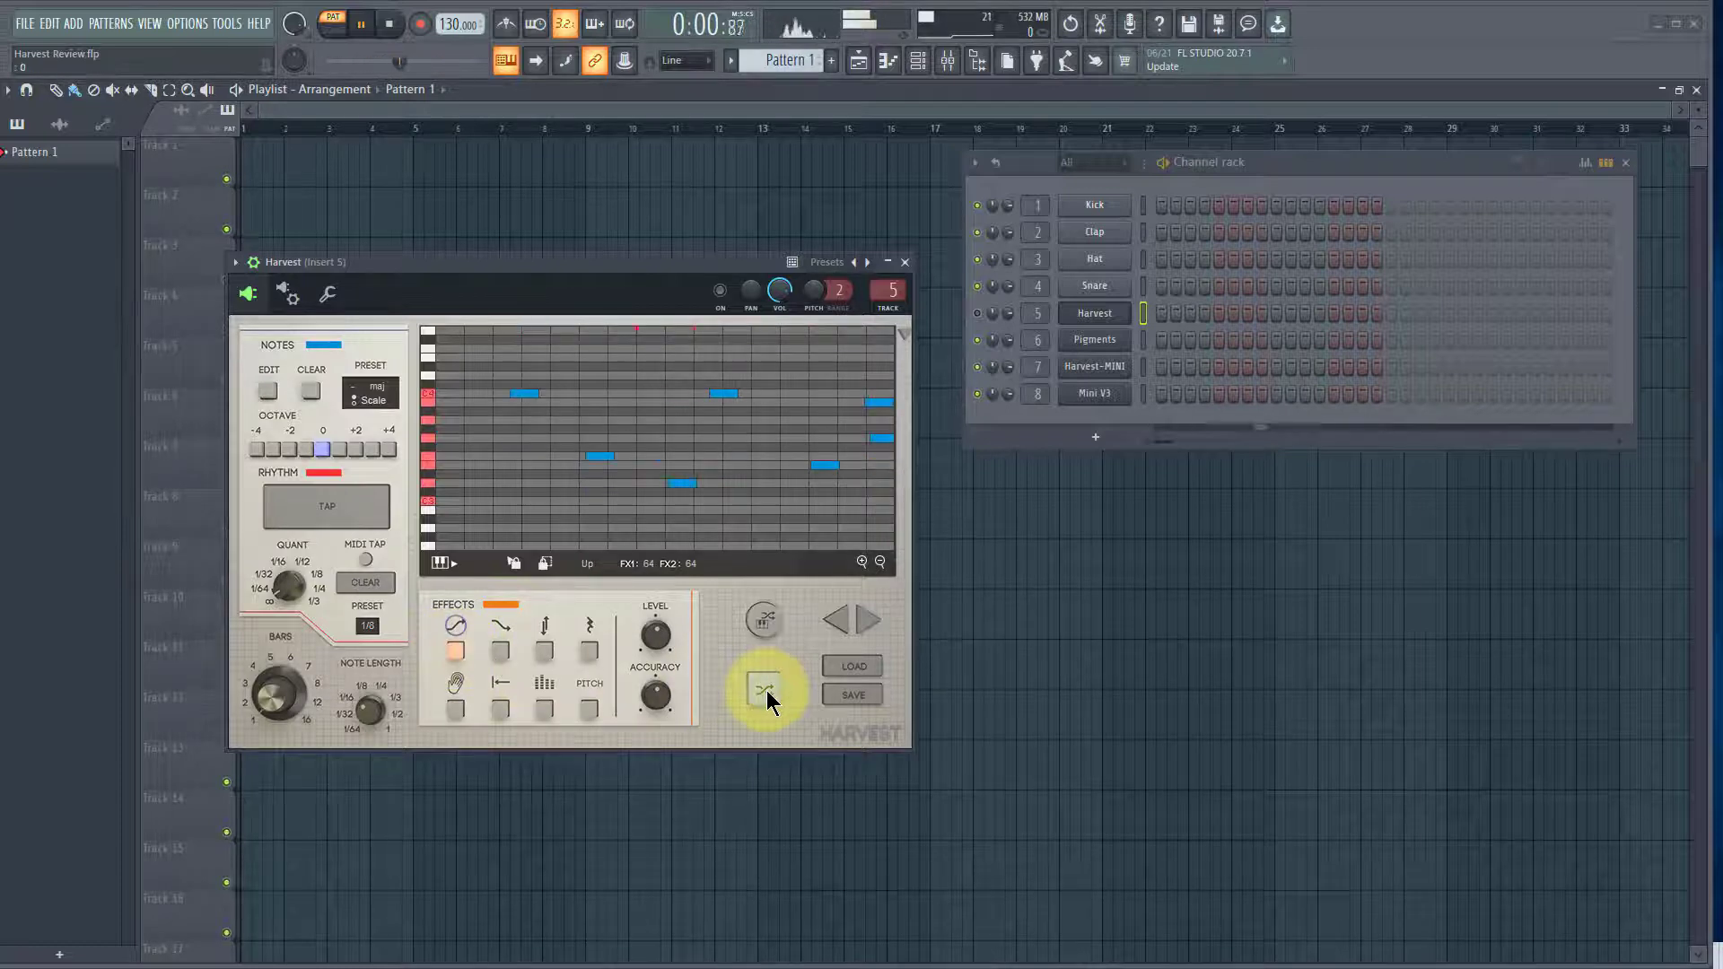
left_click(765, 691)
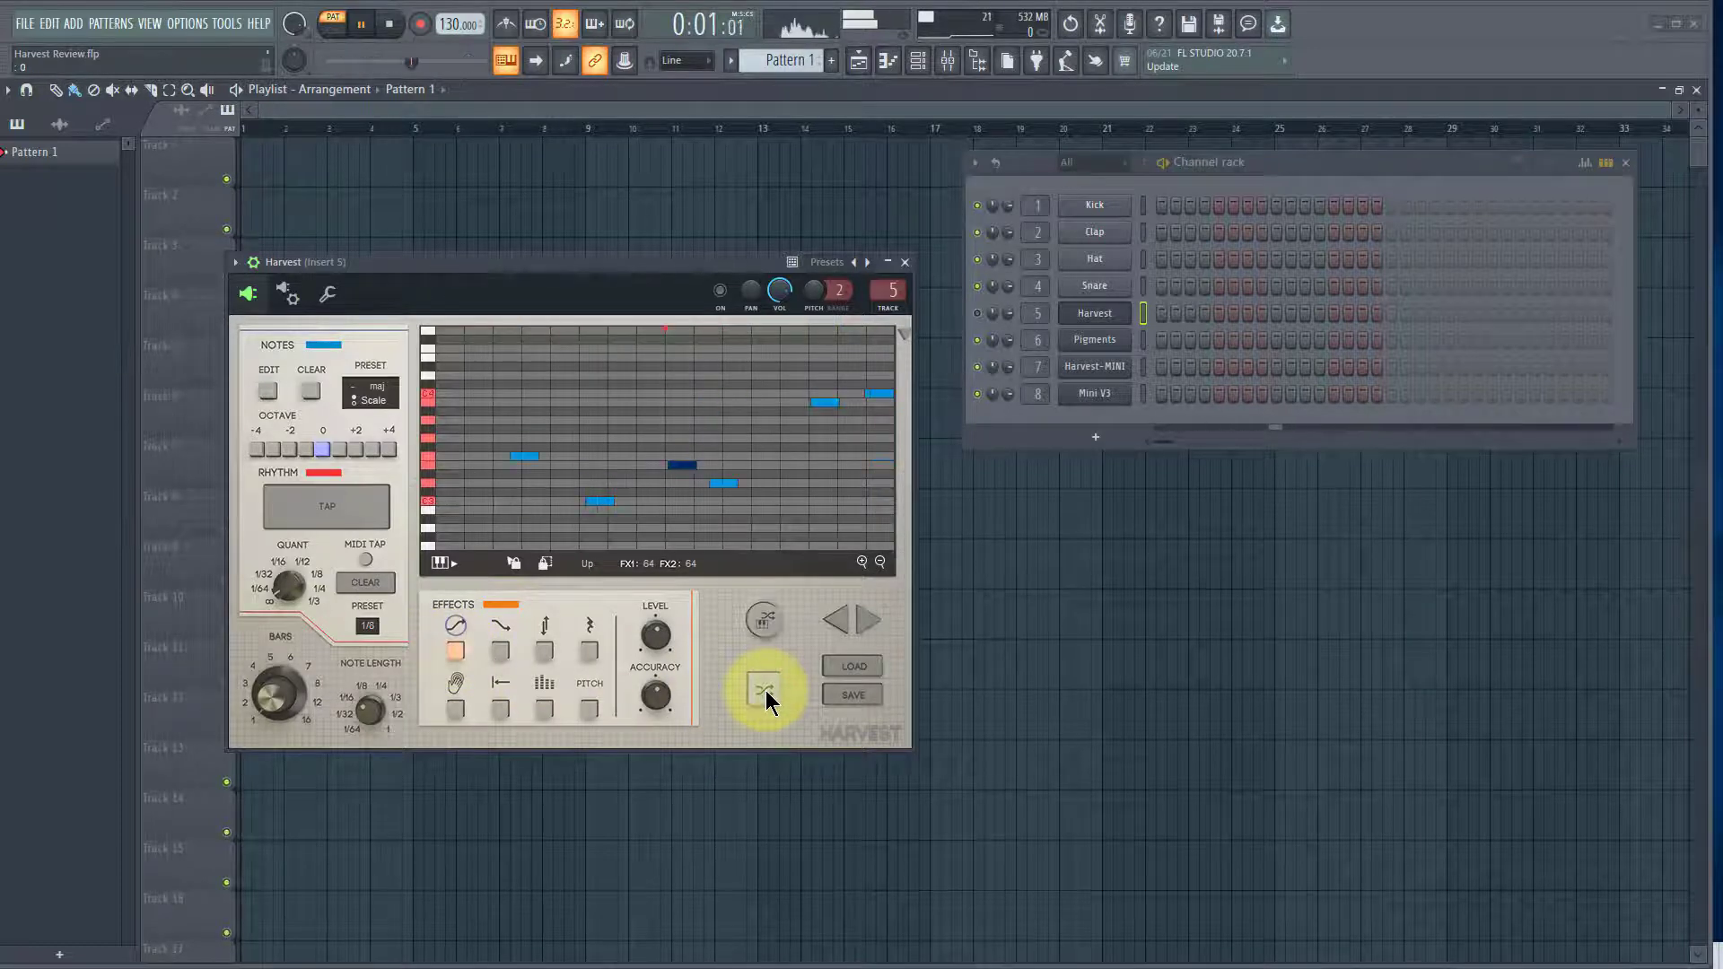
left_click(765, 691)
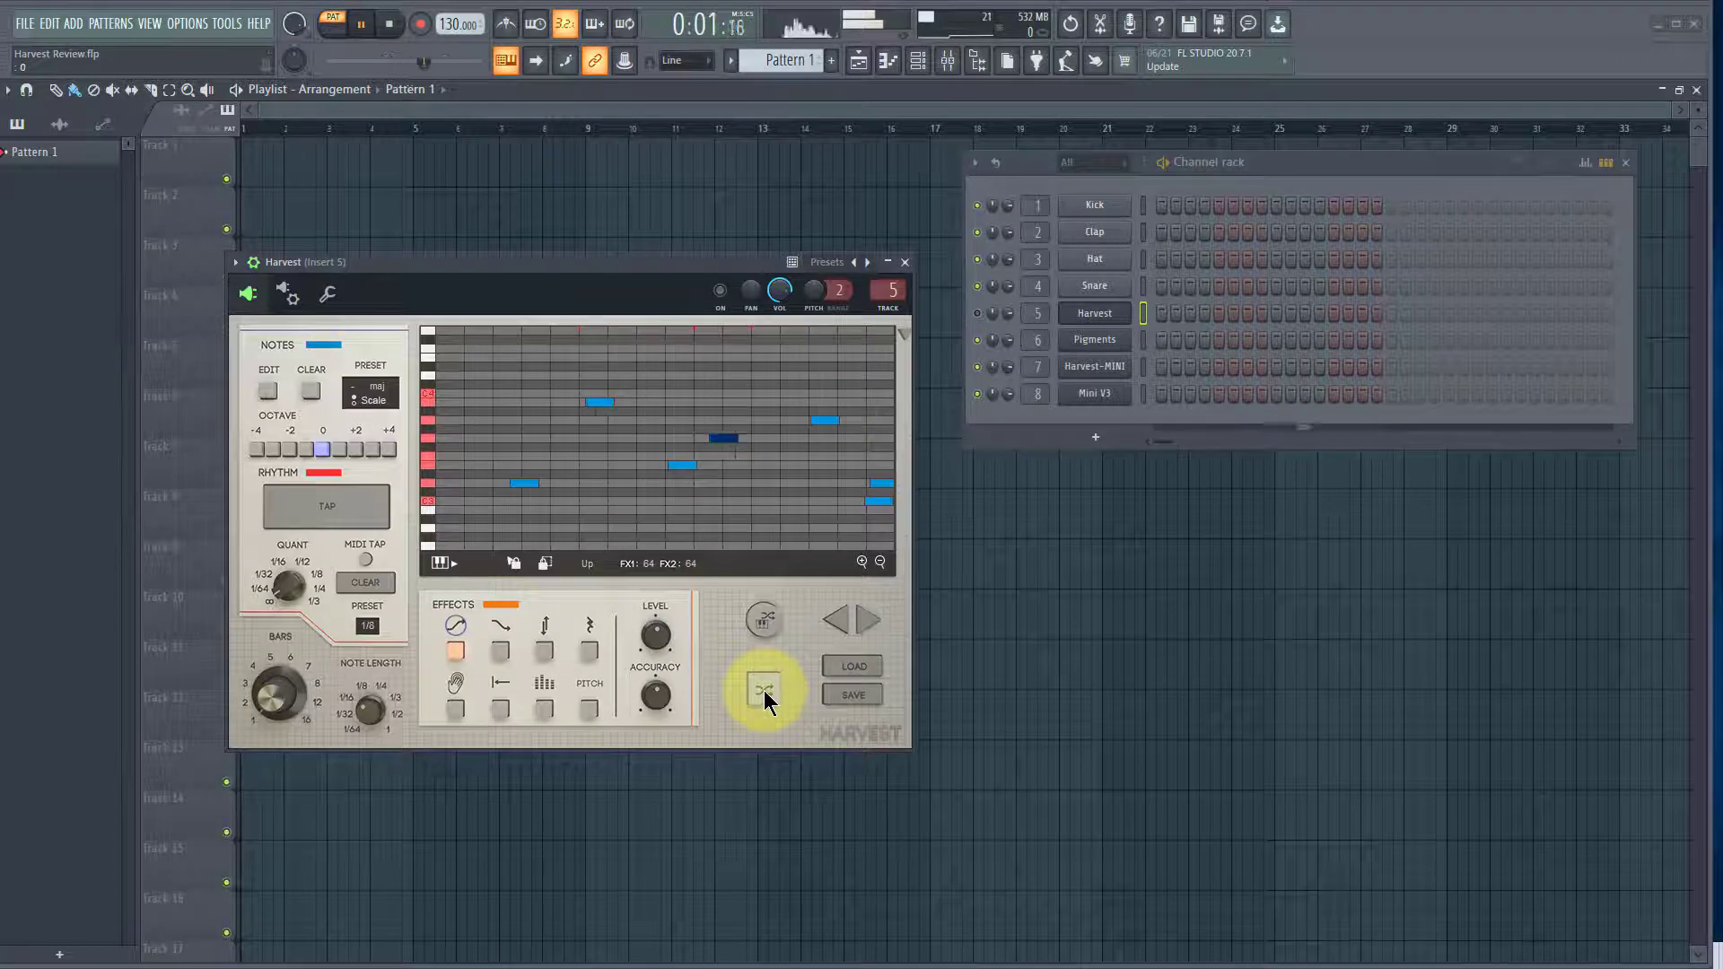
left_click(456, 651)
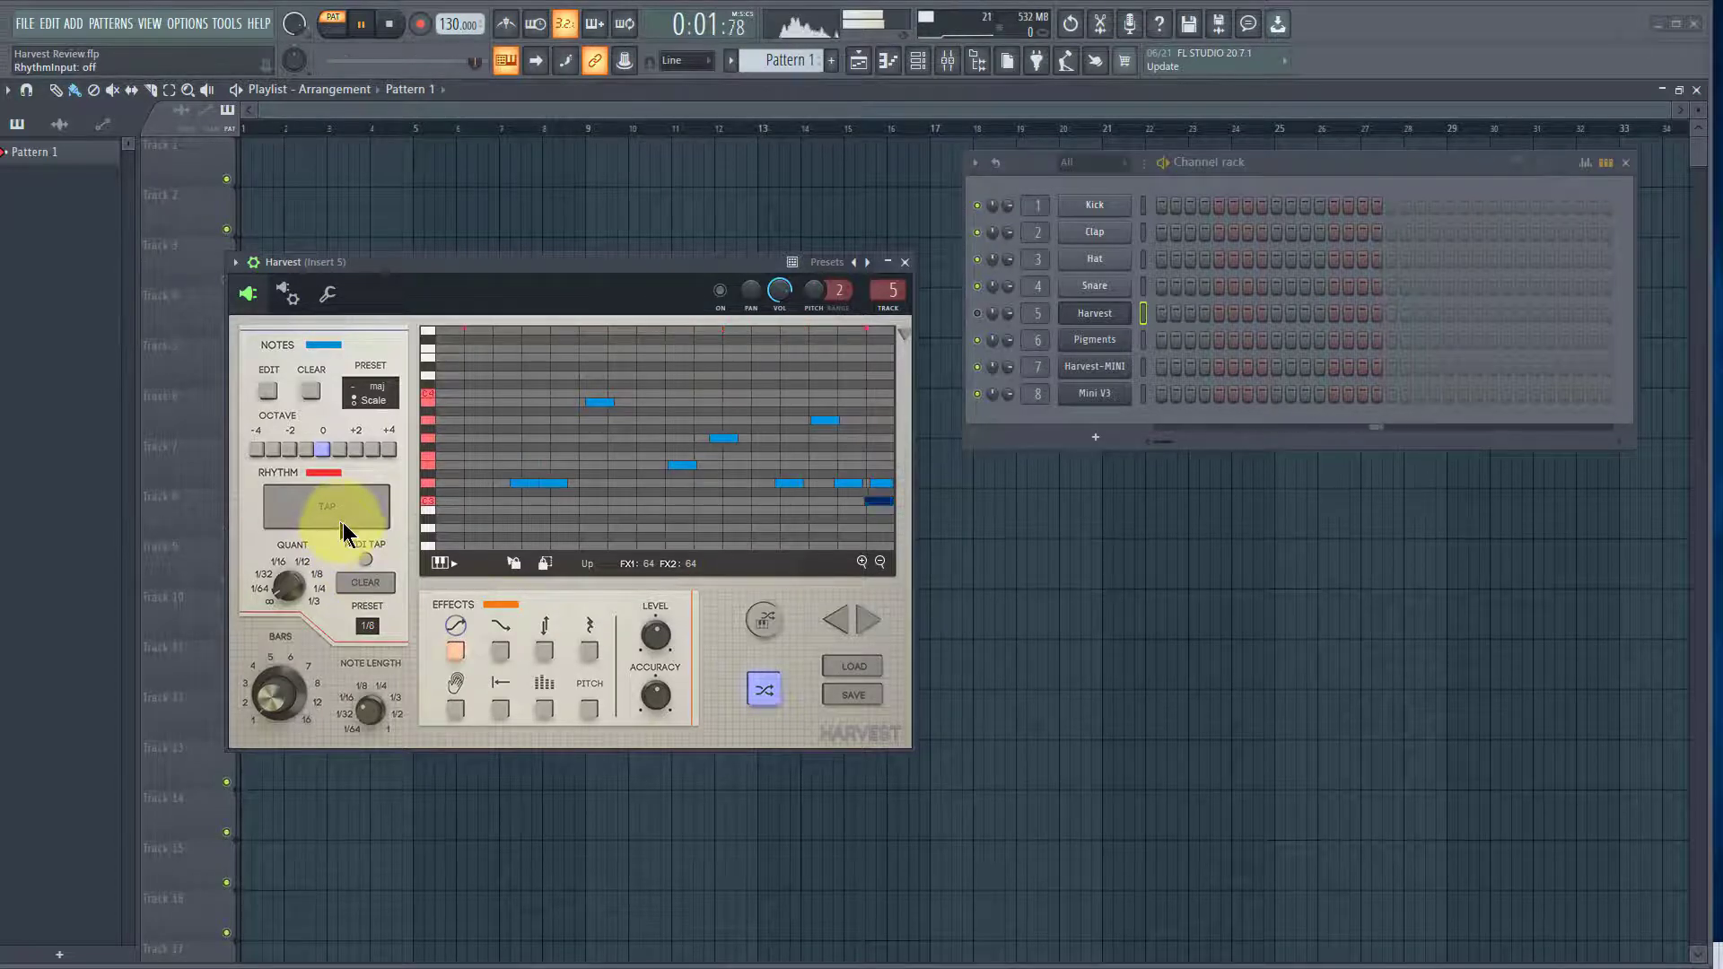
left_click(764, 689)
left_click(763, 687)
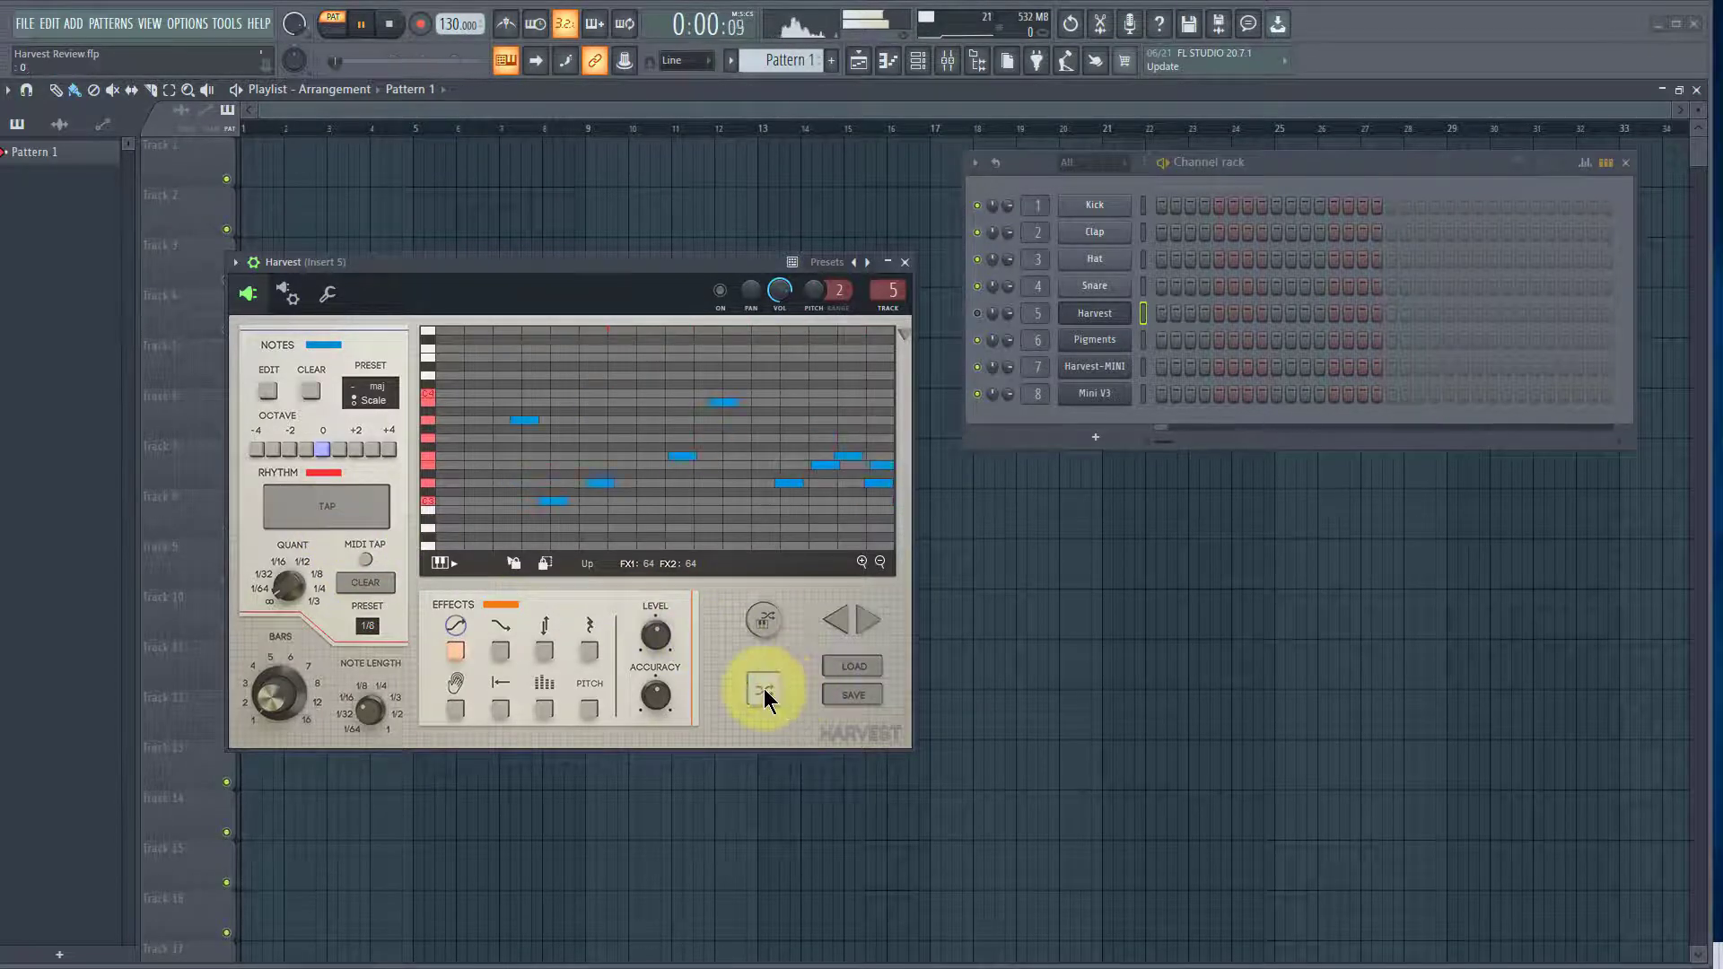
Replace the Up effect with the Down effect and randomize the melody again
left_click(500, 650)
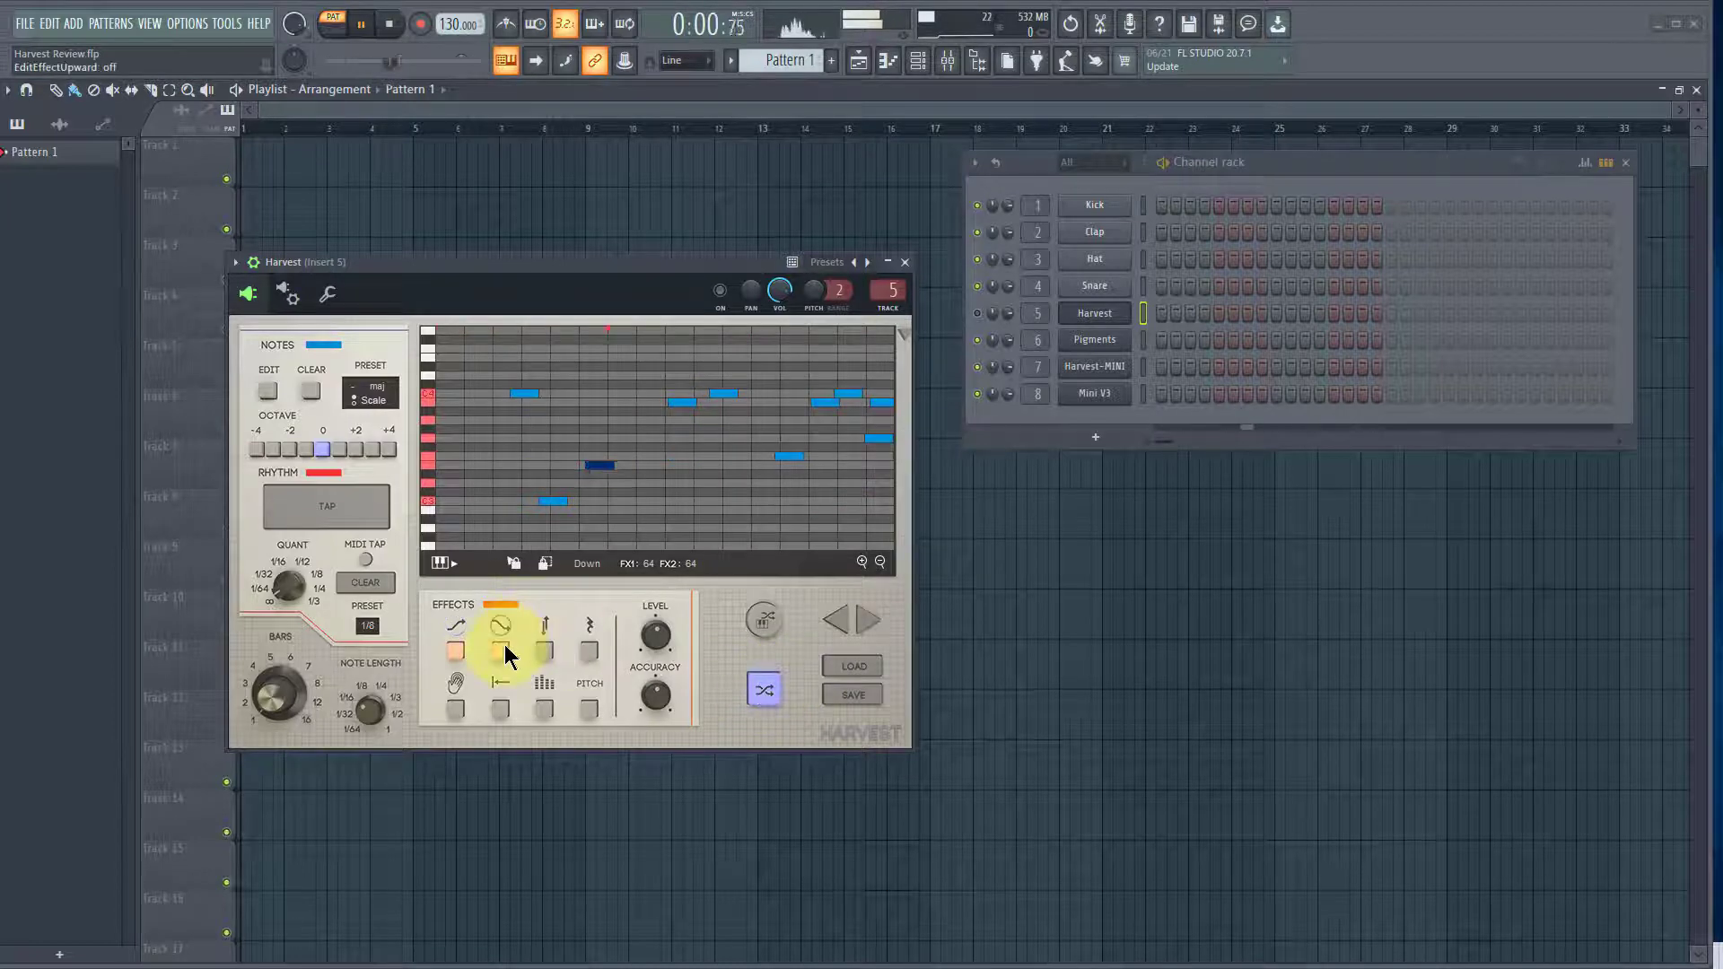
left_click(455, 651)
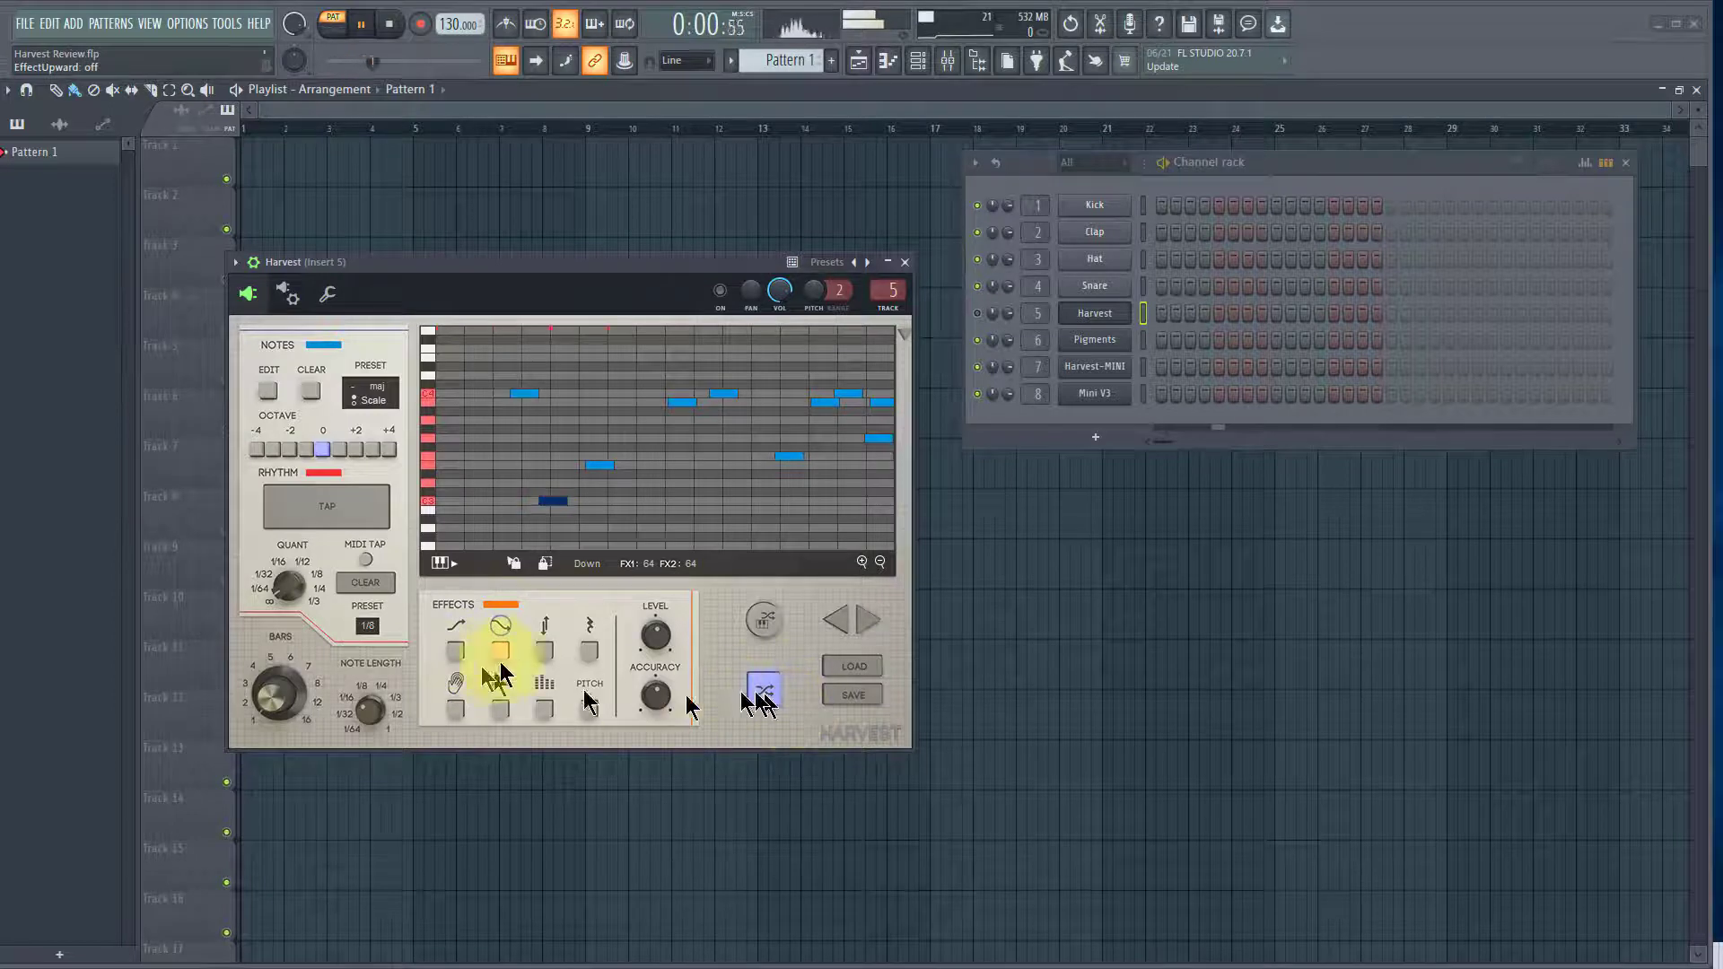
left_click(758, 689)
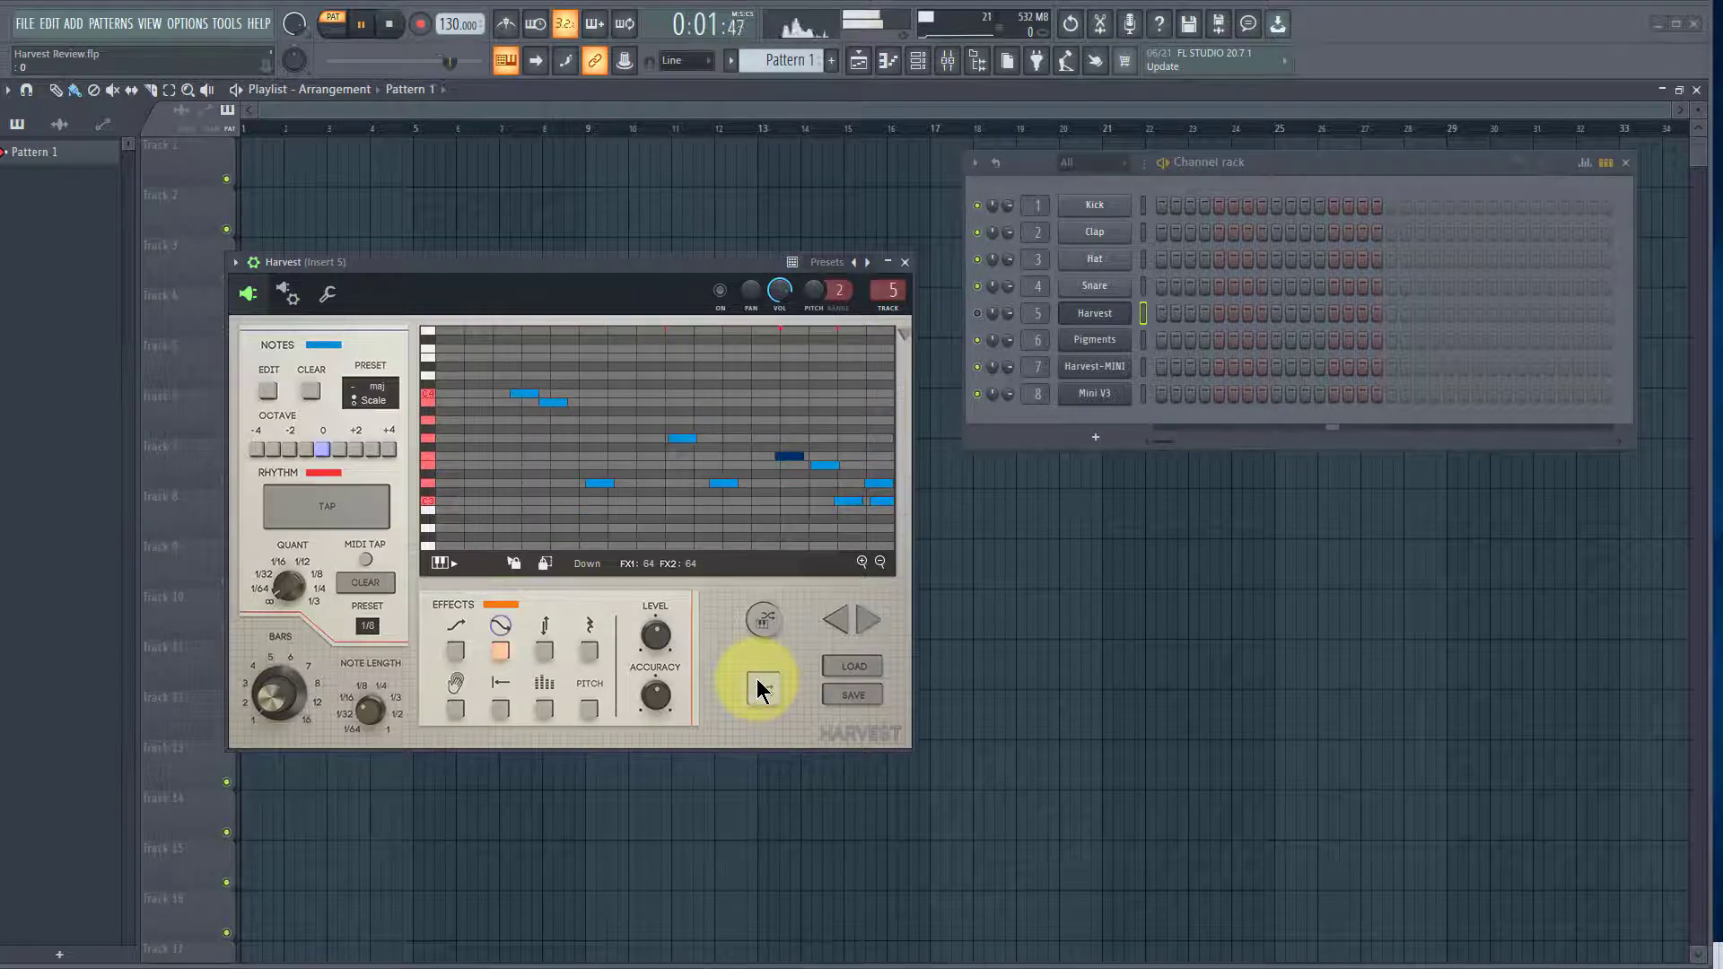
left_click(759, 690)
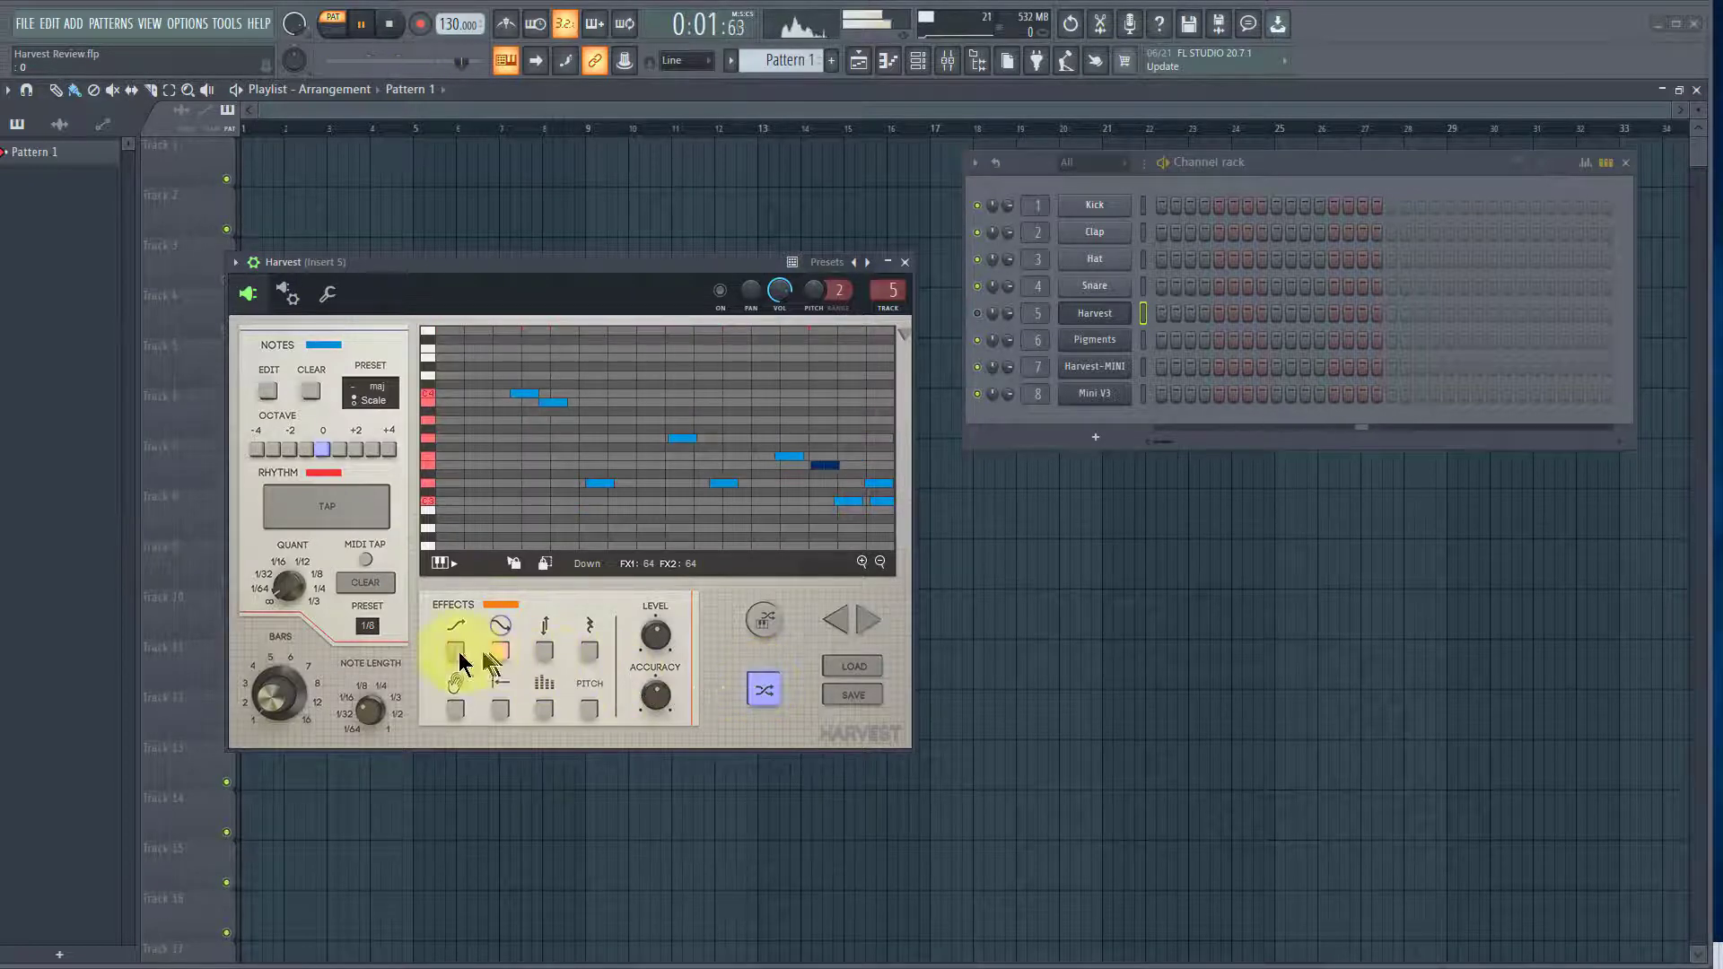
Combine the Up effect with Down, add the Rests effect, and keep randomizing the melody
left_click(763, 691)
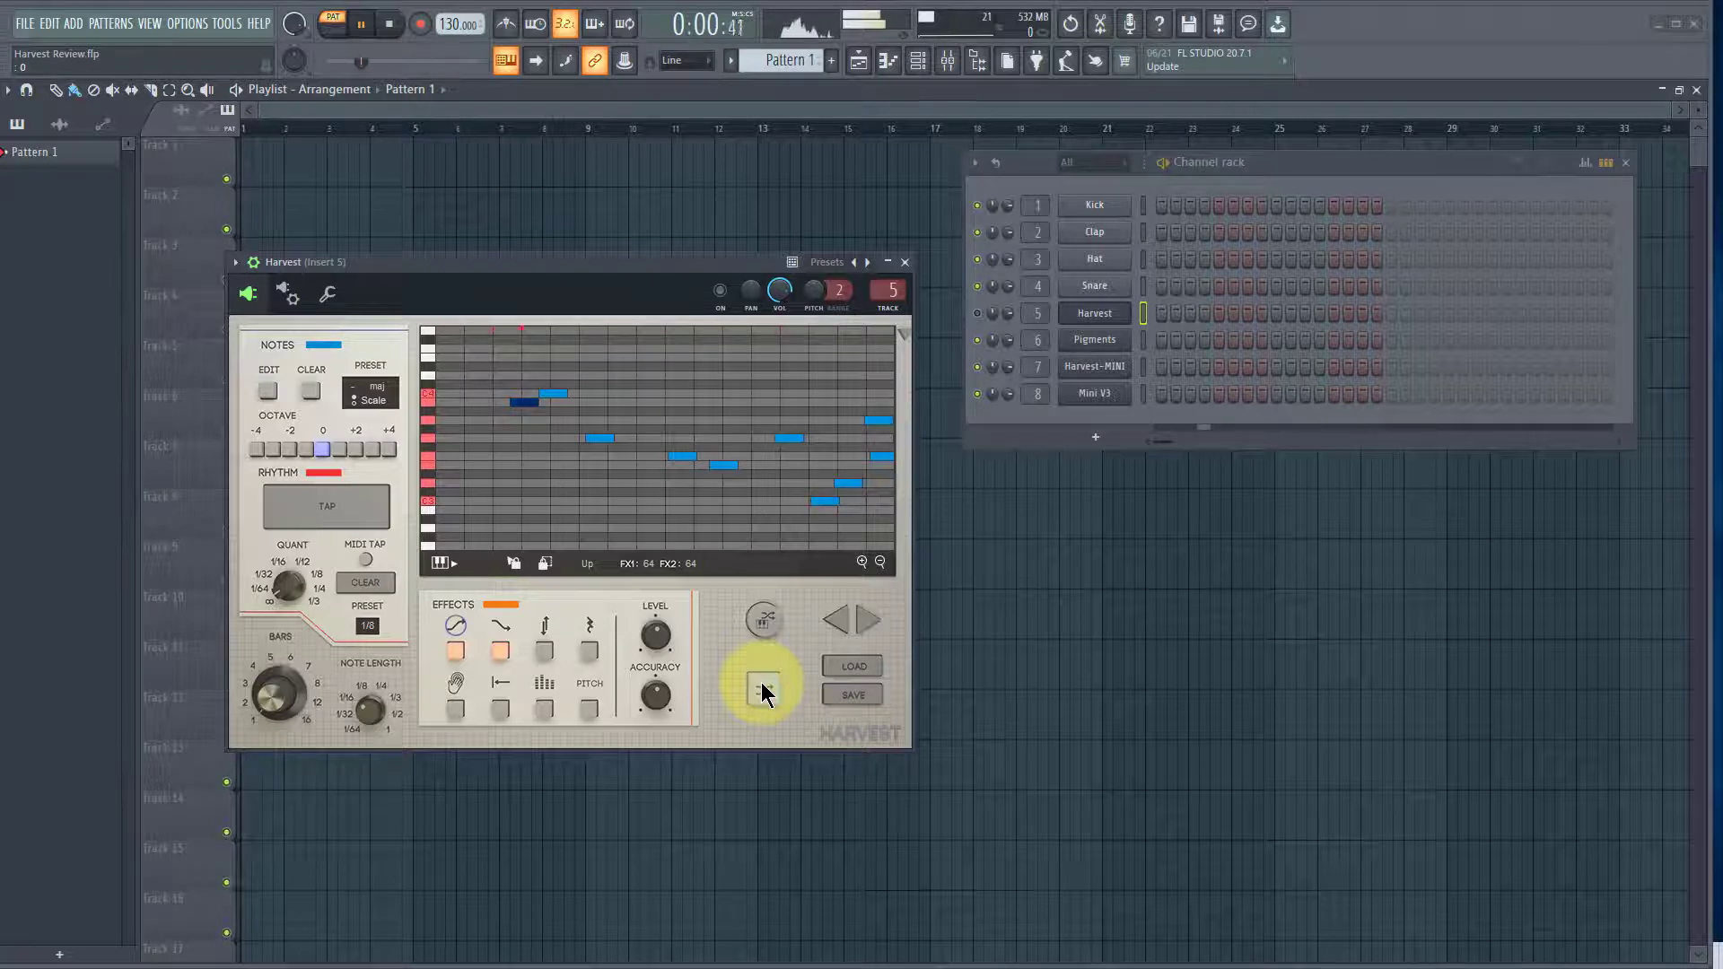
left_click(761, 689)
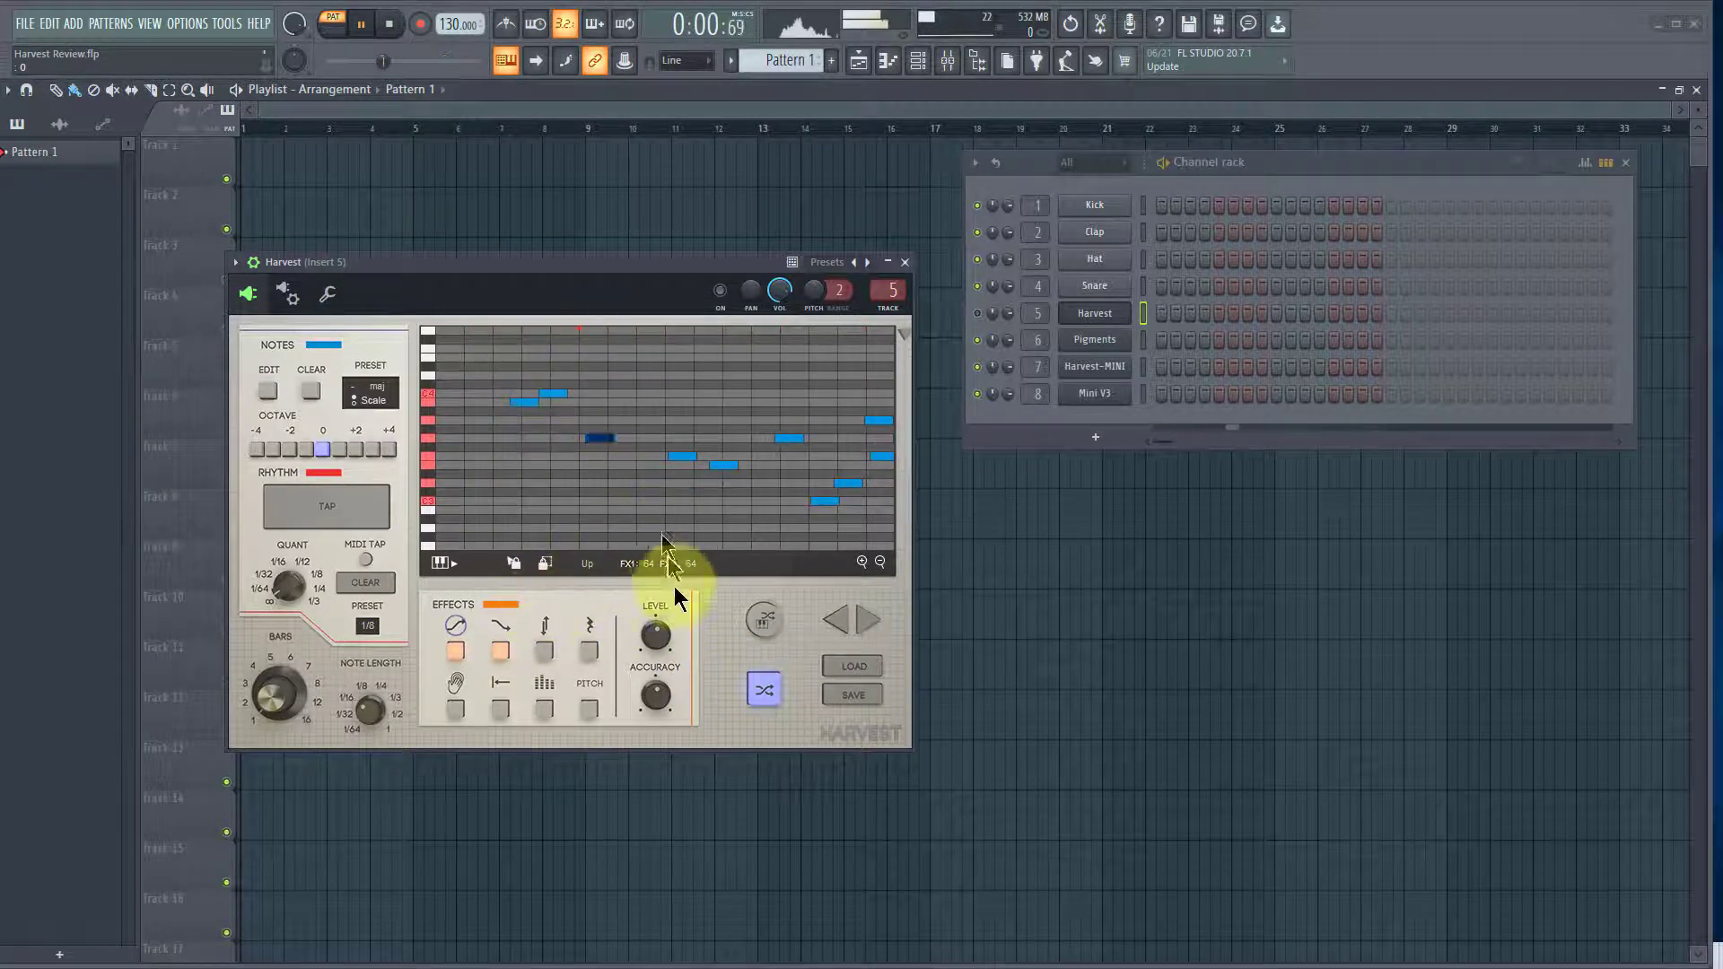
left_click(765, 690)
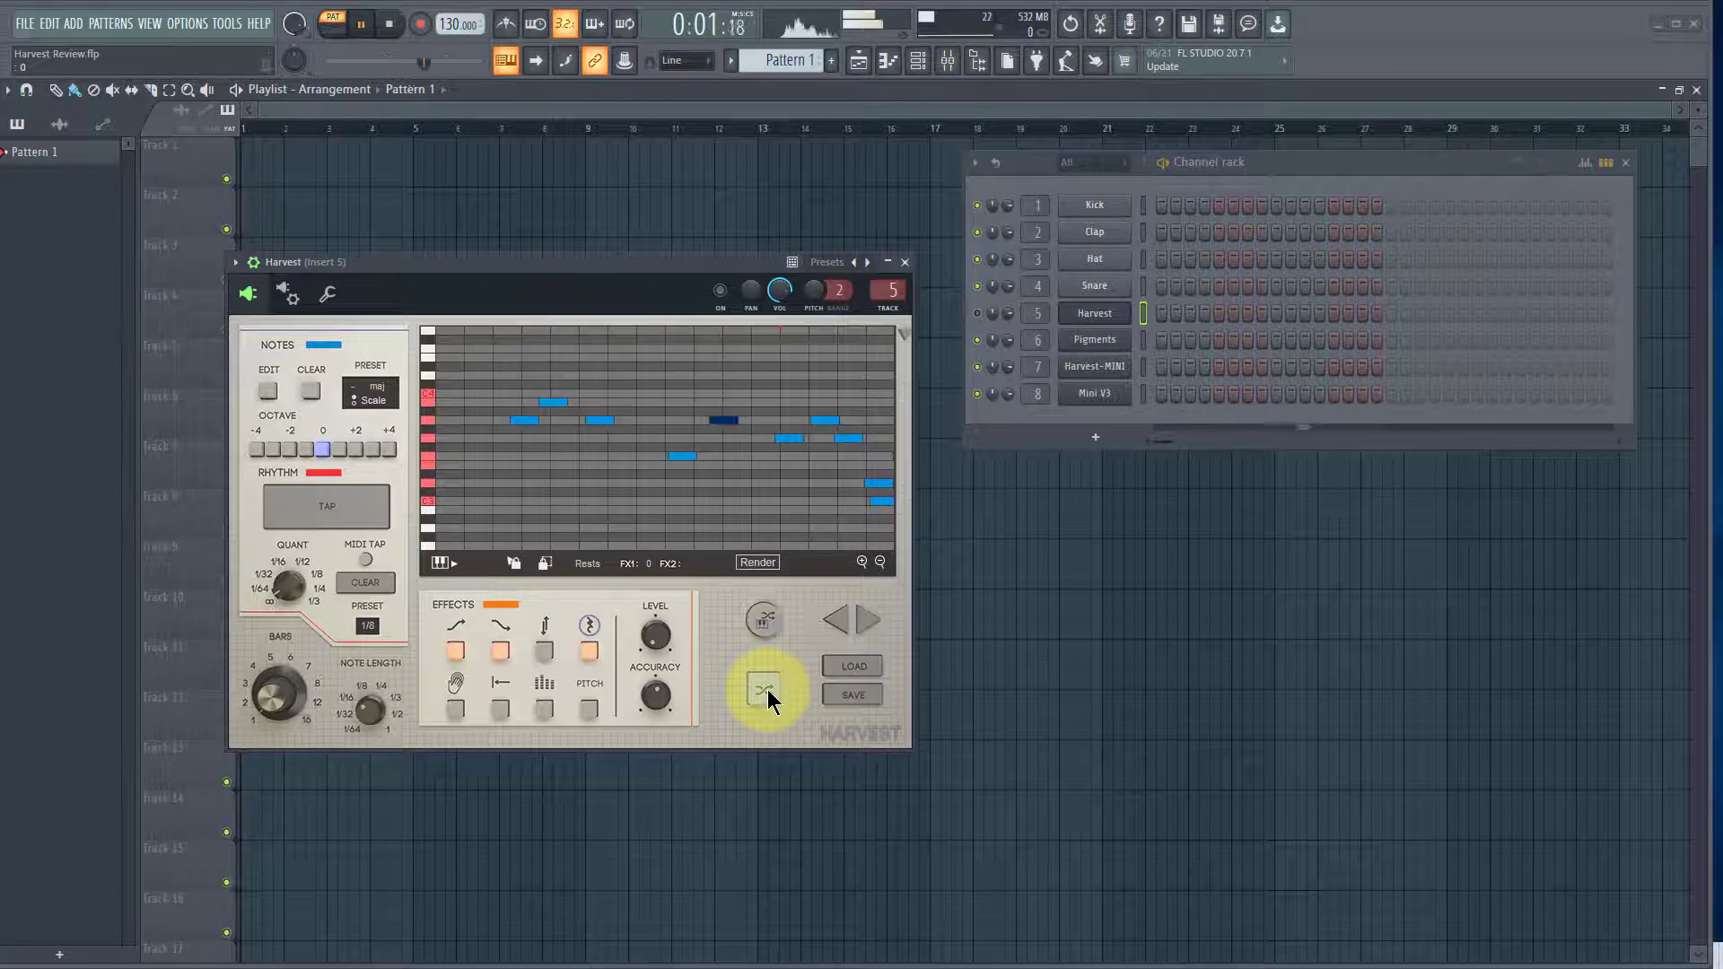
left_click(766, 690)
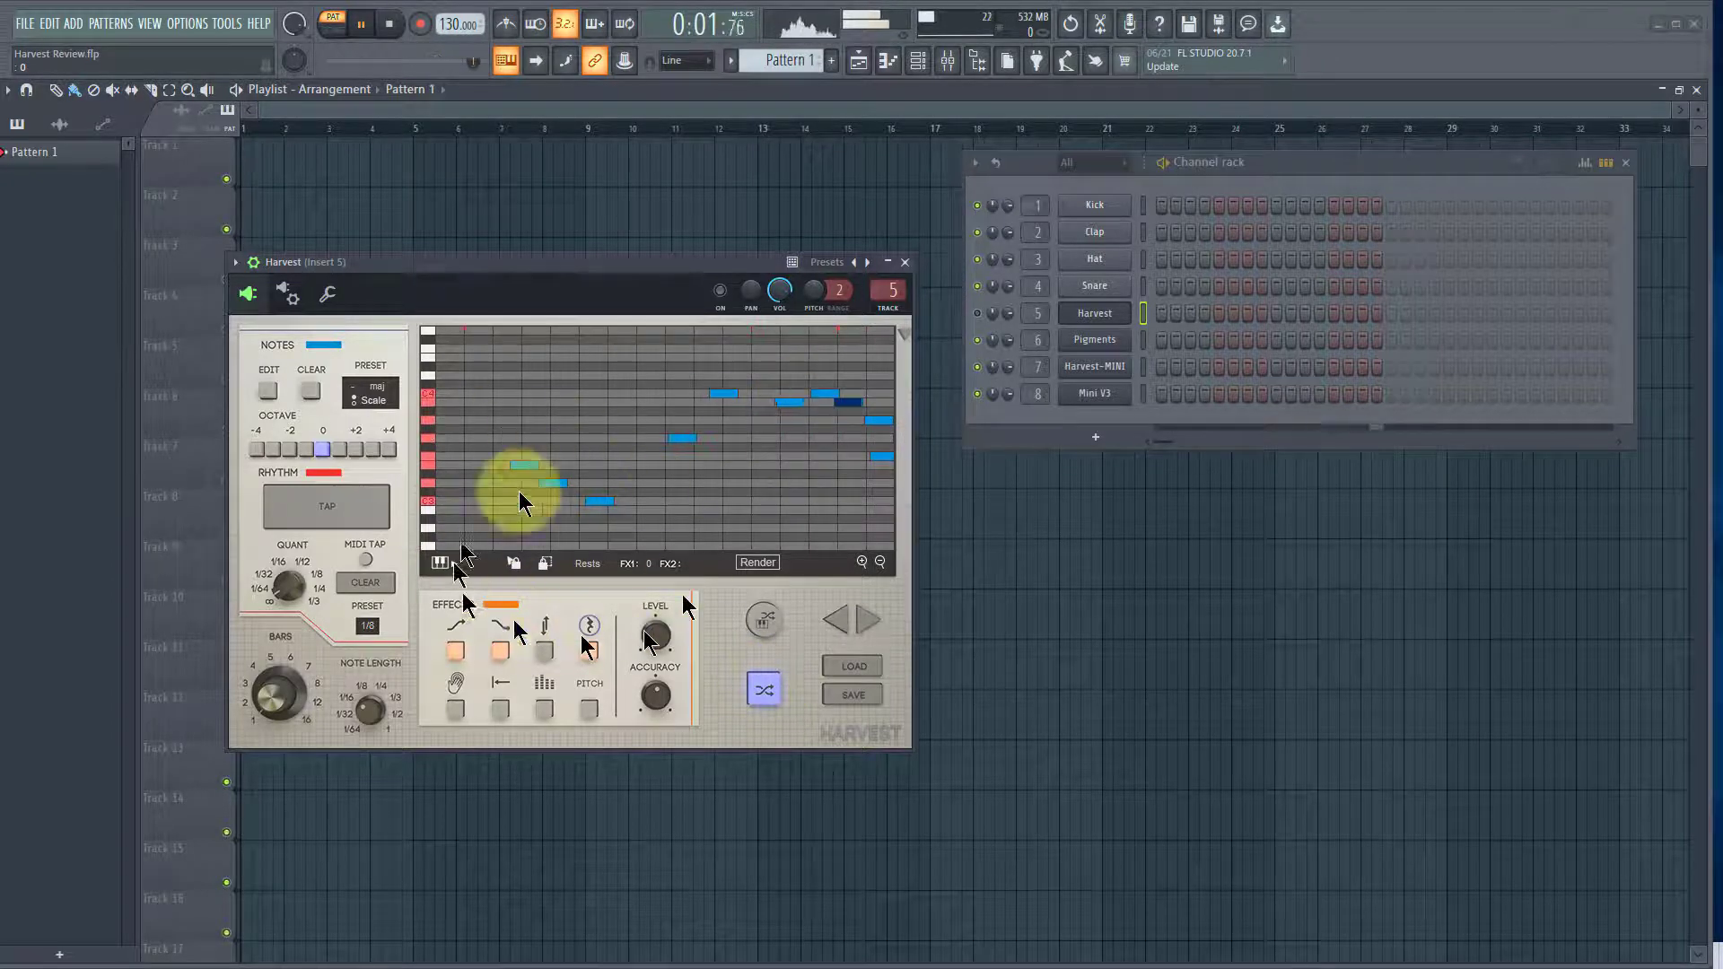
Pause playback and save the project
left_click(360, 24)
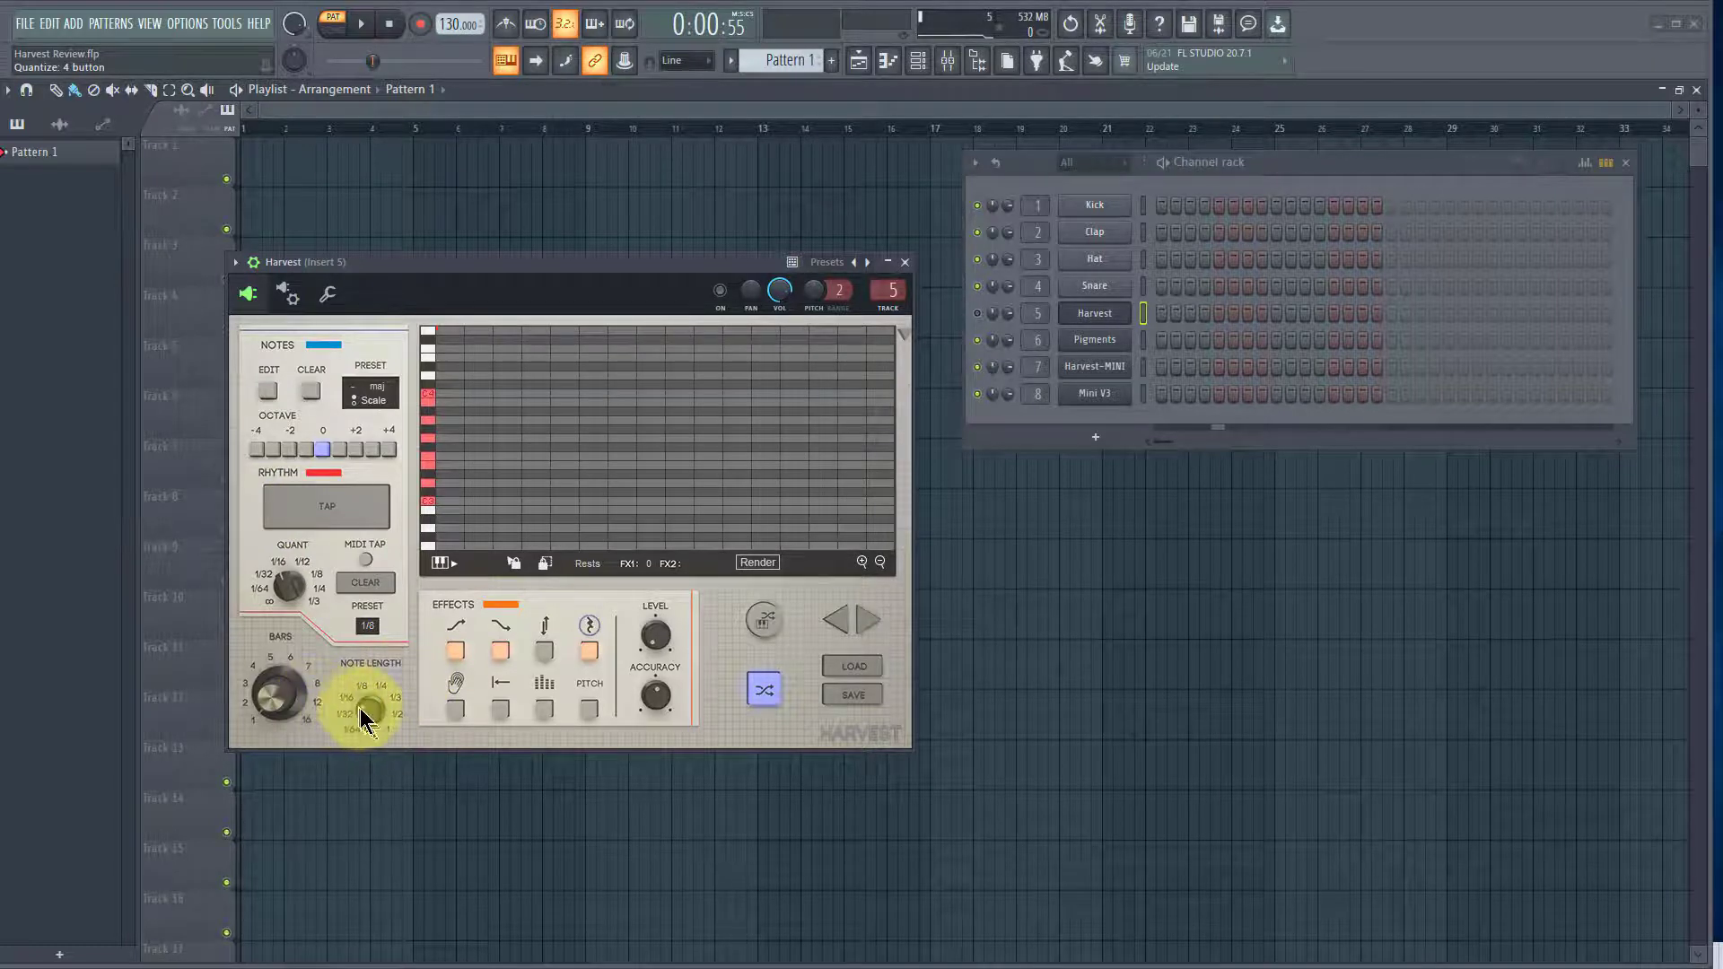
key("ctrl+s")
Resume playback, tap a new quantized rhythm into the empty grid and randomize its notes
left_click(361, 24)
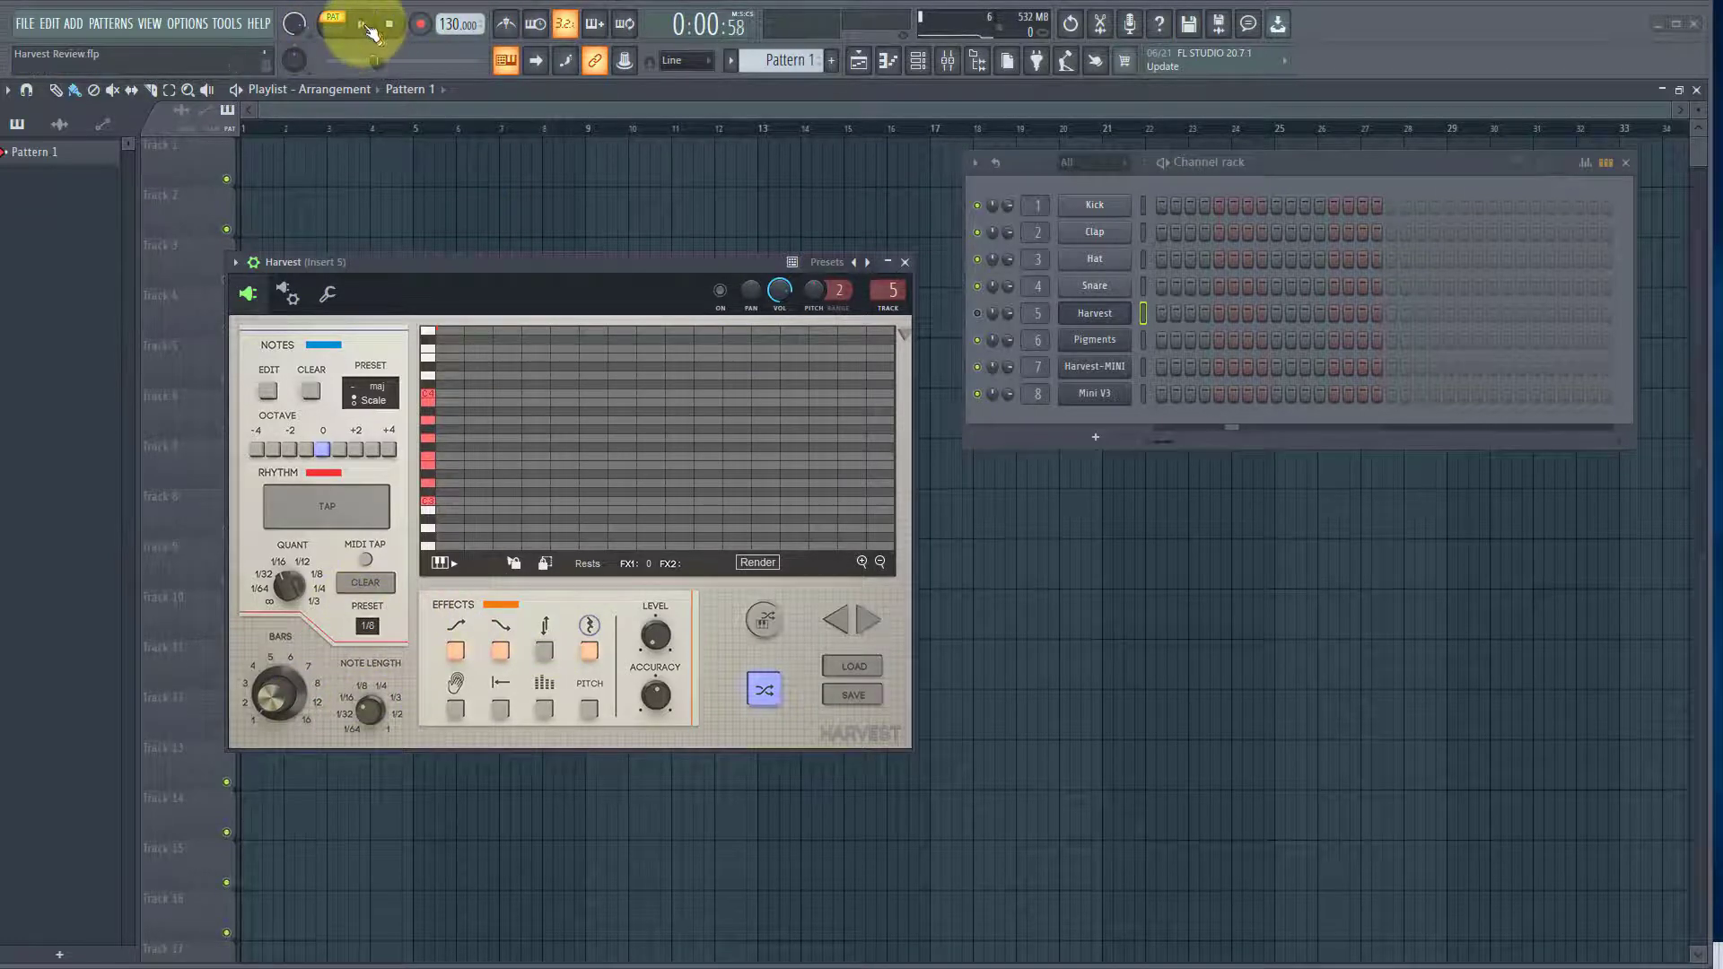
left_click(346, 499)
left_click(345, 499)
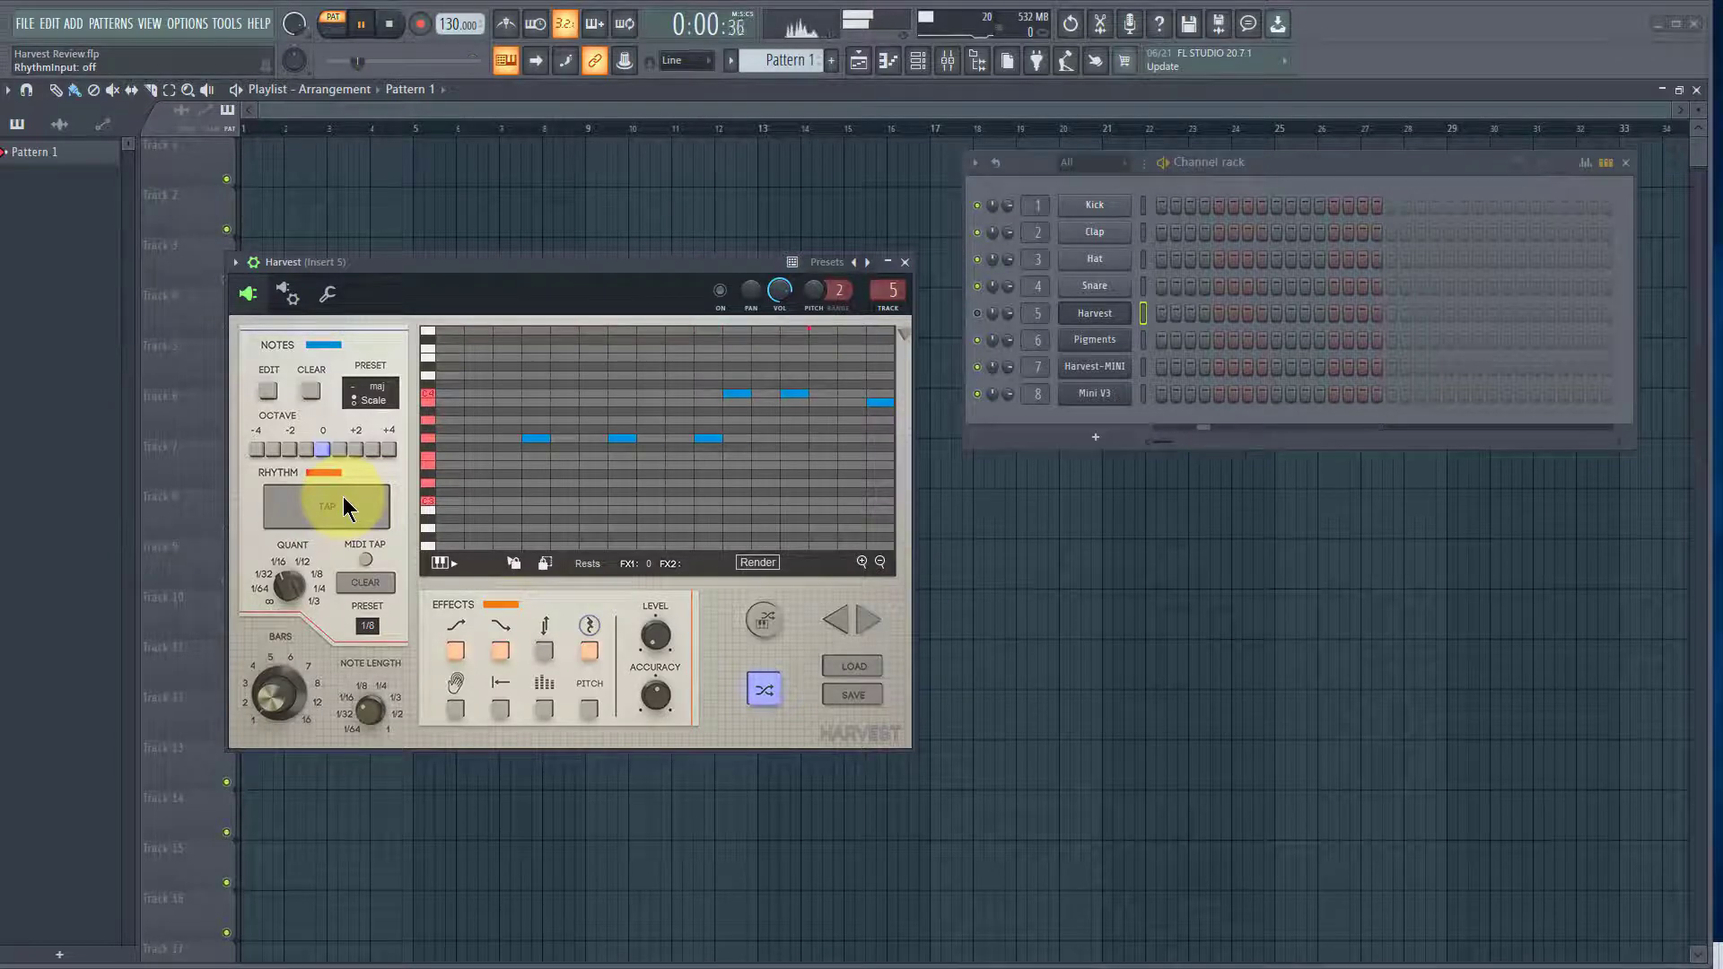
left_click(769, 695)
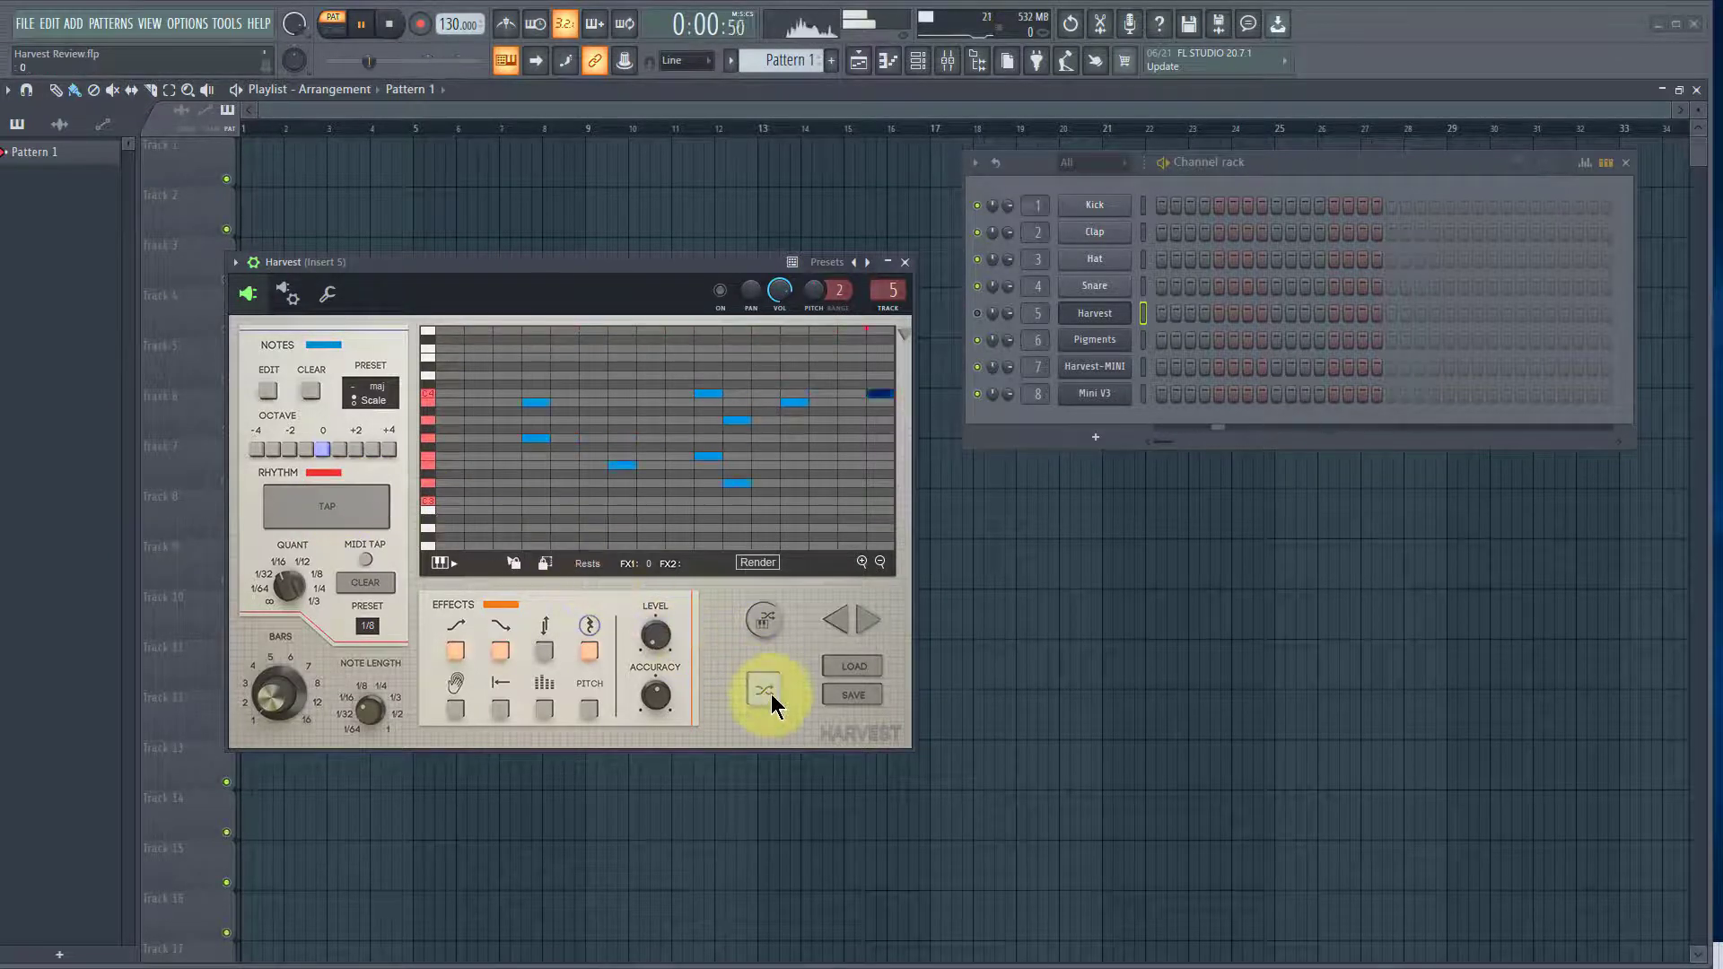
left_click(770, 693)
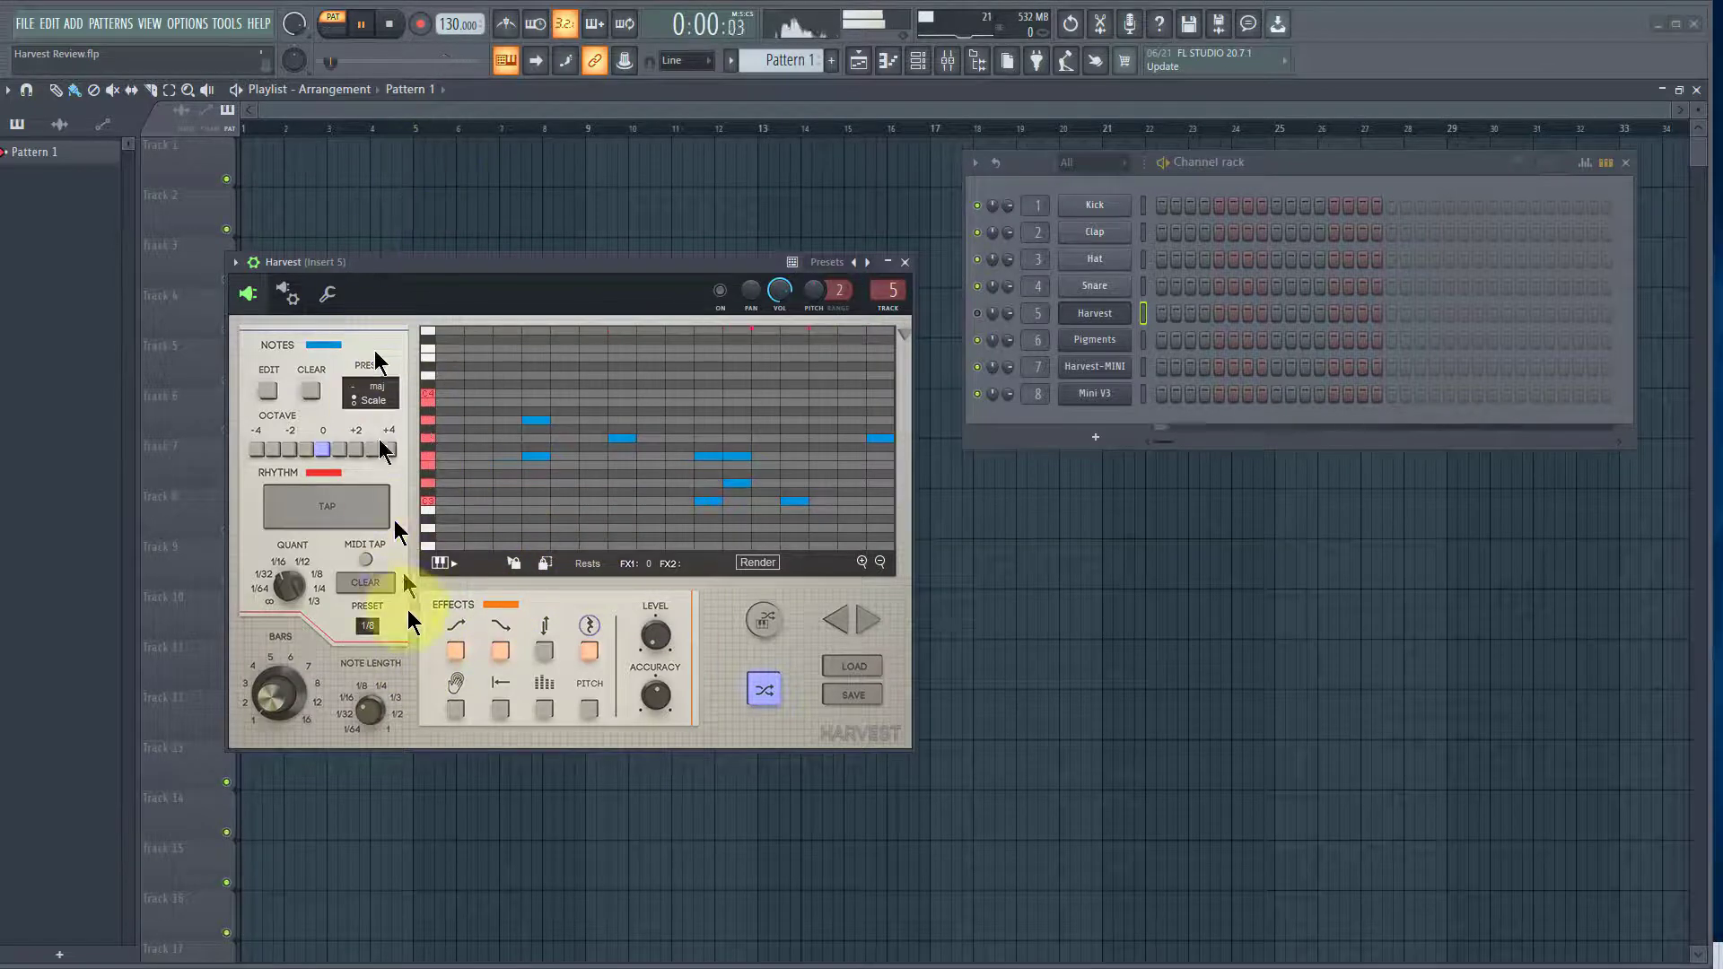
Clear the rhythm and tap in a new one using a longer note length
left_click(365, 581)
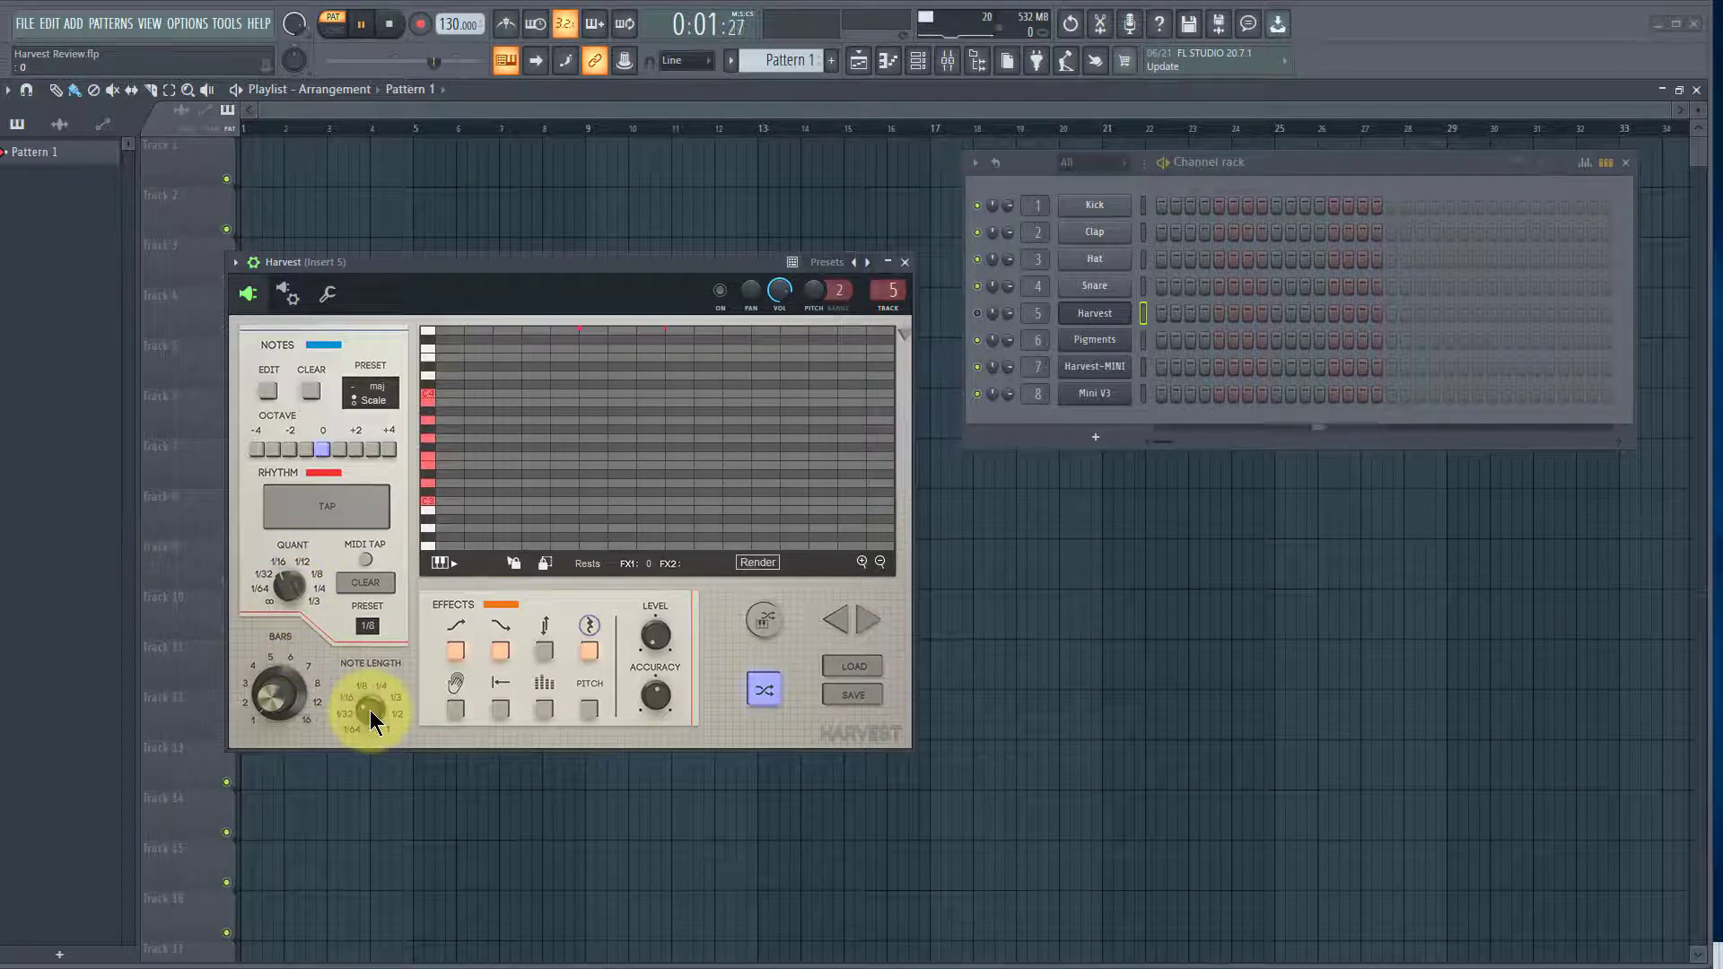
mouse_move(369, 709)
left_mouse_down()
mouse_move(379, 688)
mouse_move(365, 696)
left_mouse_up()
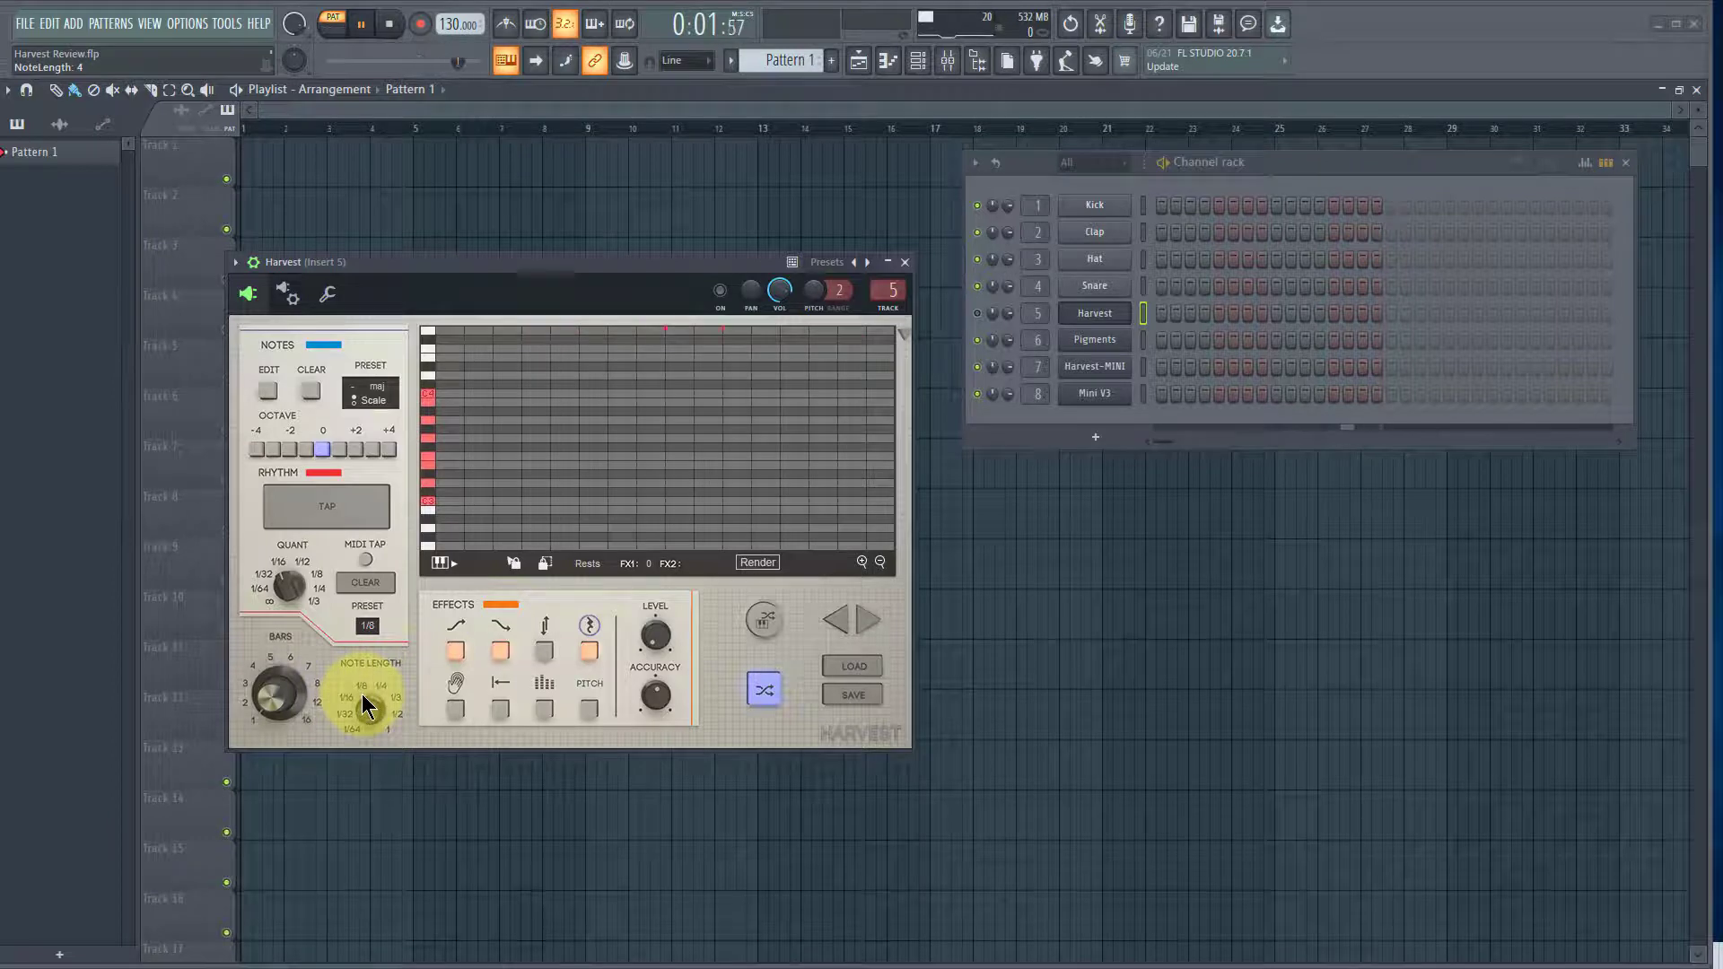
left_click(349, 521)
left_click(349, 521)
left_click(349, 521)
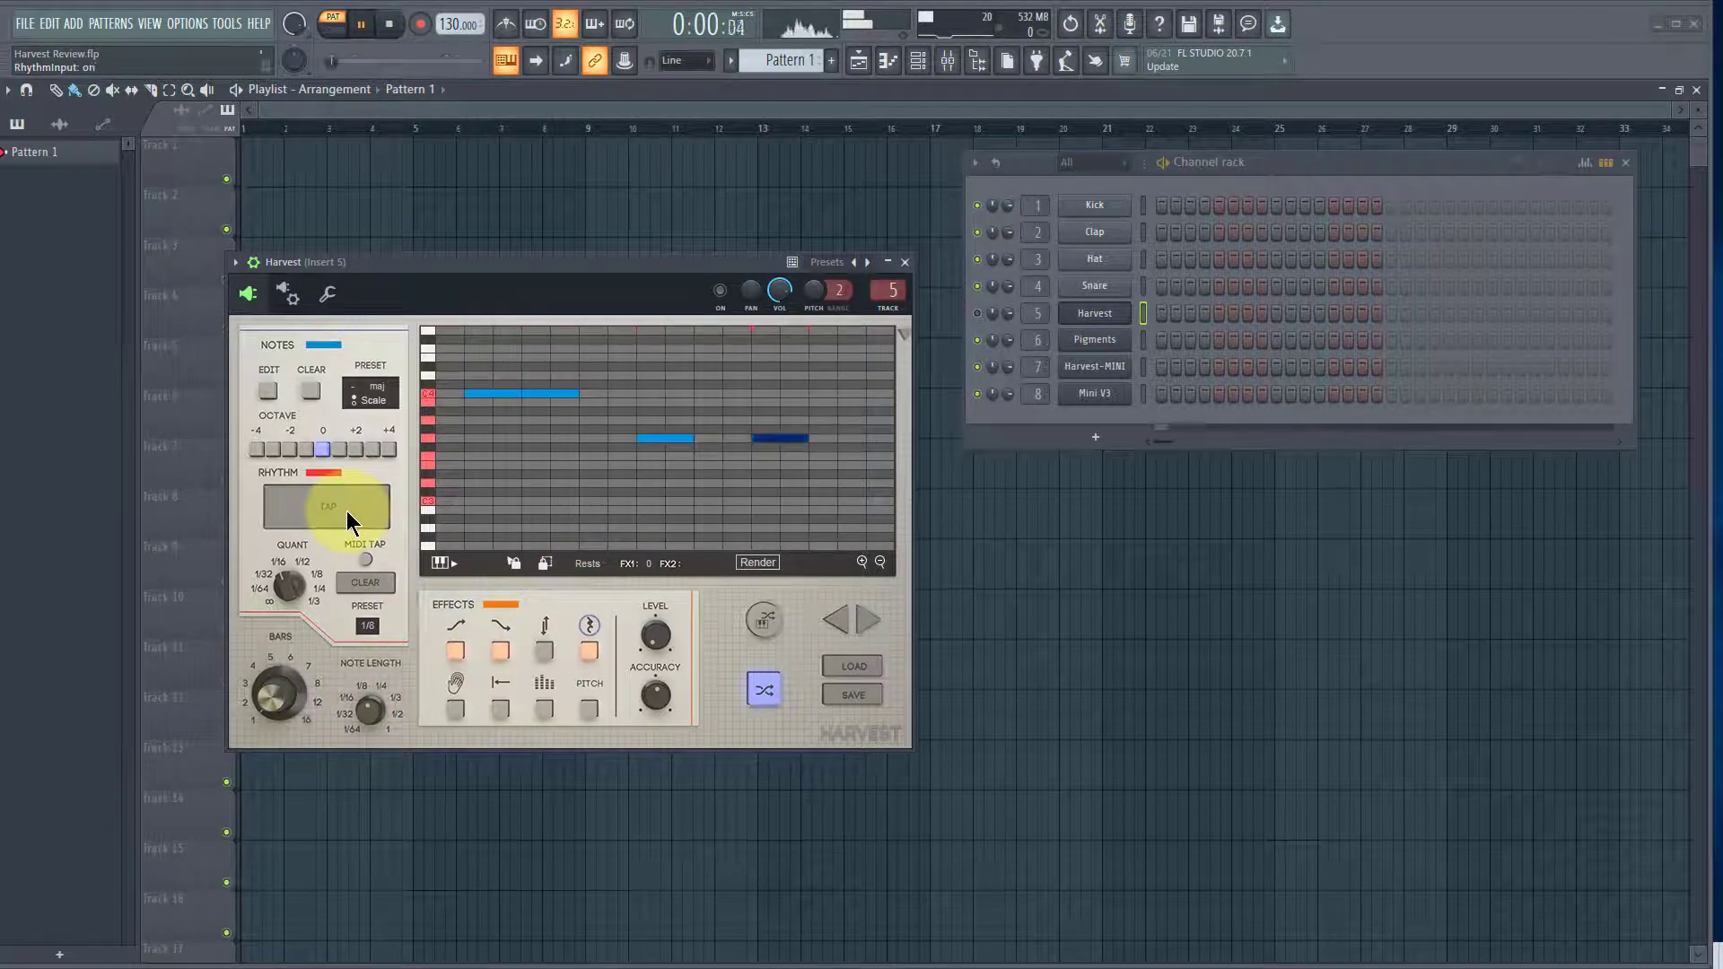
left_click(348, 523)
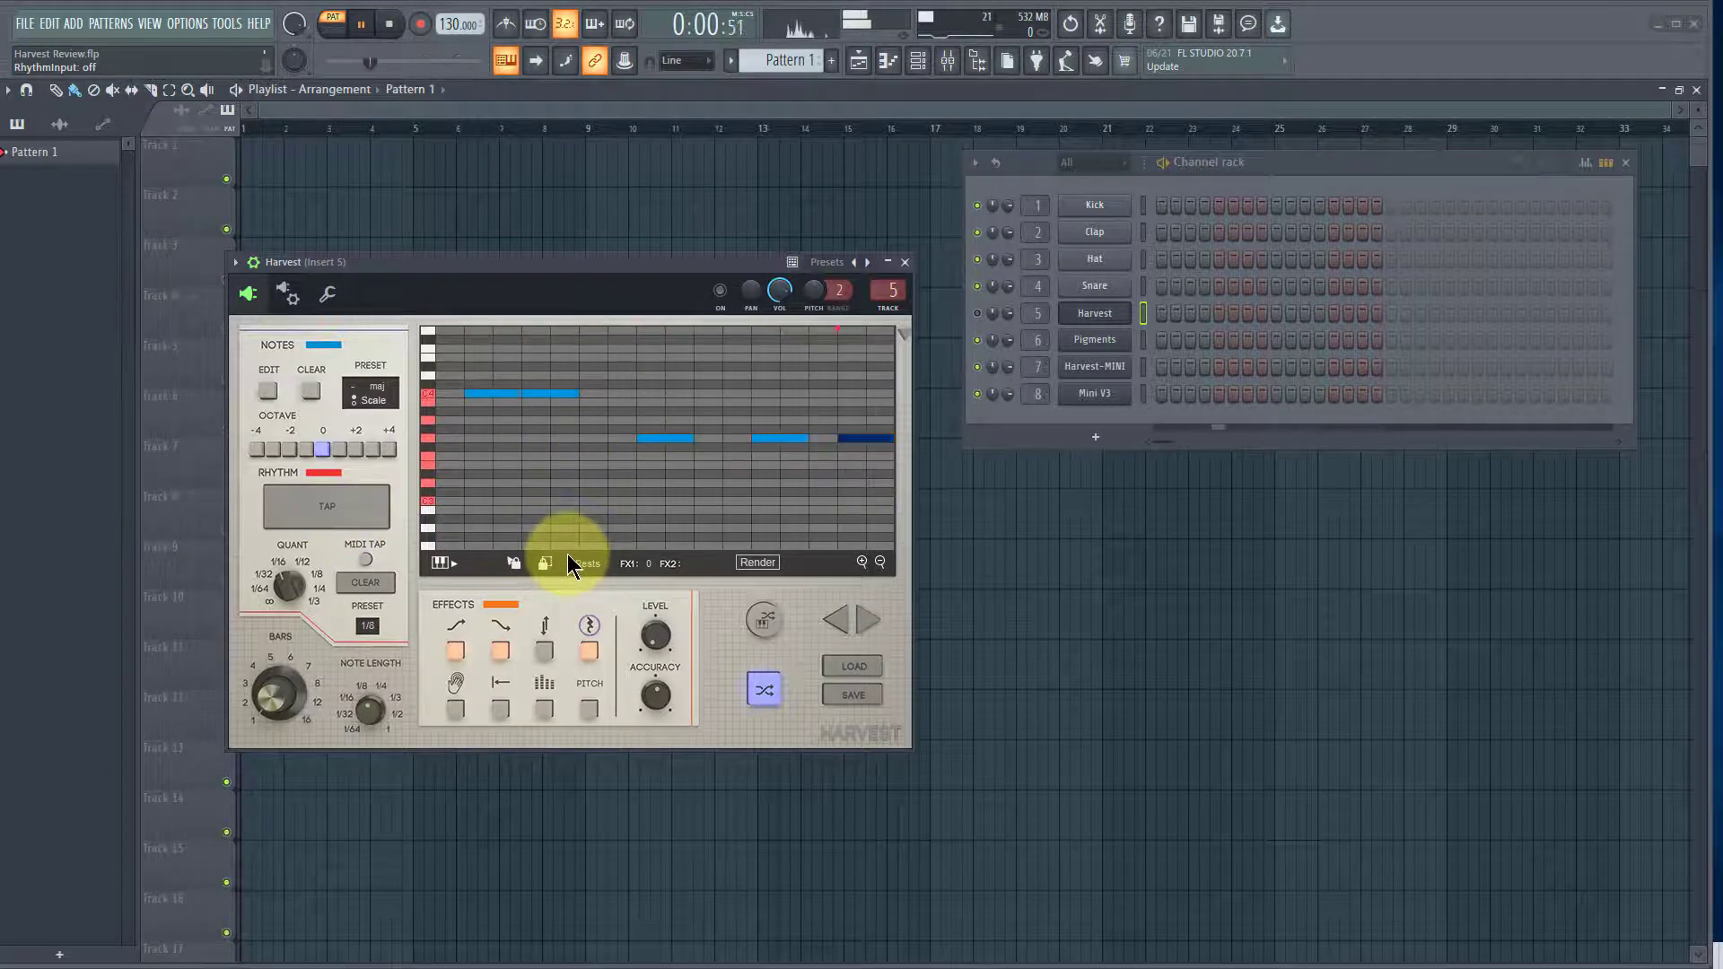
Clear the tapped rhythm again and readjust the note length in Harvest
left_click(364, 581)
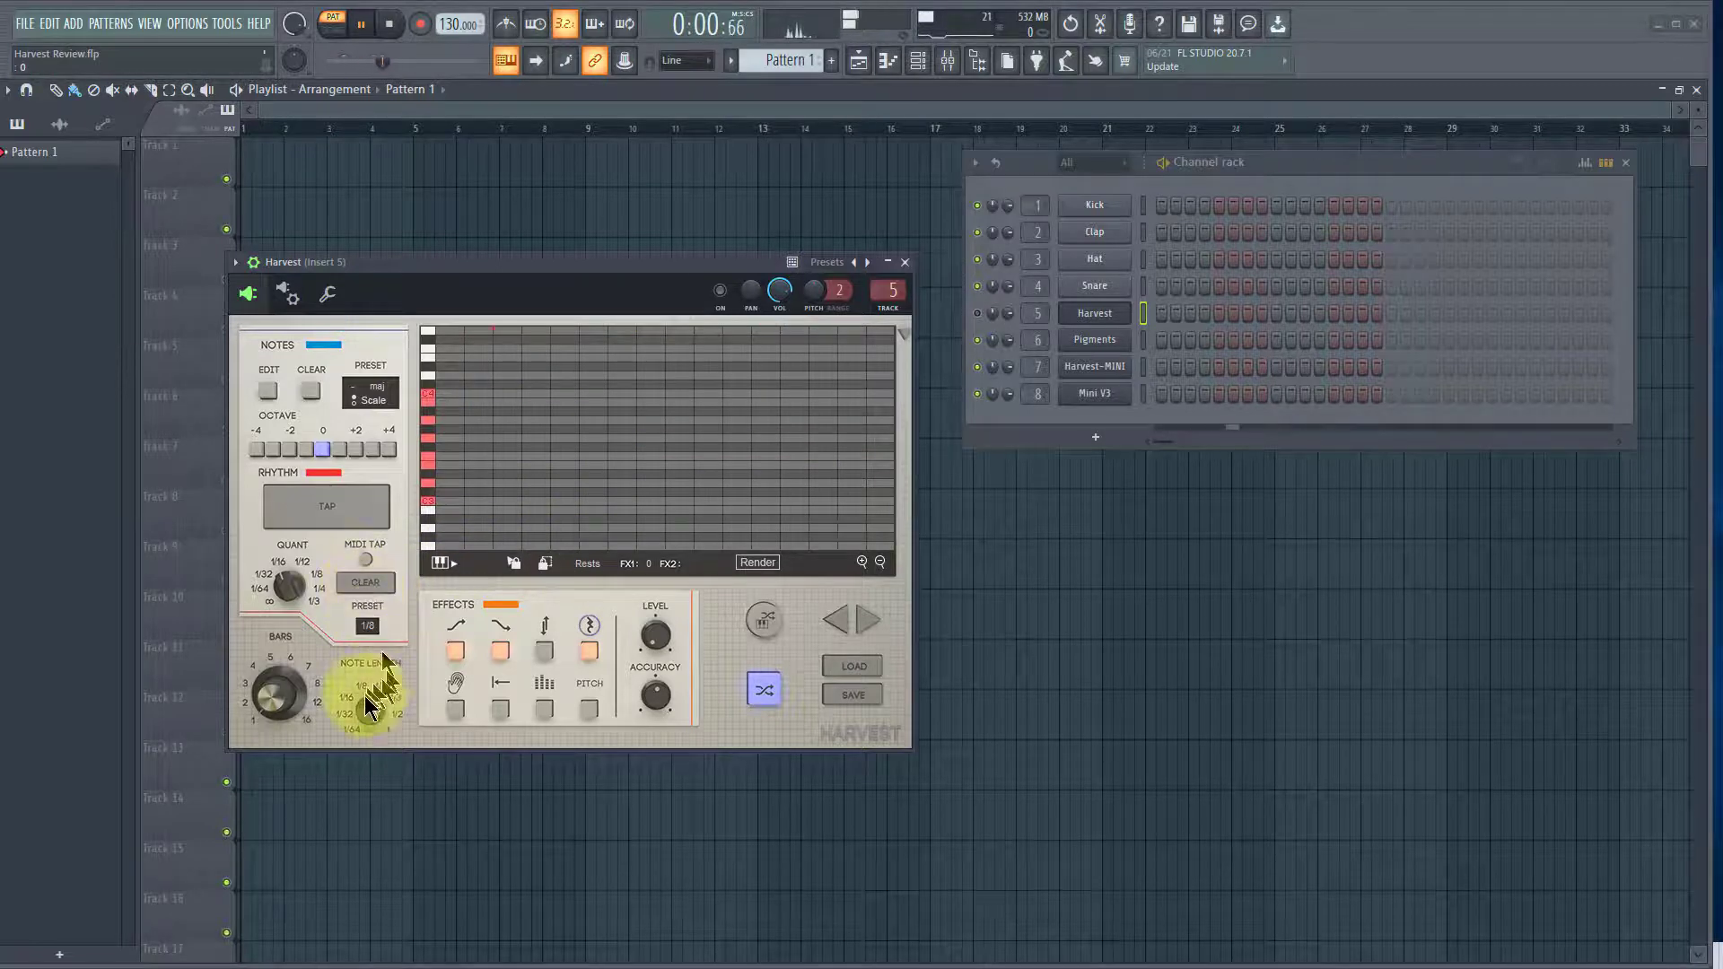
left_click_drag(371, 708, 357, 719)
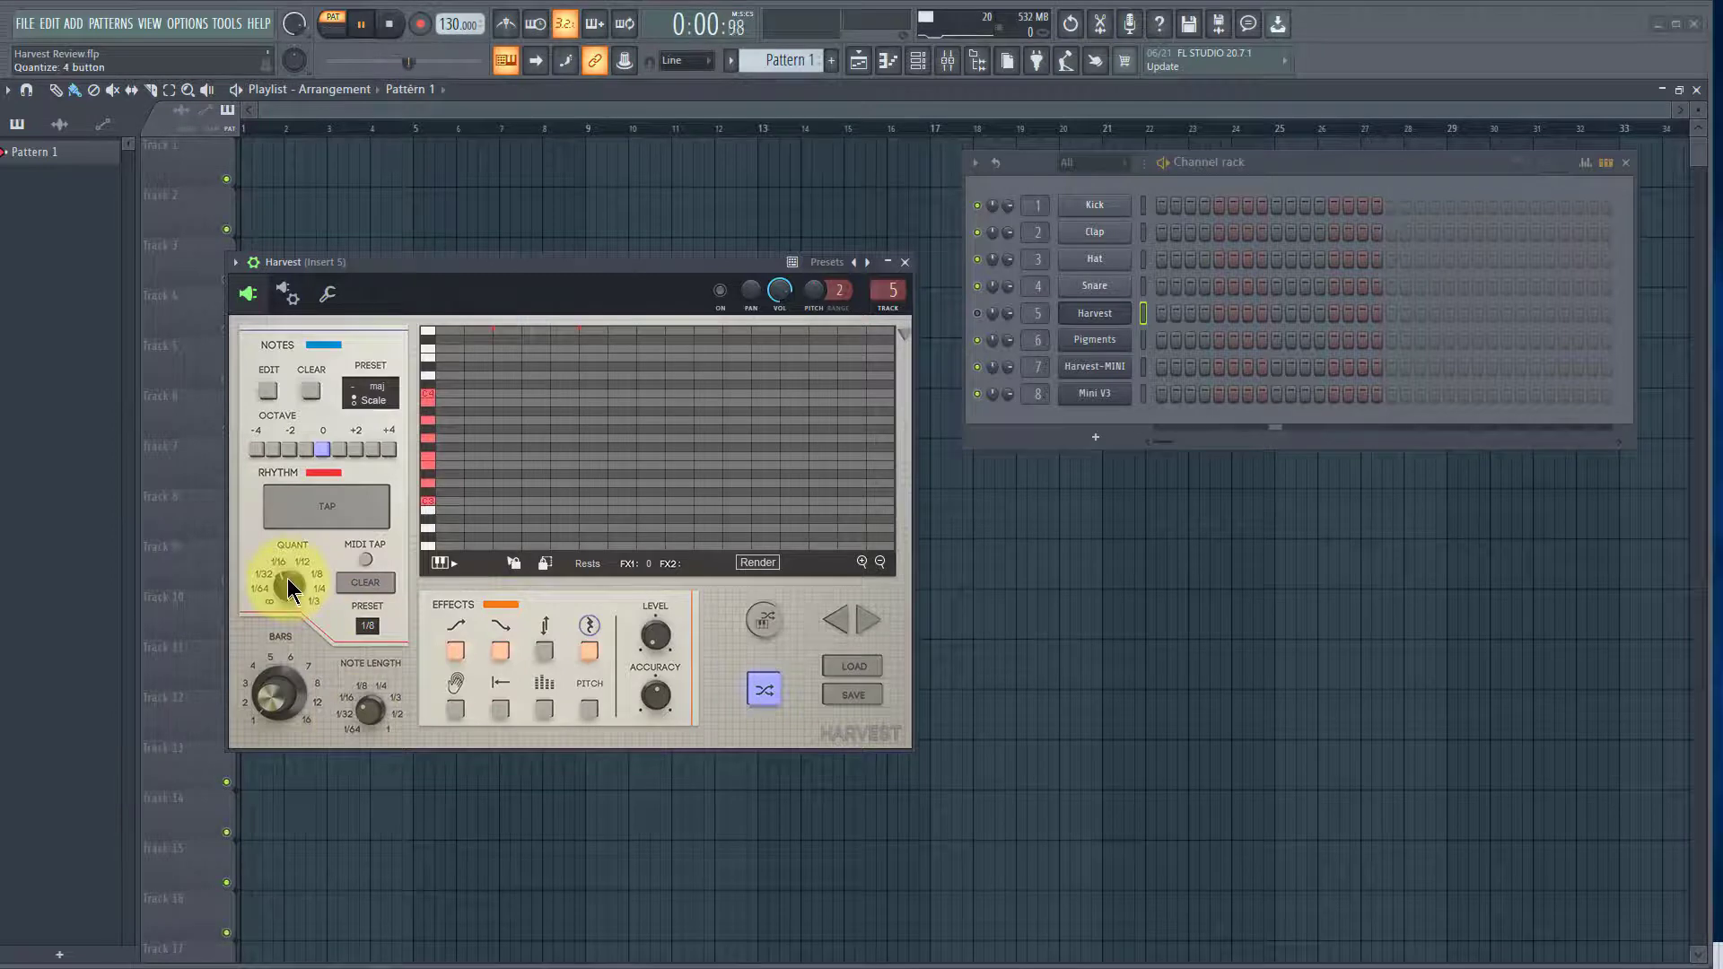
Raise the quantize setting in Harvest and tap a new rhythm into the empty grid during playback, pausing once it is filled
left_click_drag(288, 588, 300, 538)
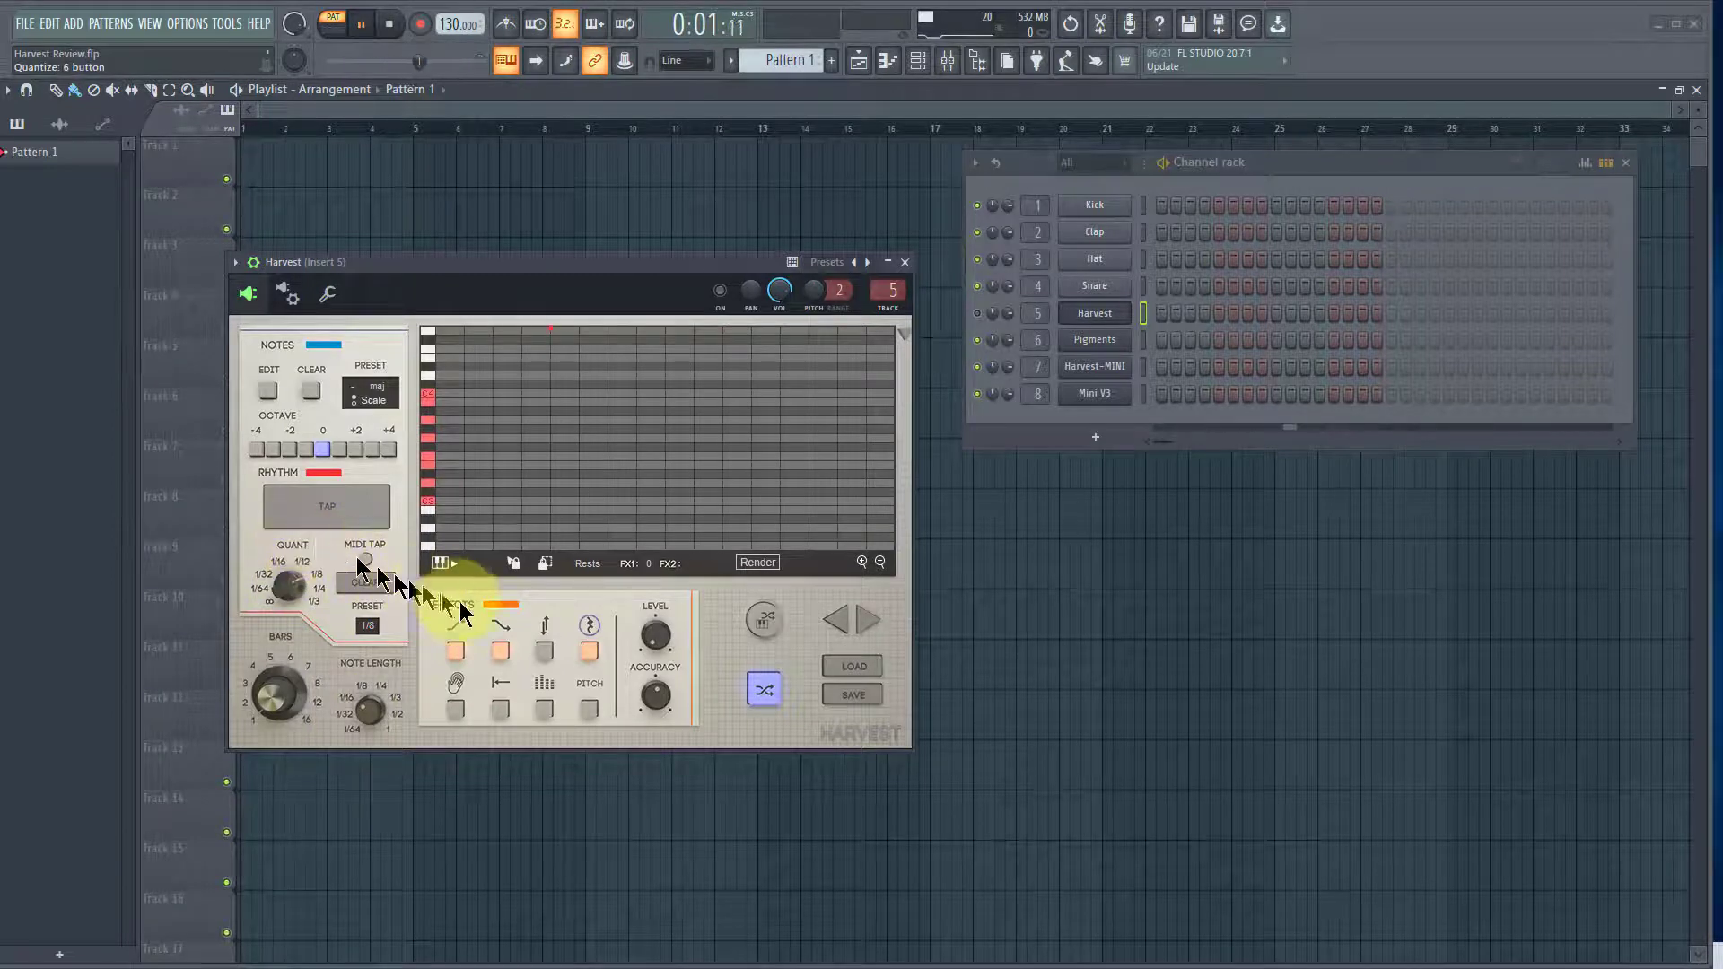
left_click(352, 507)
left_click(352, 508)
left_click(352, 507)
left_click(352, 507)
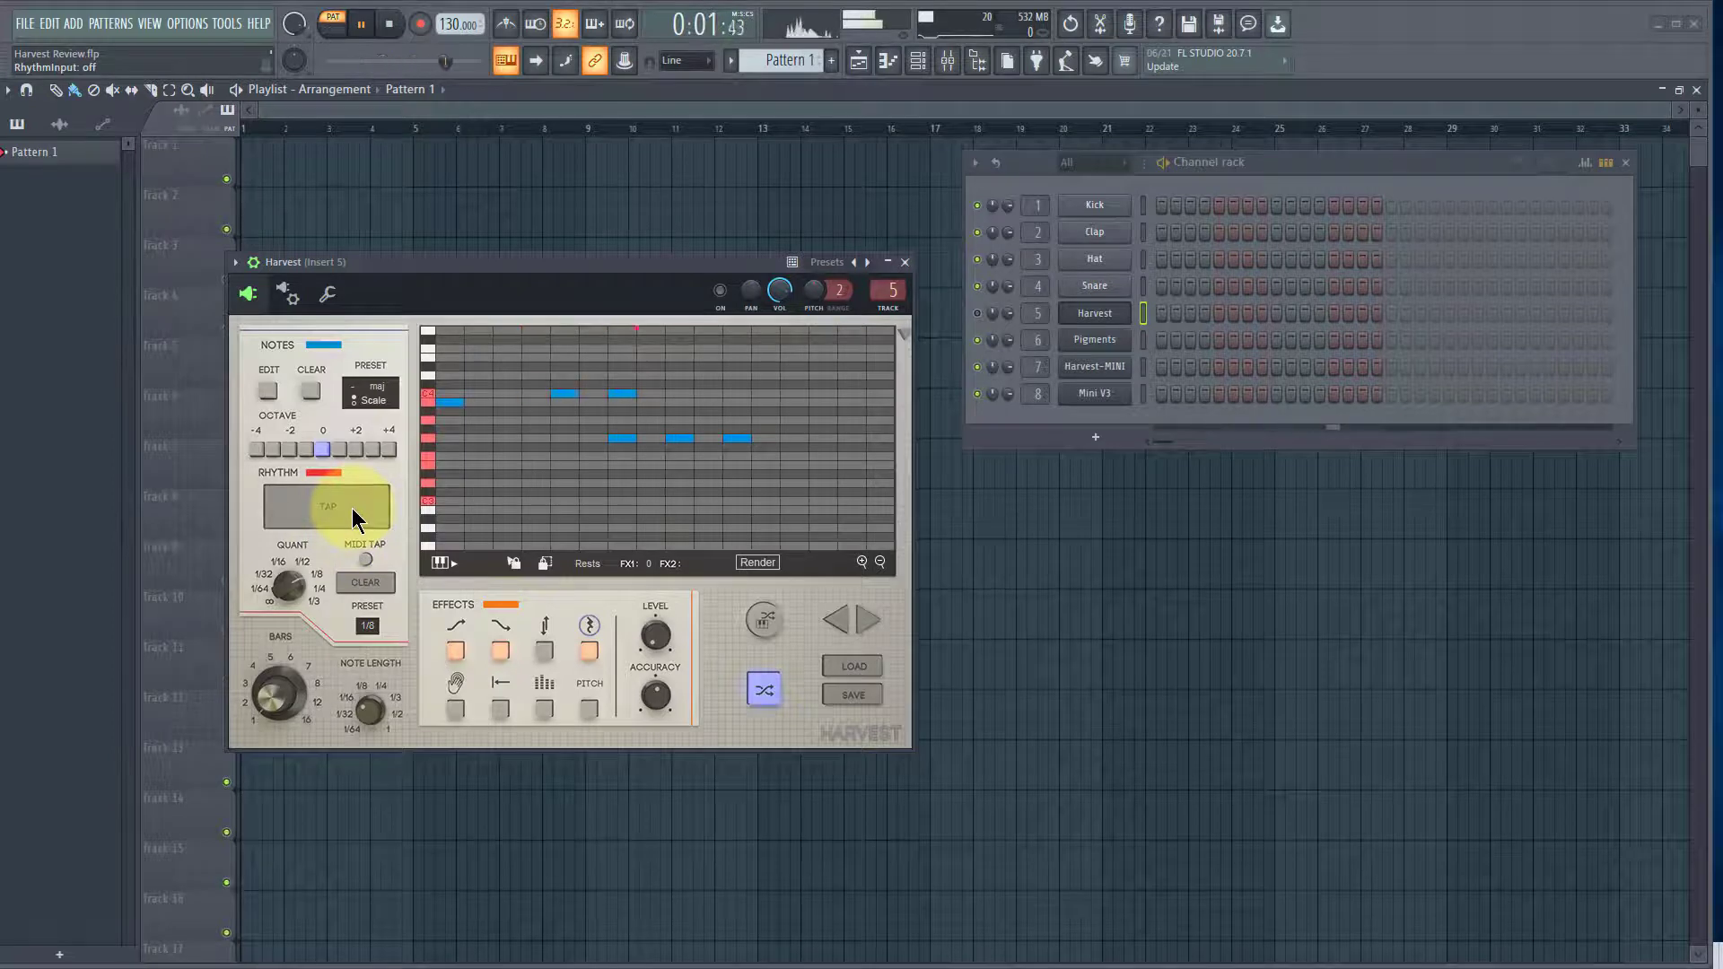
left_click(351, 508)
left_click(352, 509)
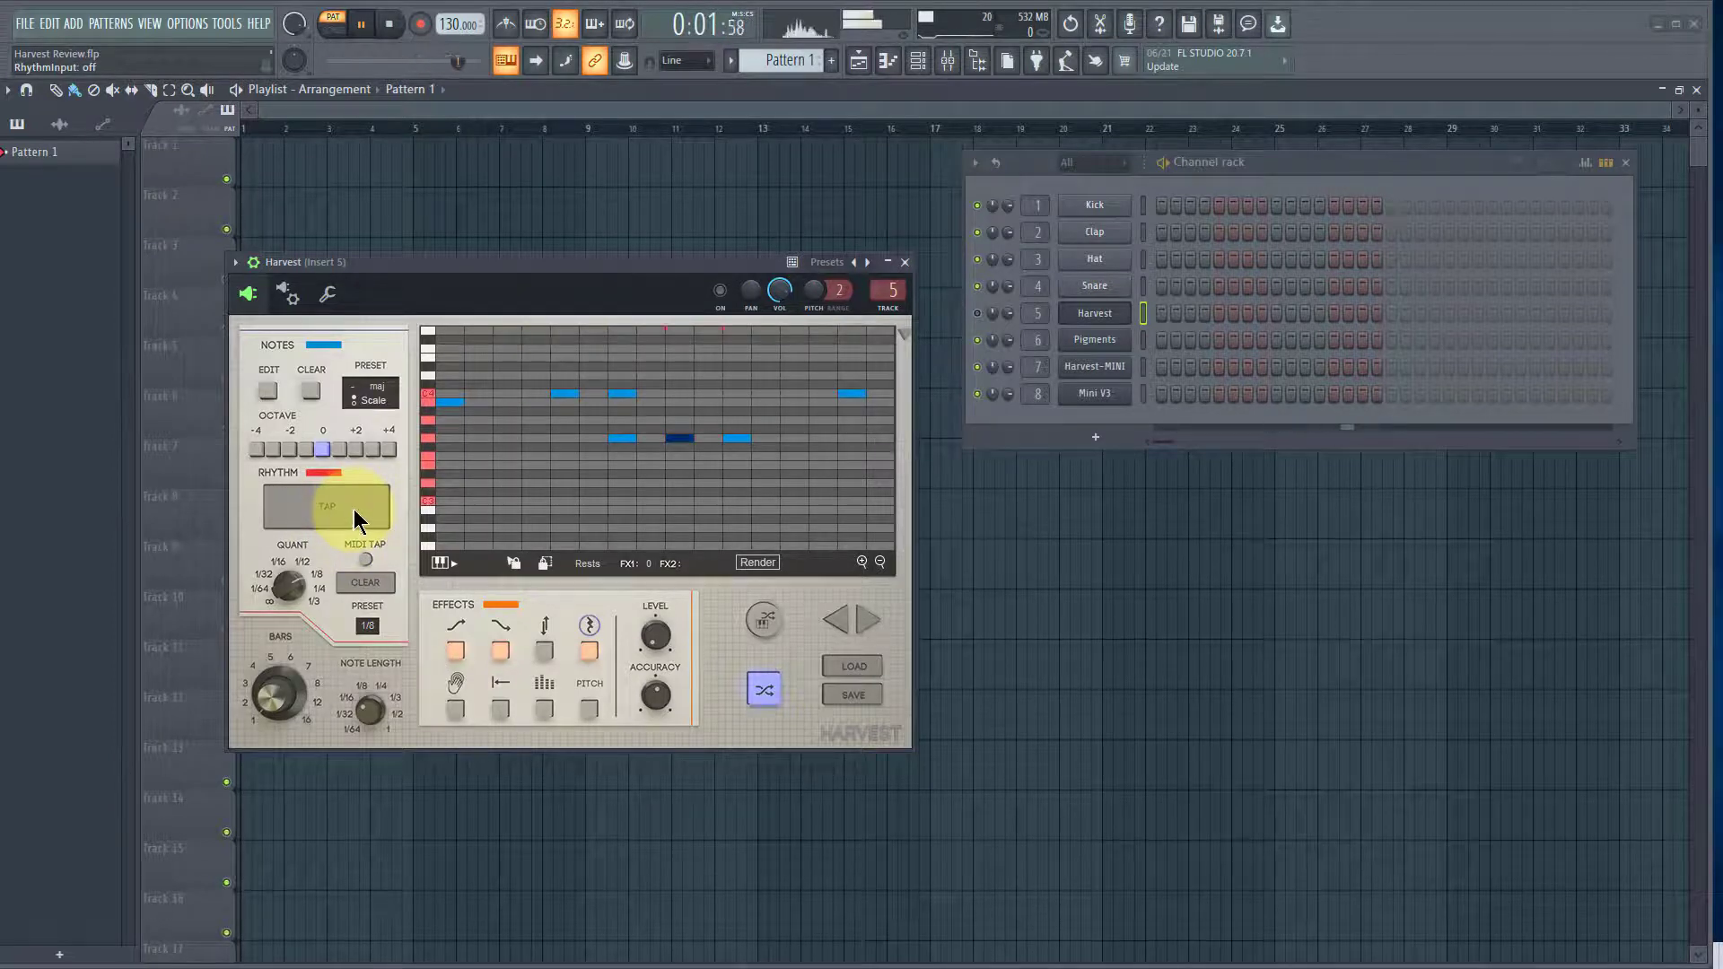
left_click(354, 509)
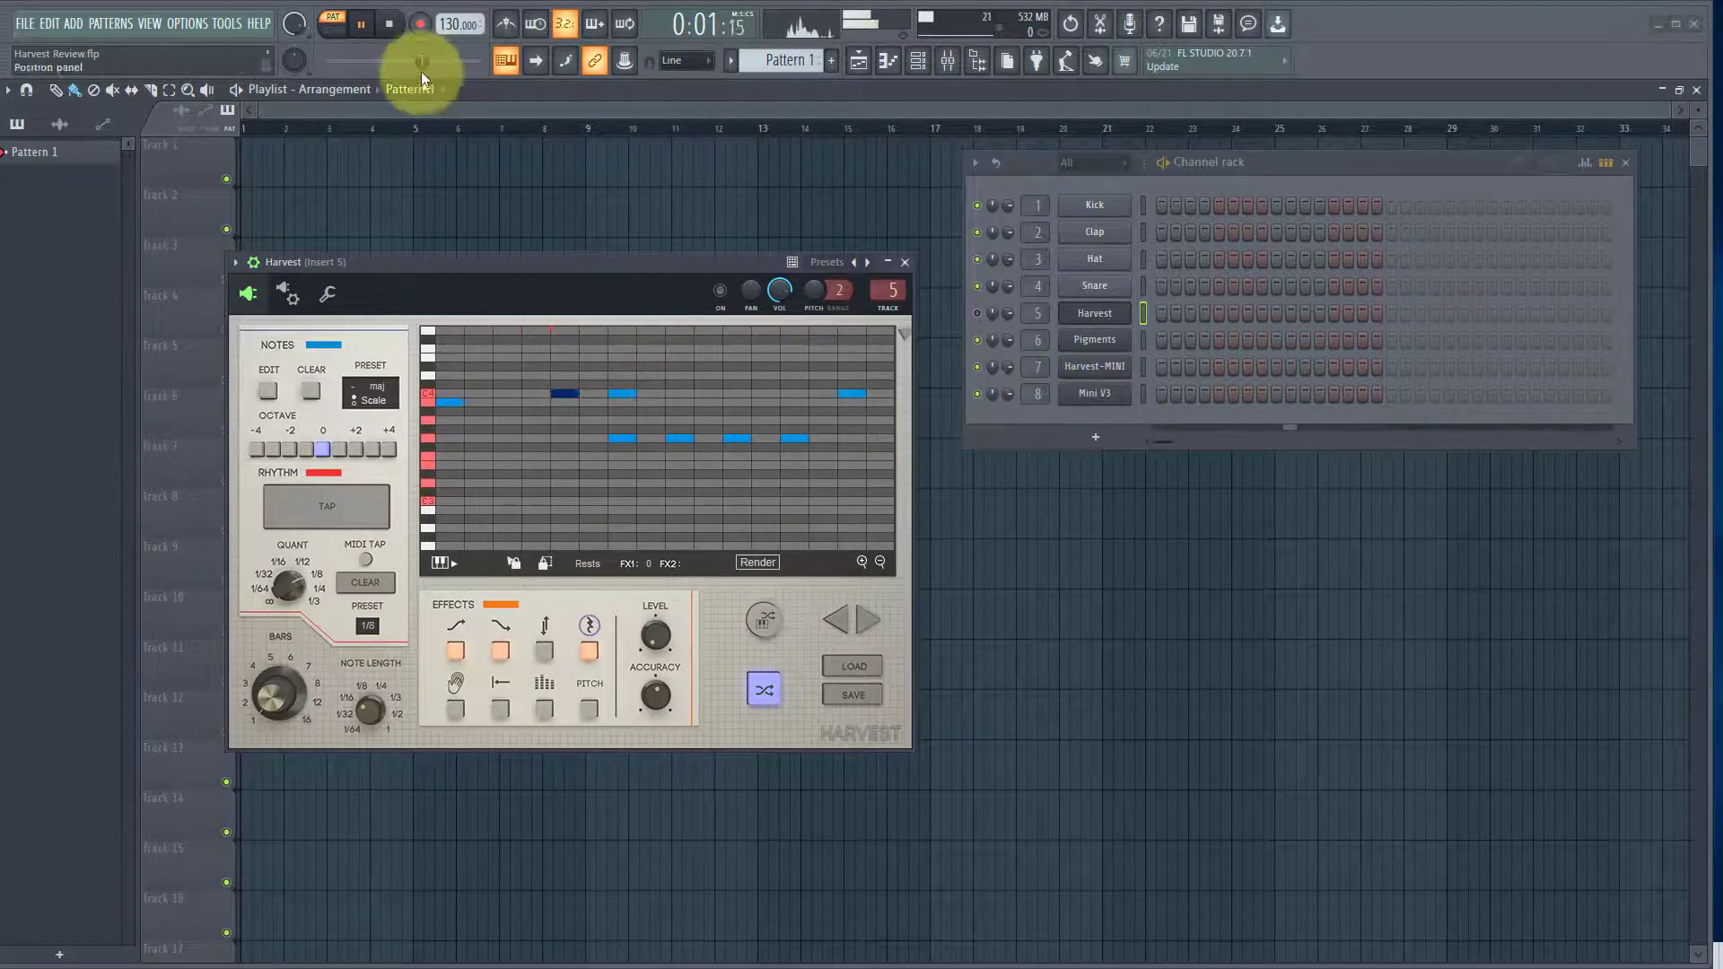
left_click(361, 24)
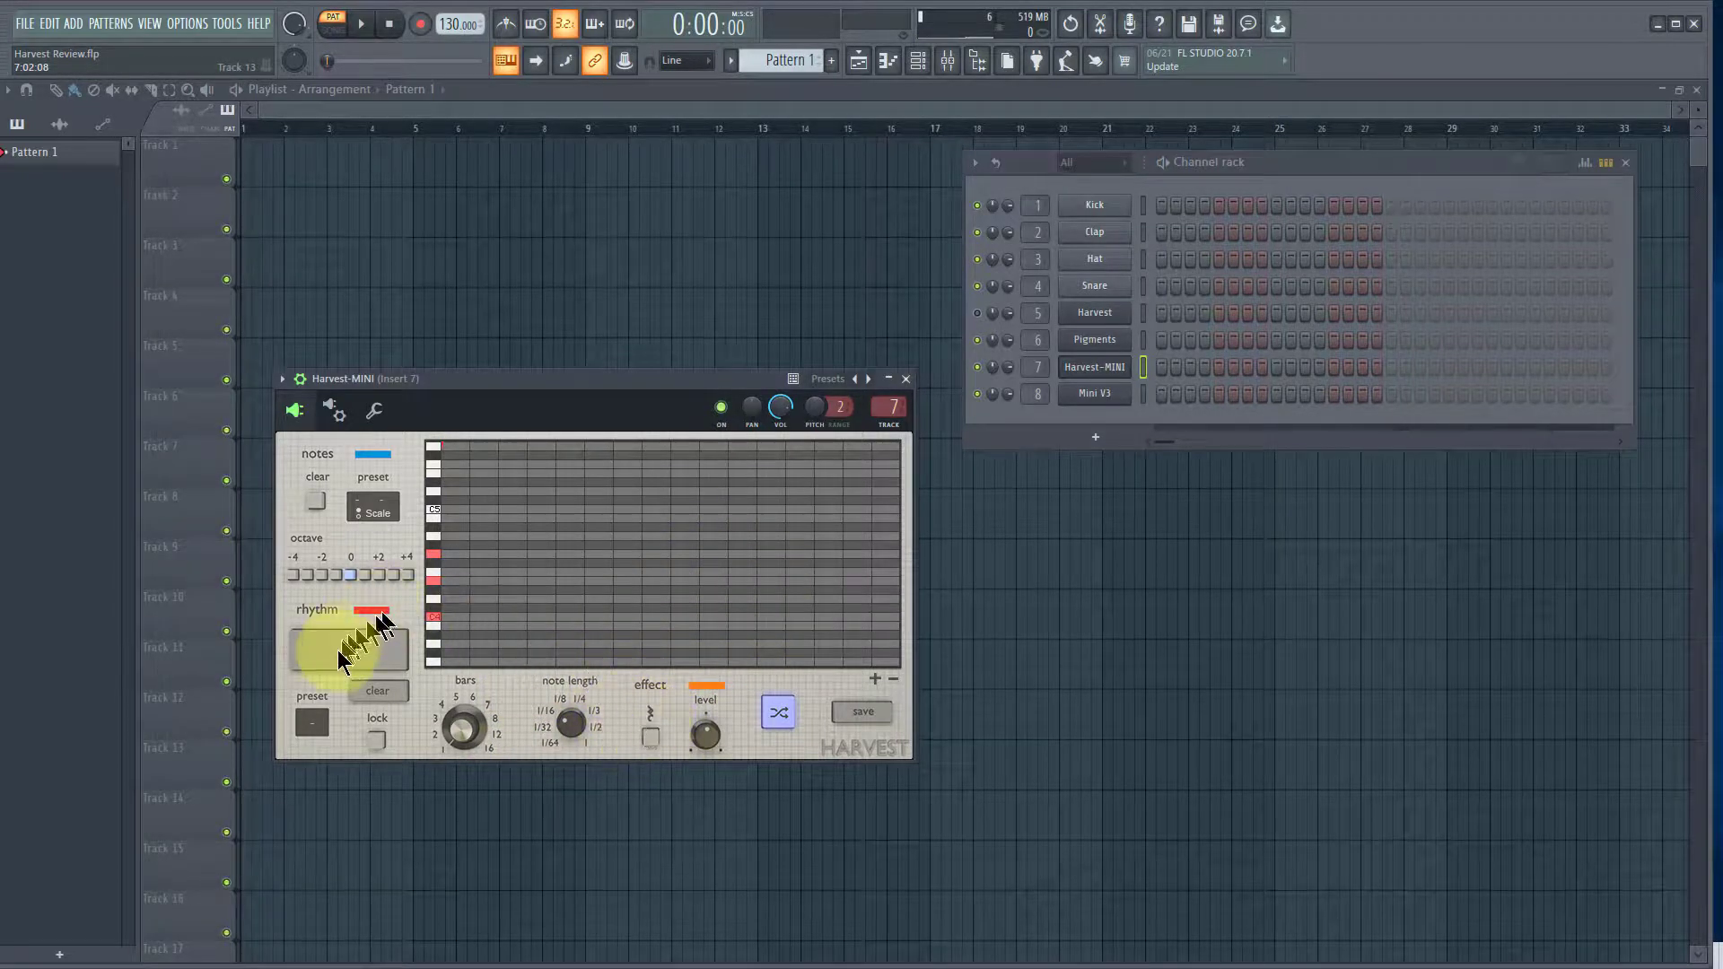
Apply the 1/8 rhythm preset in Harvest-MINI and randomize its notes several times during playback, stopping playback at the end
left_click(314, 723)
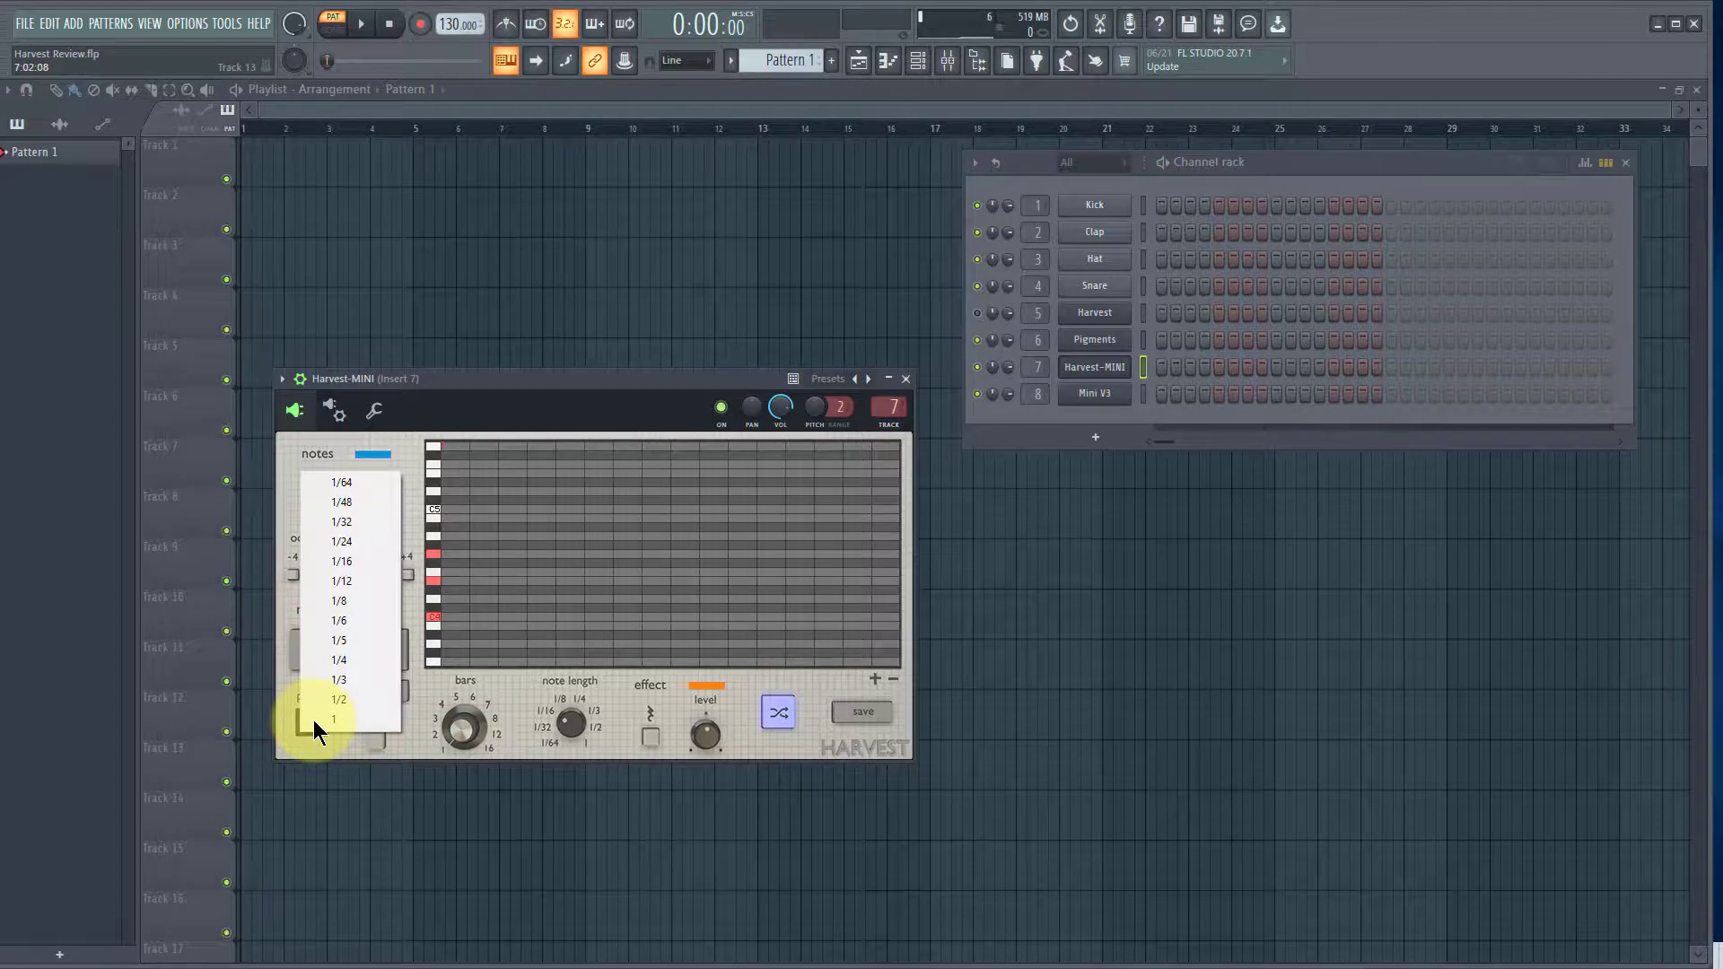
left_click(346, 601)
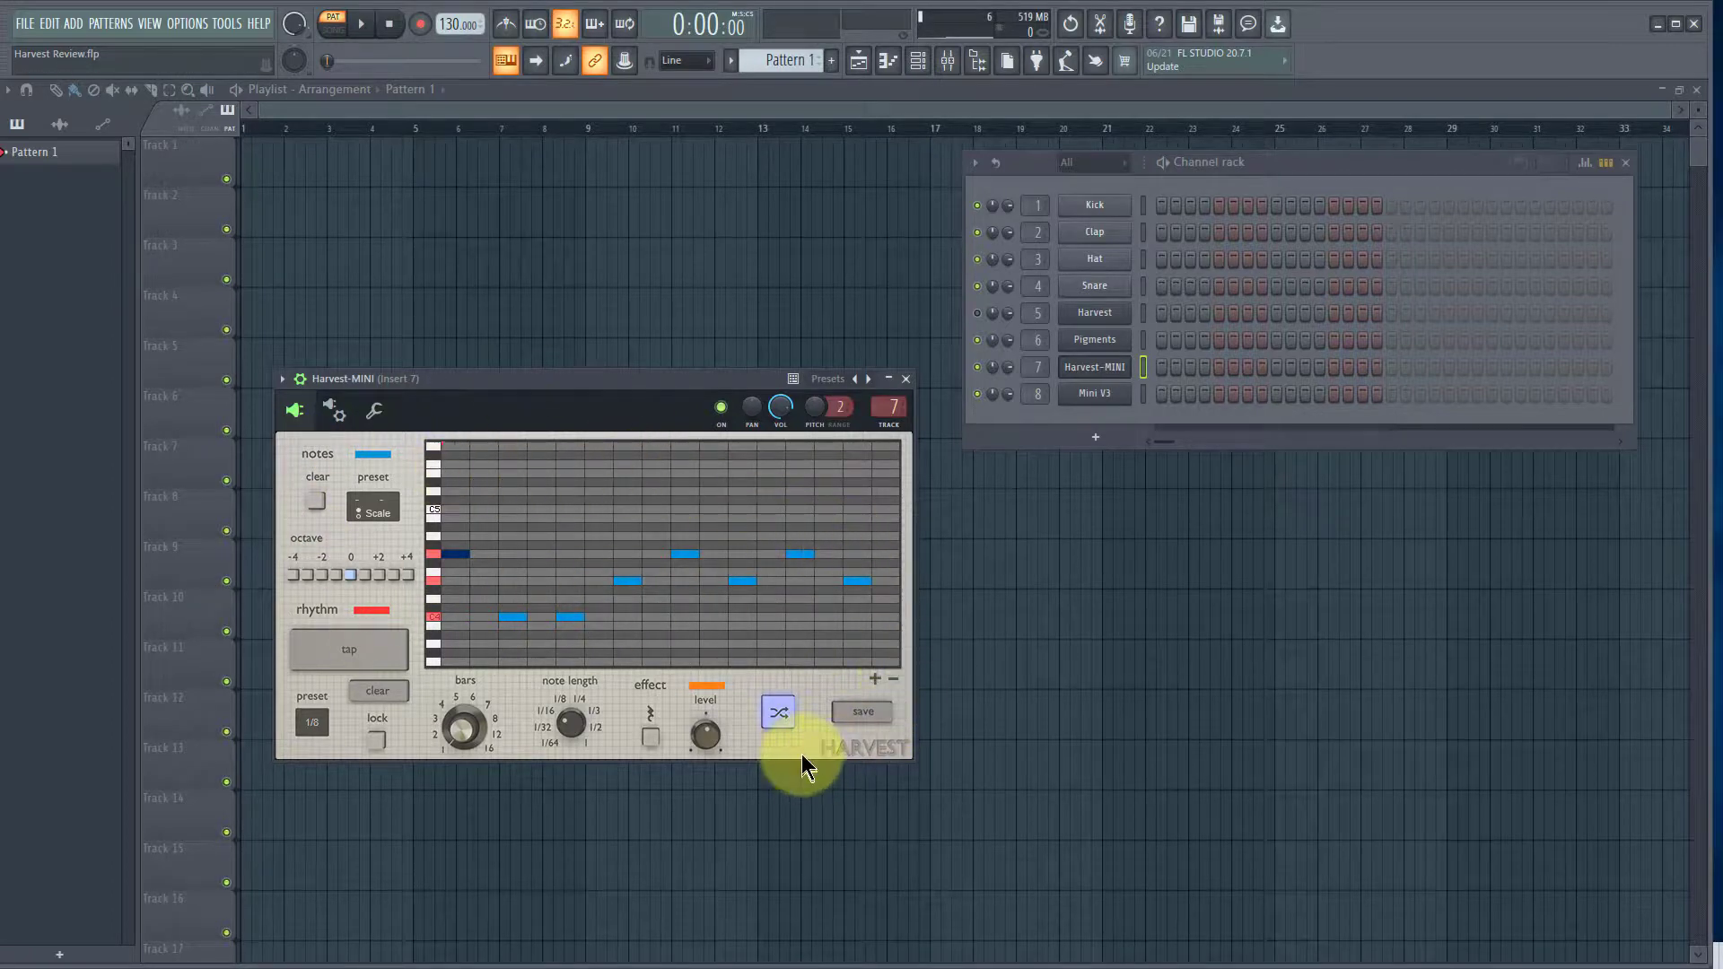
left_click(361, 24)
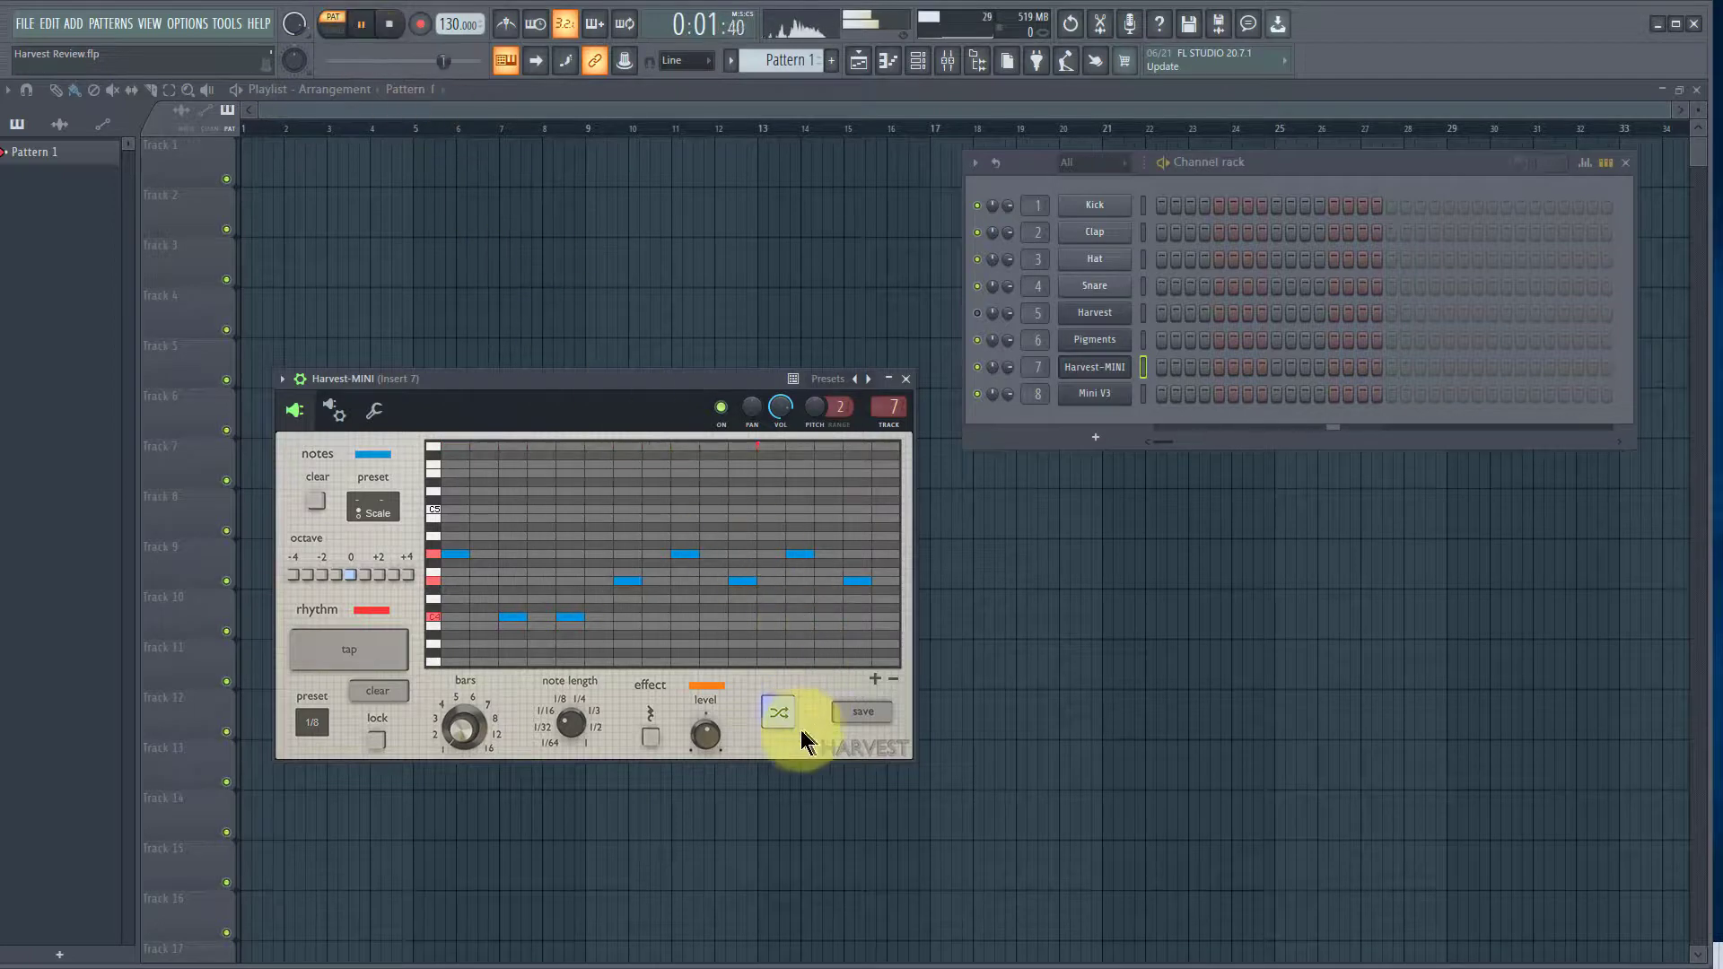
left_click(774, 716)
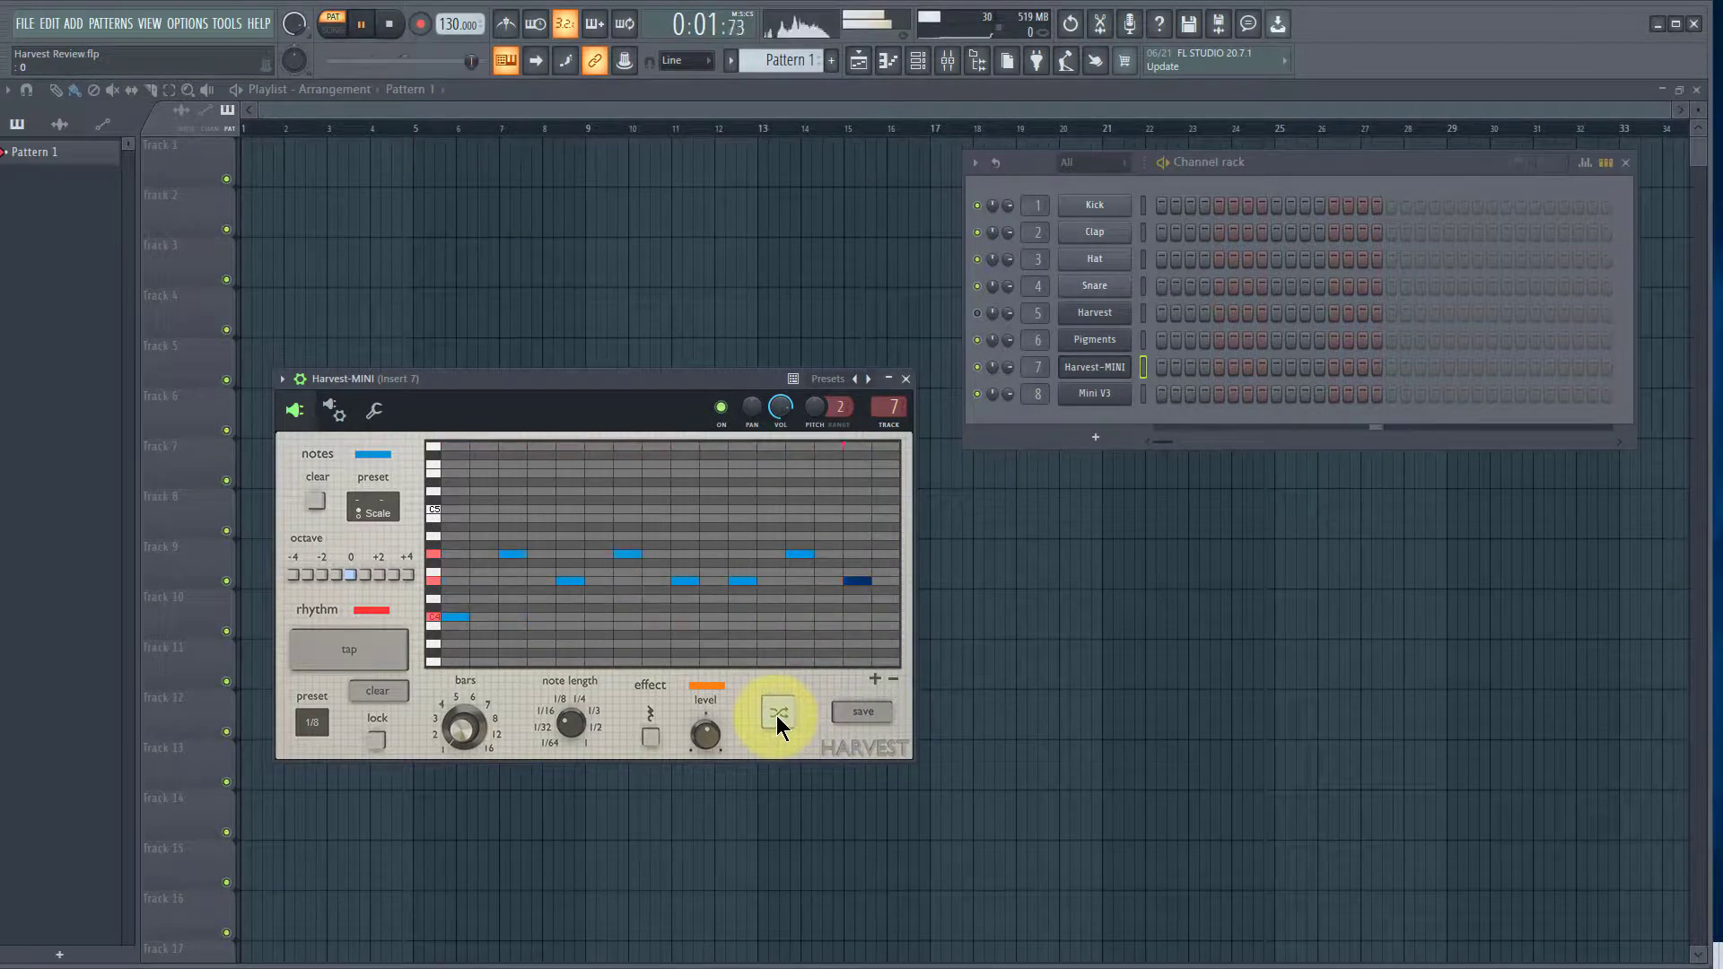
left_click(777, 714)
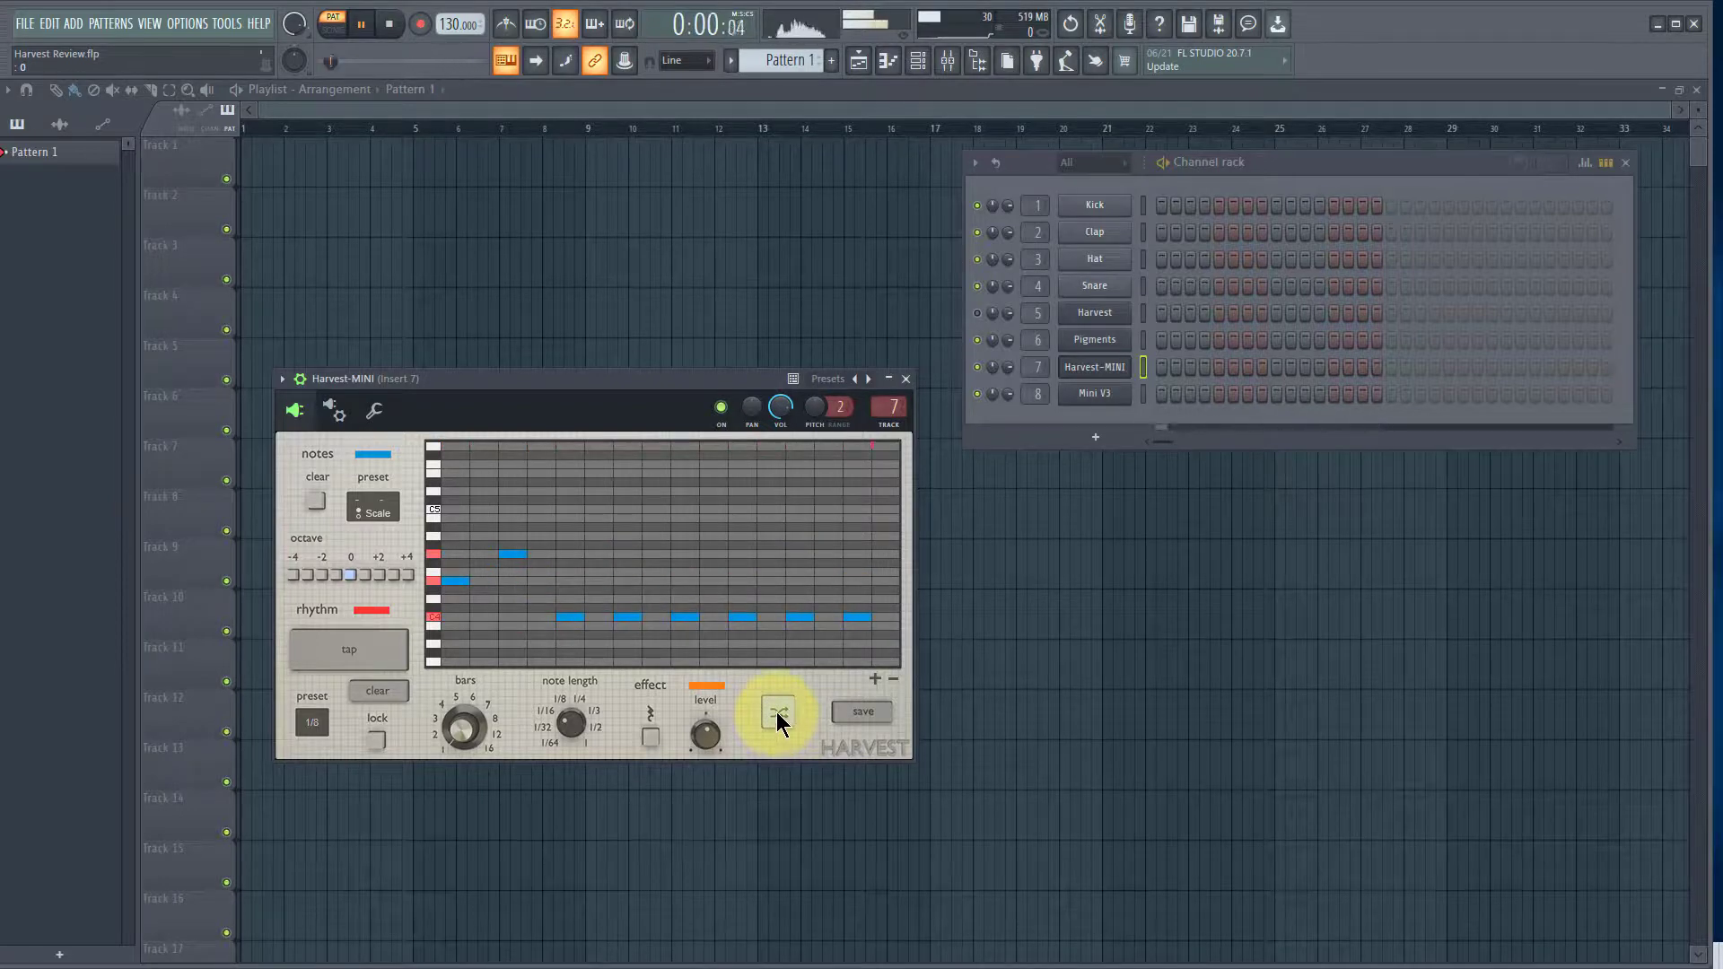
left_click(778, 713)
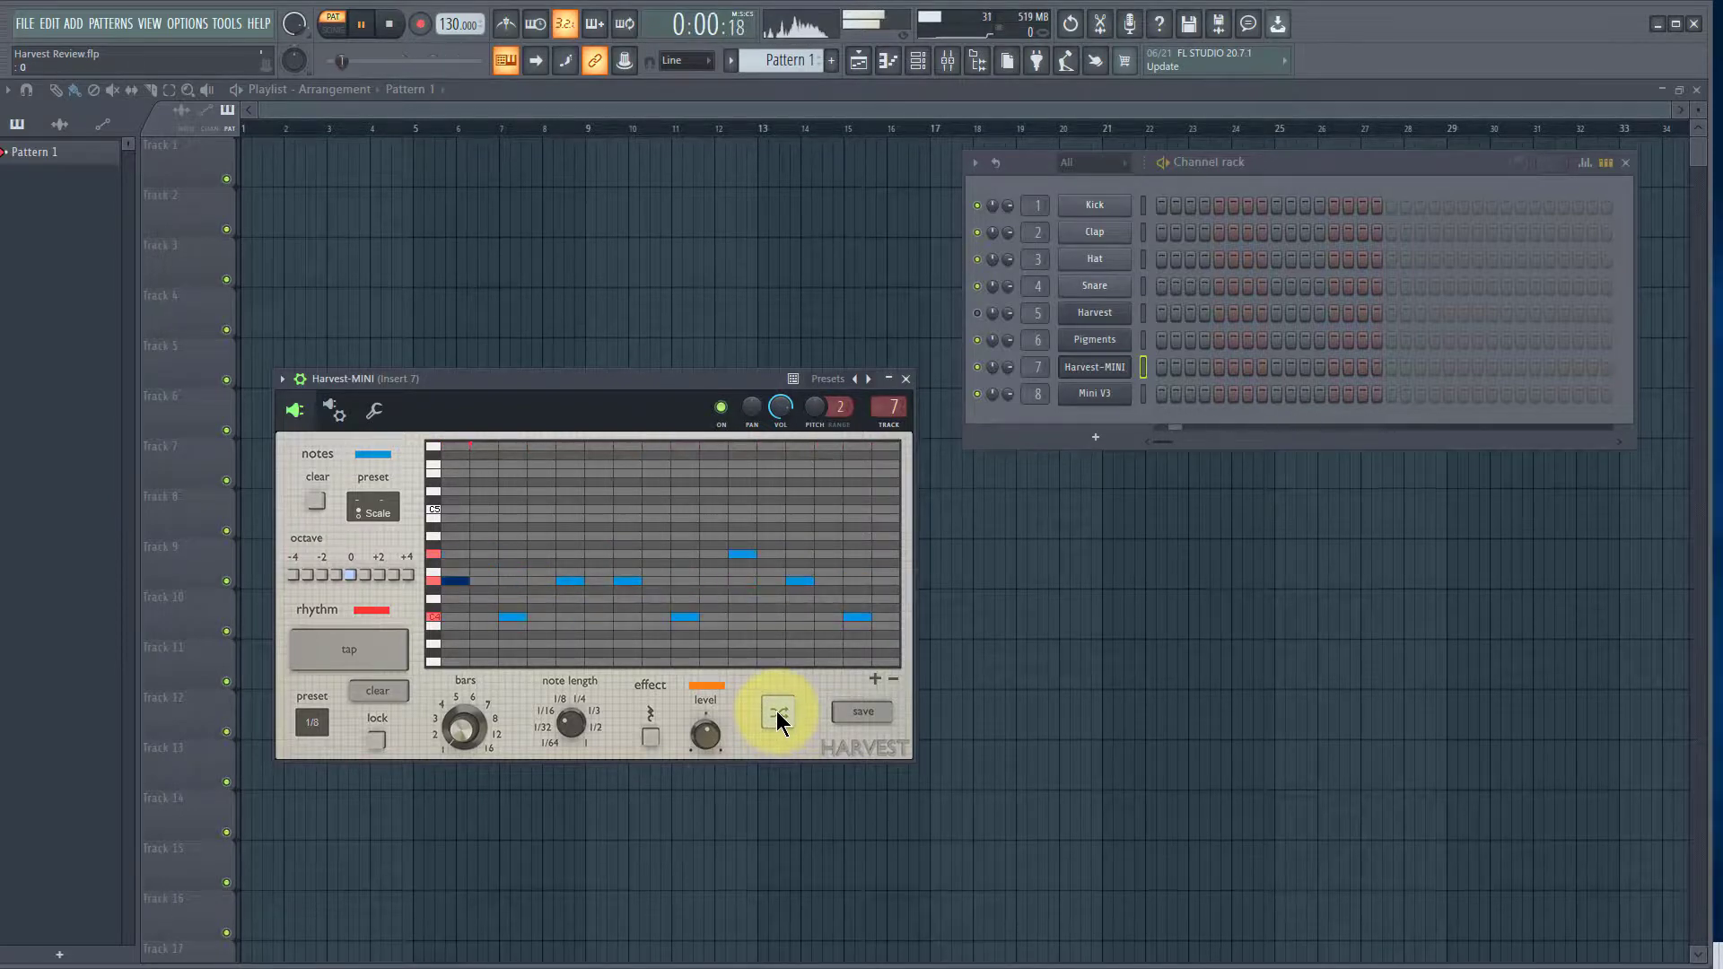
left_click(777, 712)
left_click(777, 713)
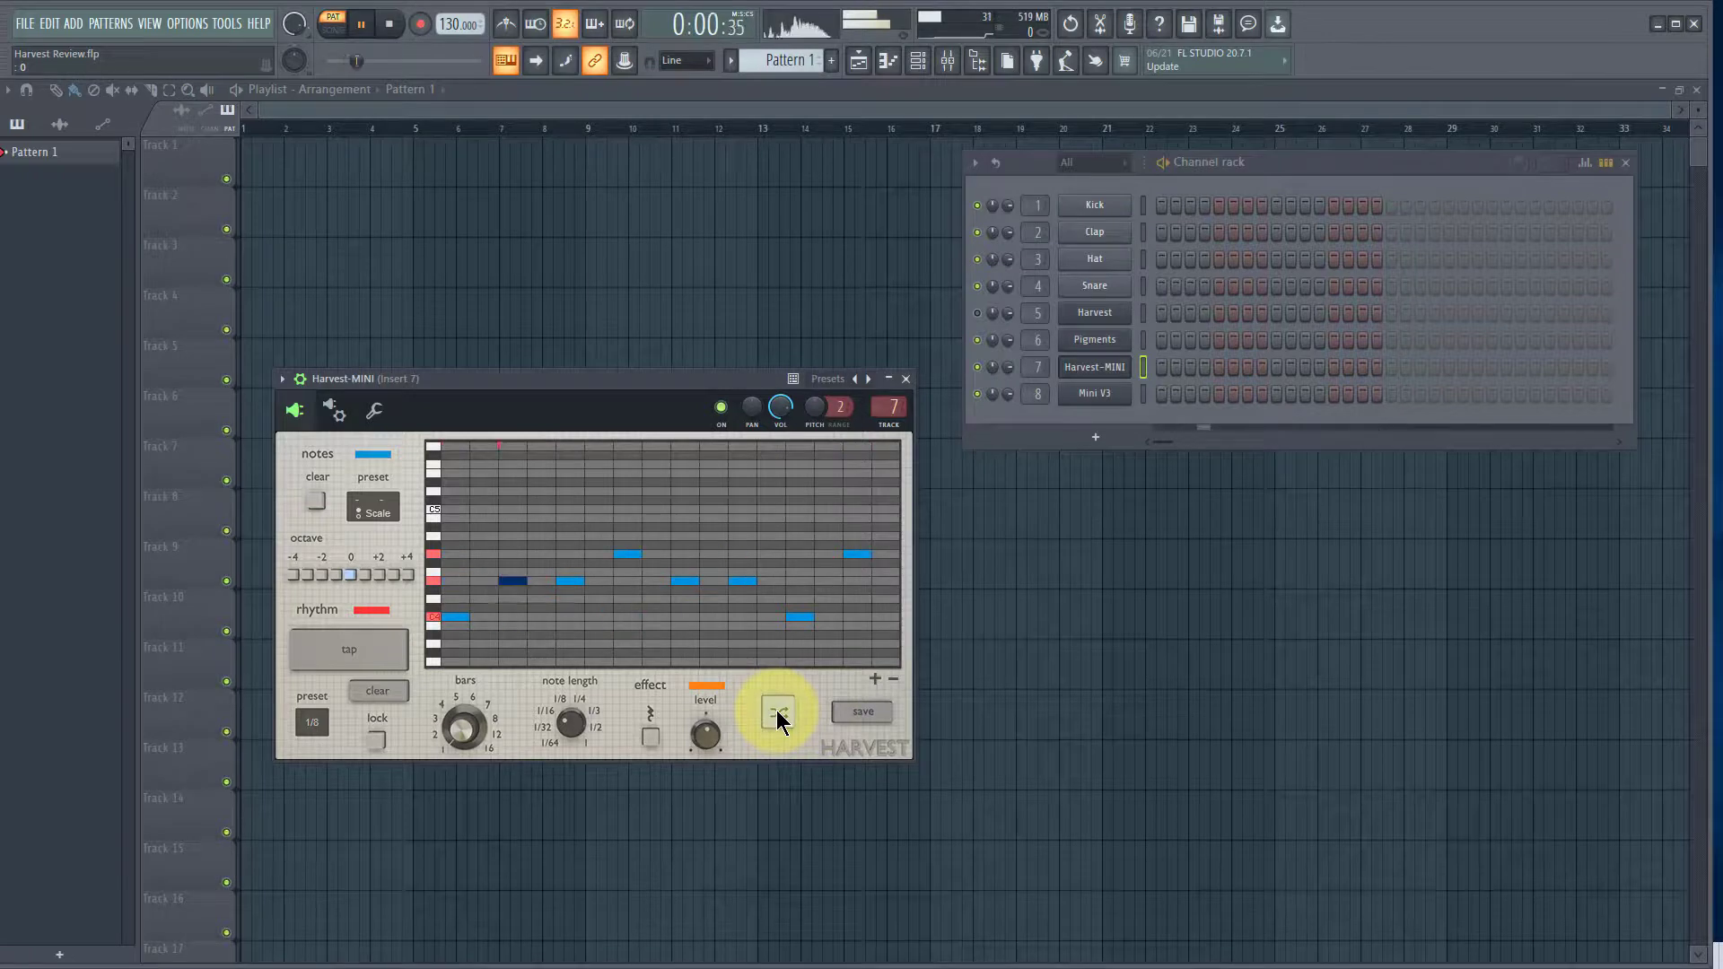
left_click(777, 712)
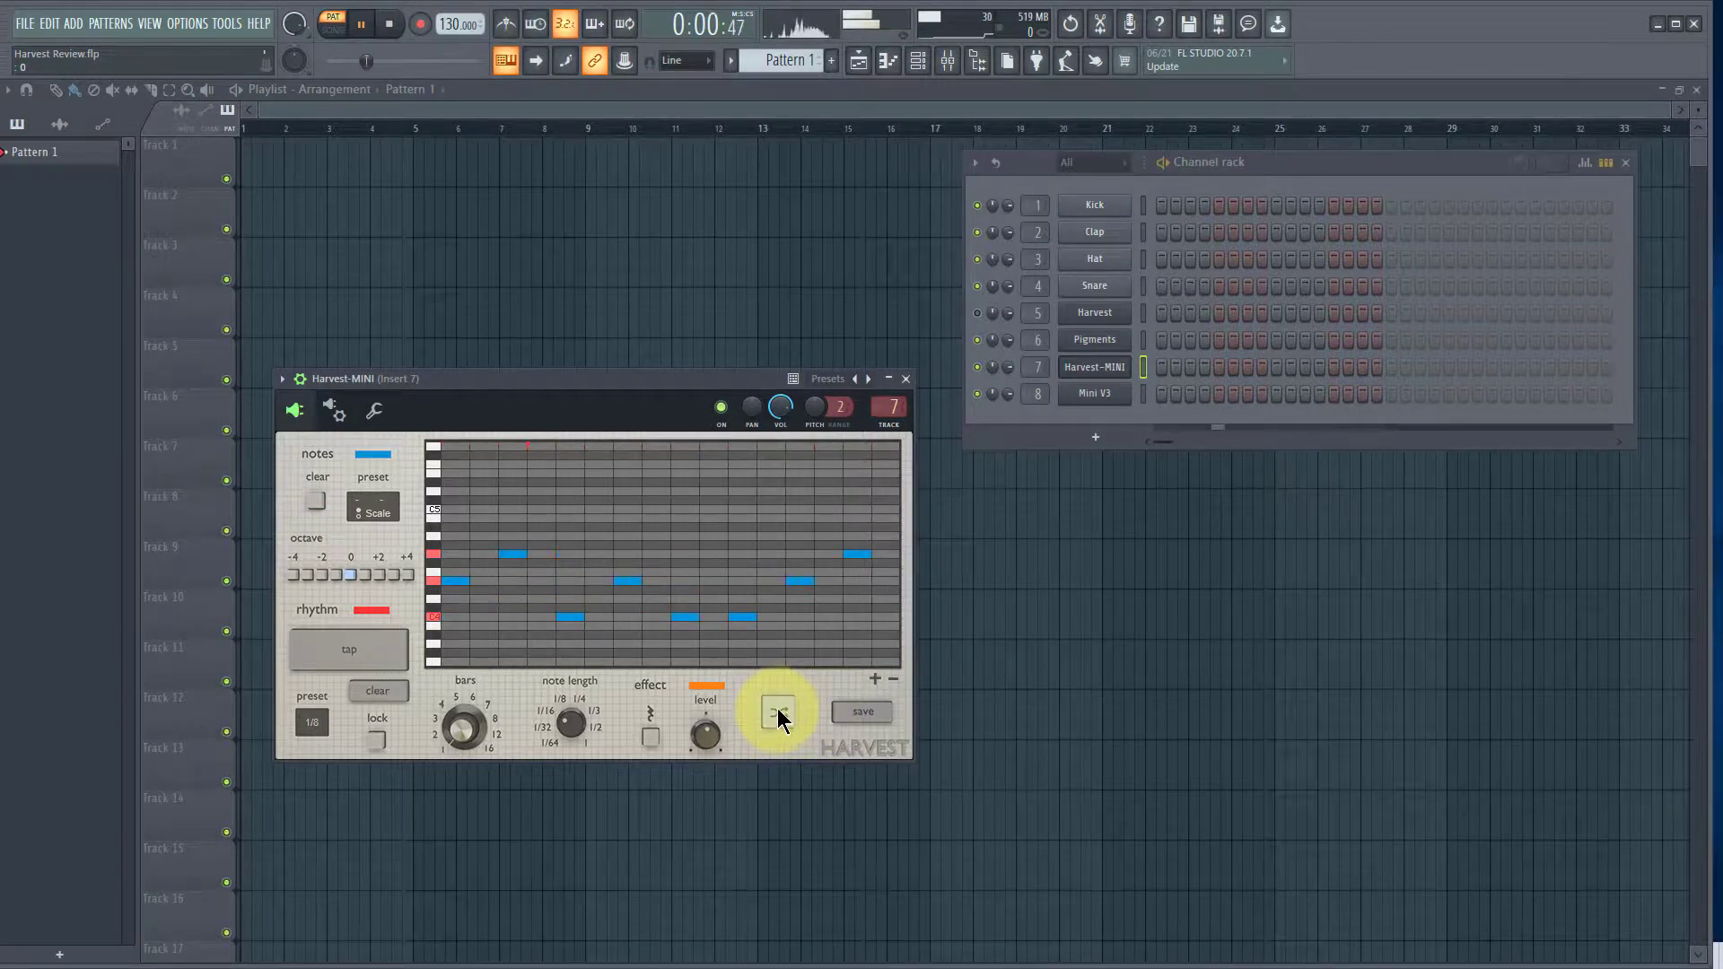
left_click(392, 26)
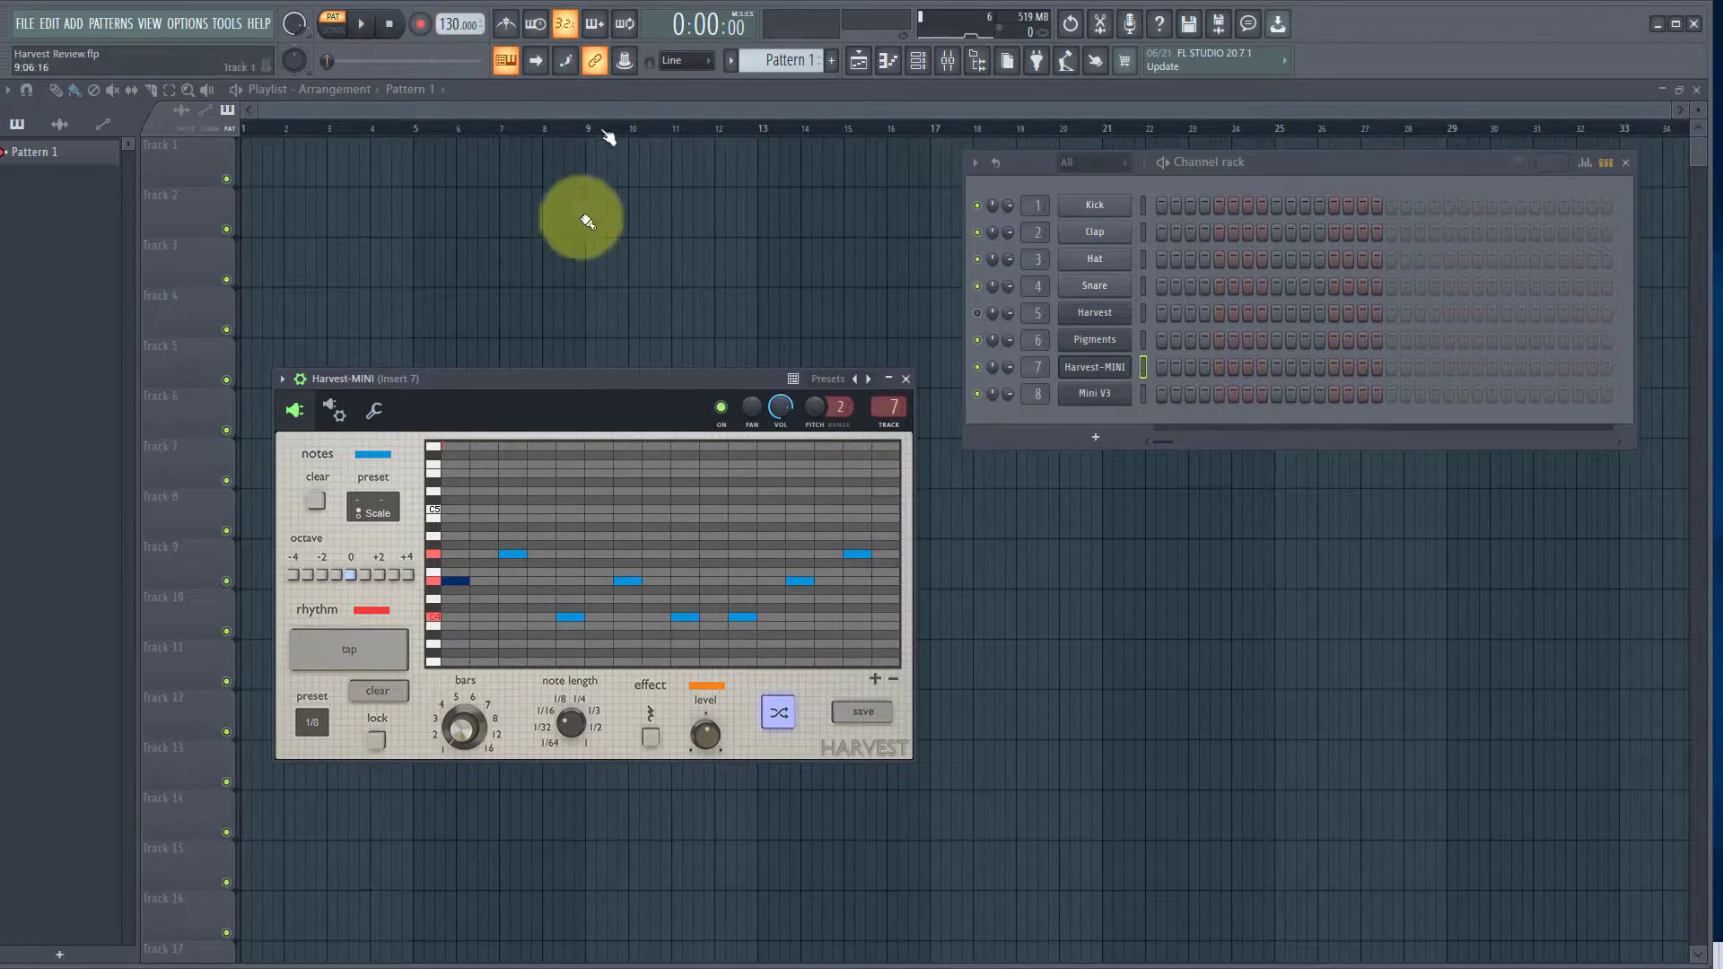
Open the MIDI file save dialog for the Harvest-MINI melody and dismiss it without saving
left_click(881, 711)
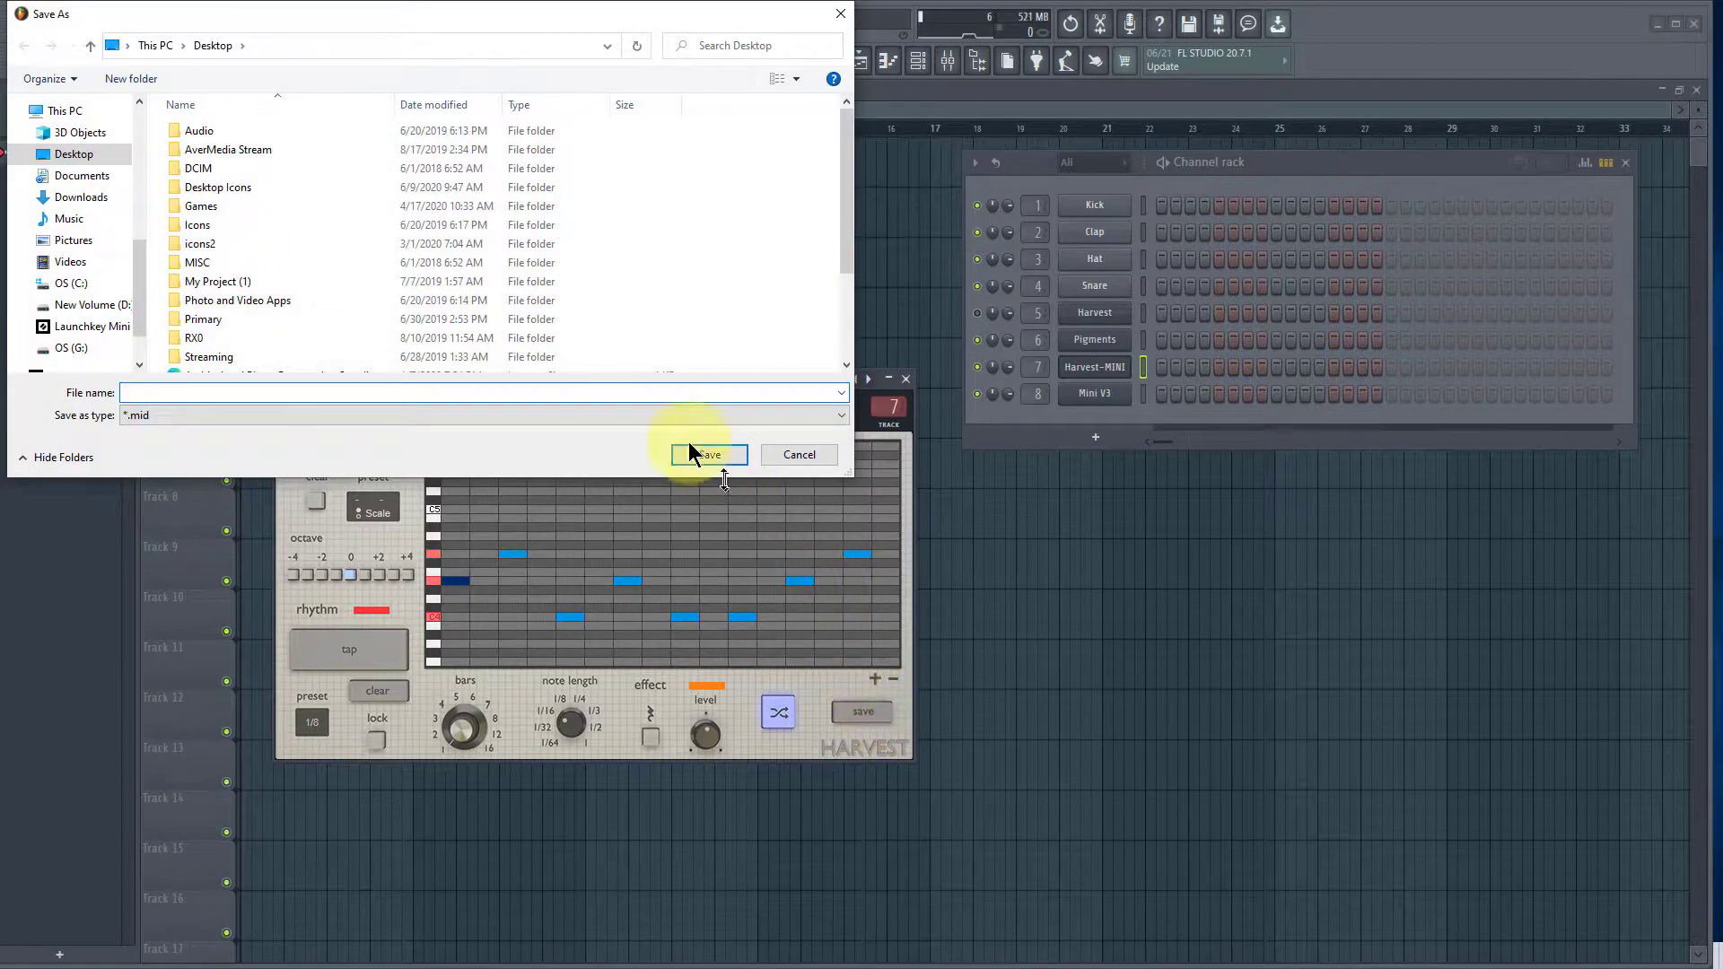
left_click(830, 36)
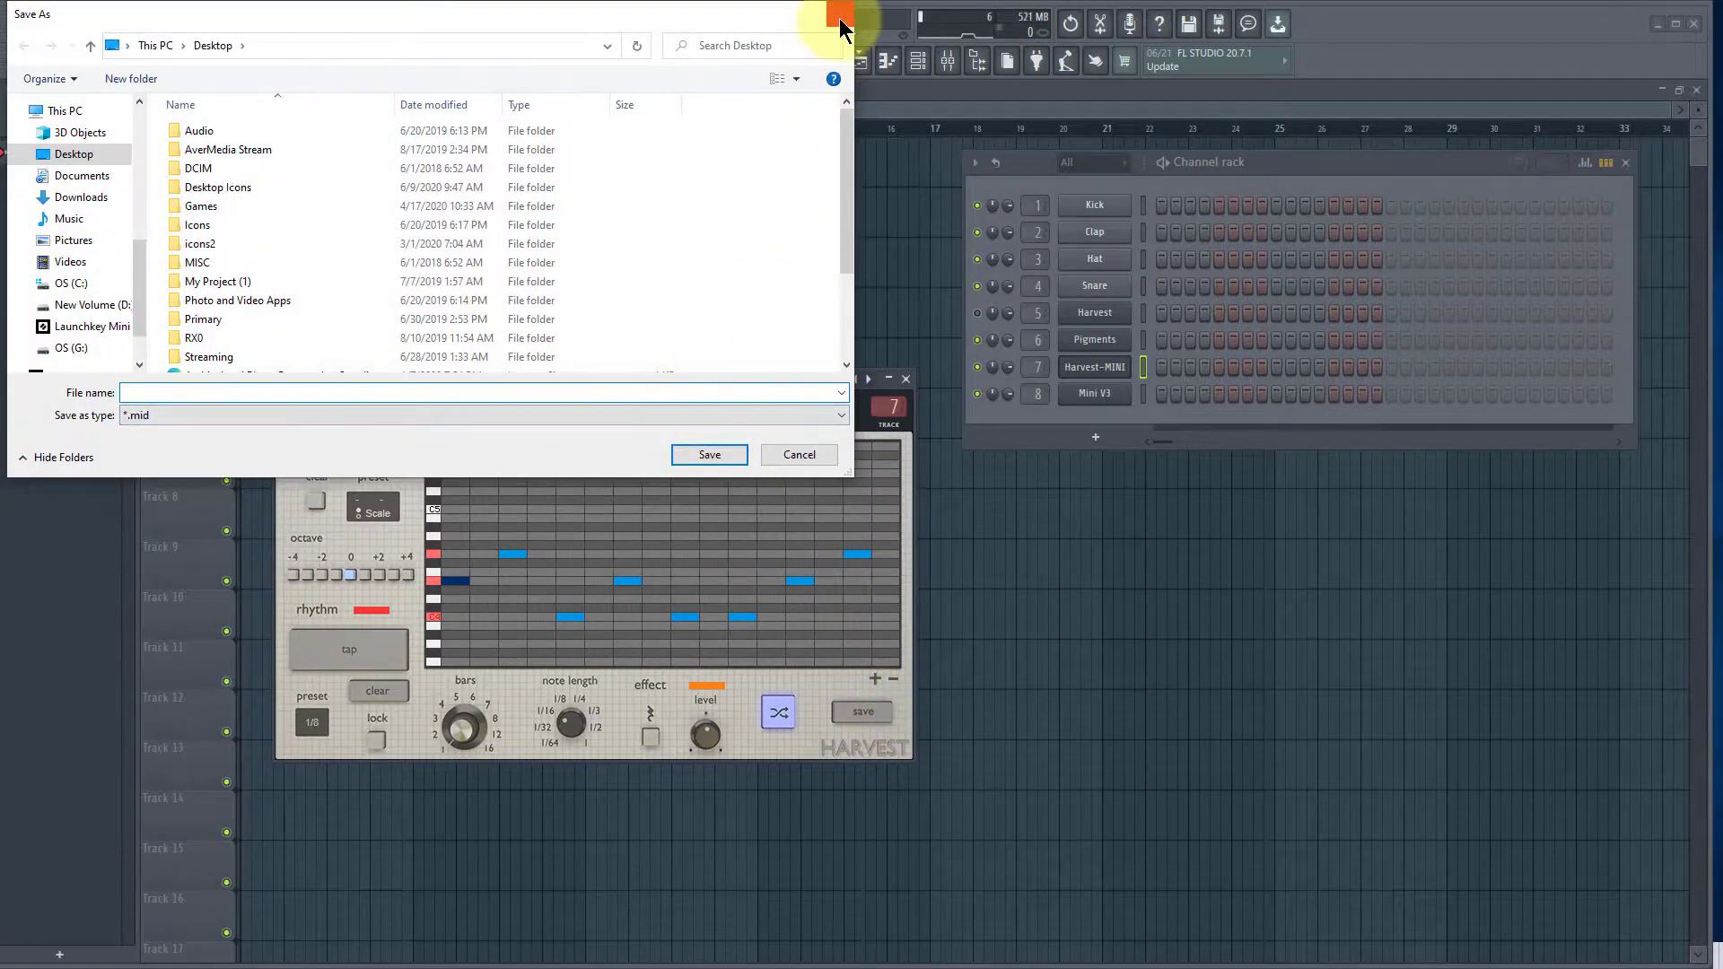
left_click(840, 15)
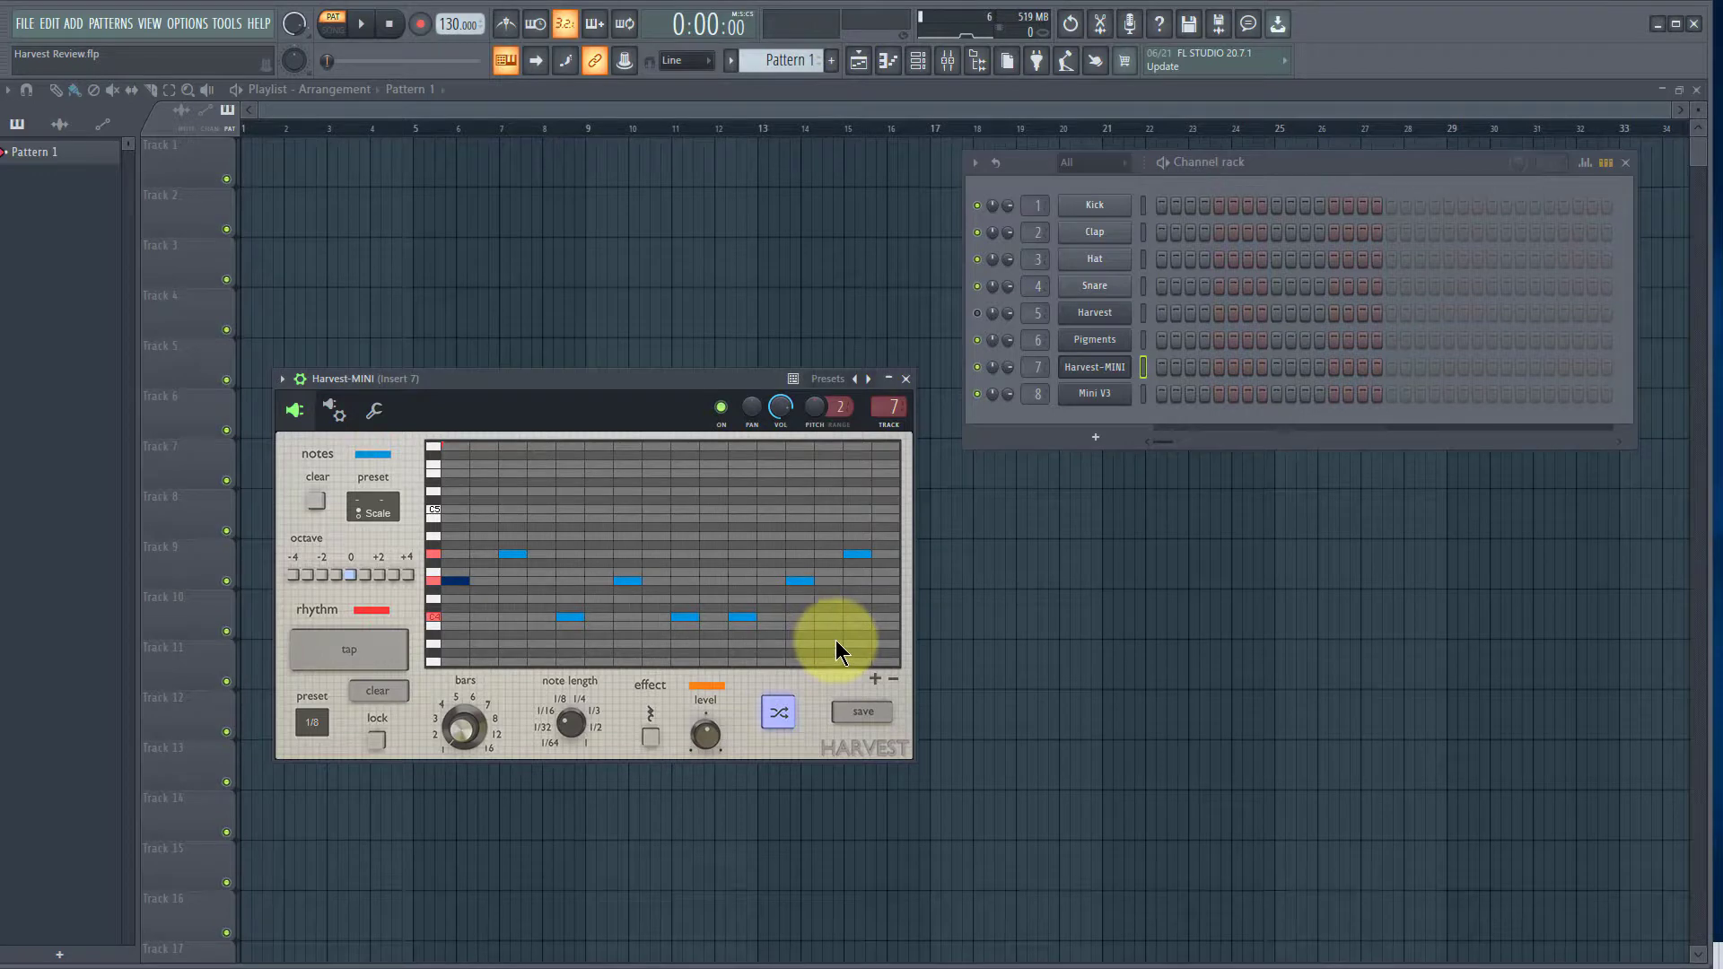